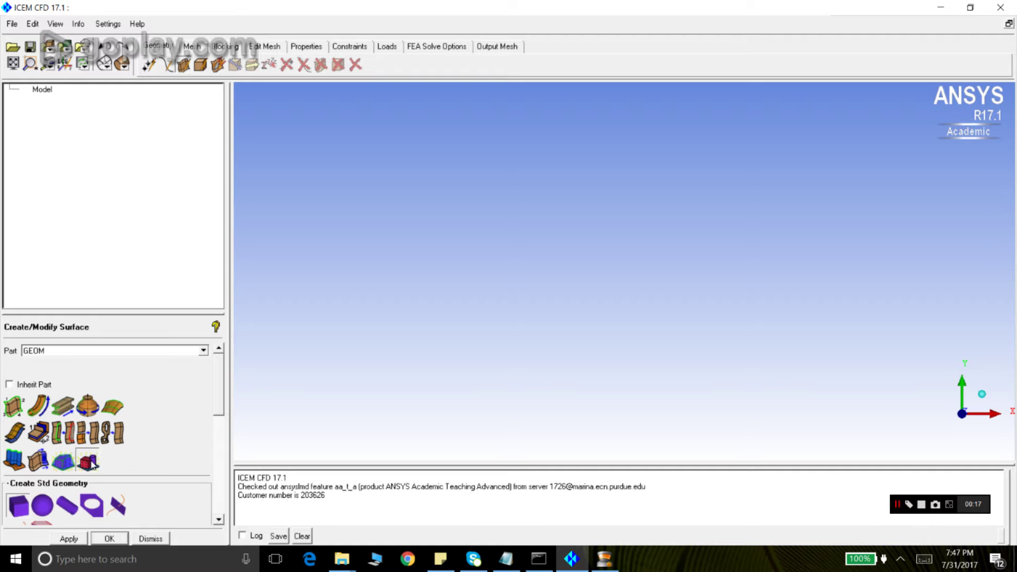
Set up a standard cylinder with both radii at 1 and both bases included.
{"action": "left_click_drag", "start_coordinate": [222, 402], "coordinate": [226, 438]}
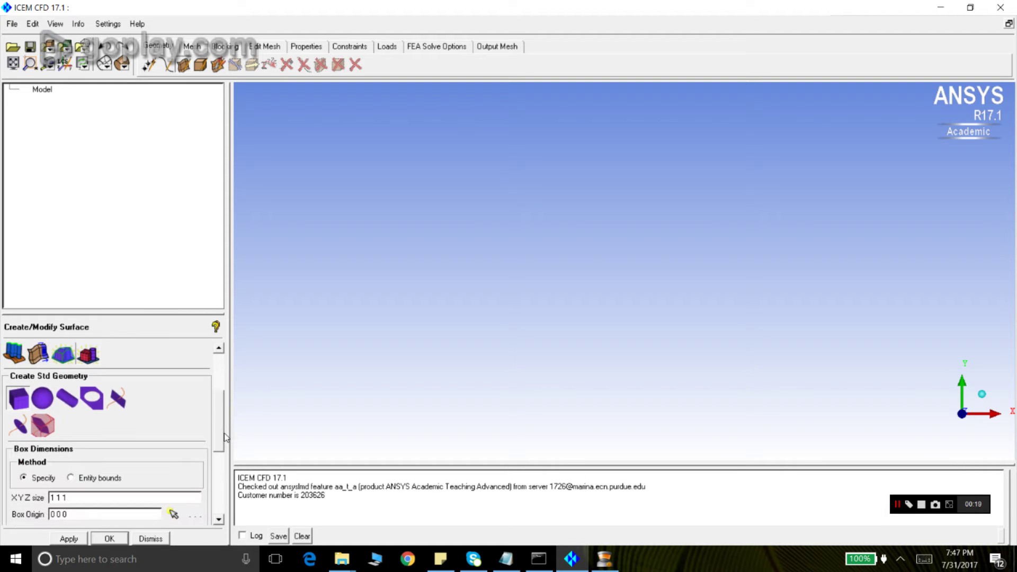
{"action": "left_click", "coordinate": [68, 402]}
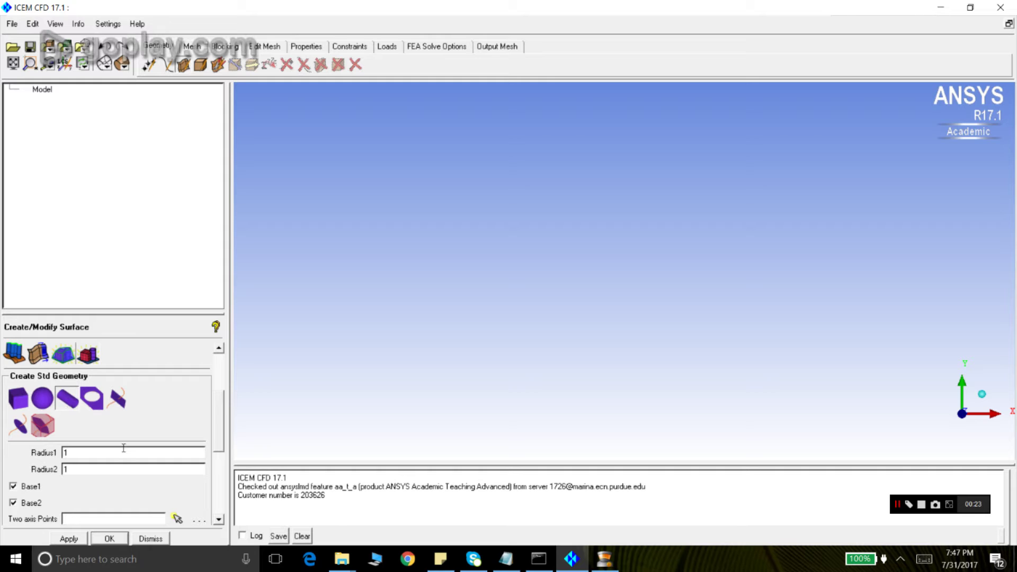
{"action": "left_click_drag", "start_coordinate": [225, 414], "coordinate": [221, 424]}
{"action": "double_click", "coordinate": [74, 410]}
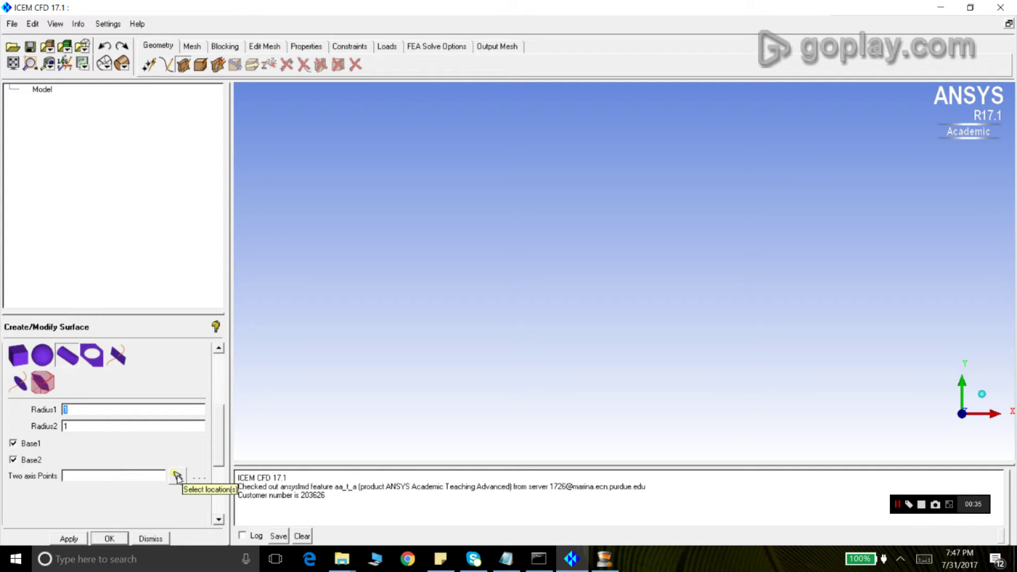
Place the cylinder's first axis point at about (-0.66, -0.06, 0) with XYZ coordinate display enabled.
{"action": "left_click", "coordinate": [177, 477]}
{"action": "left_click_drag", "start_coordinate": [885, 82], "coordinate": [743, 99]}
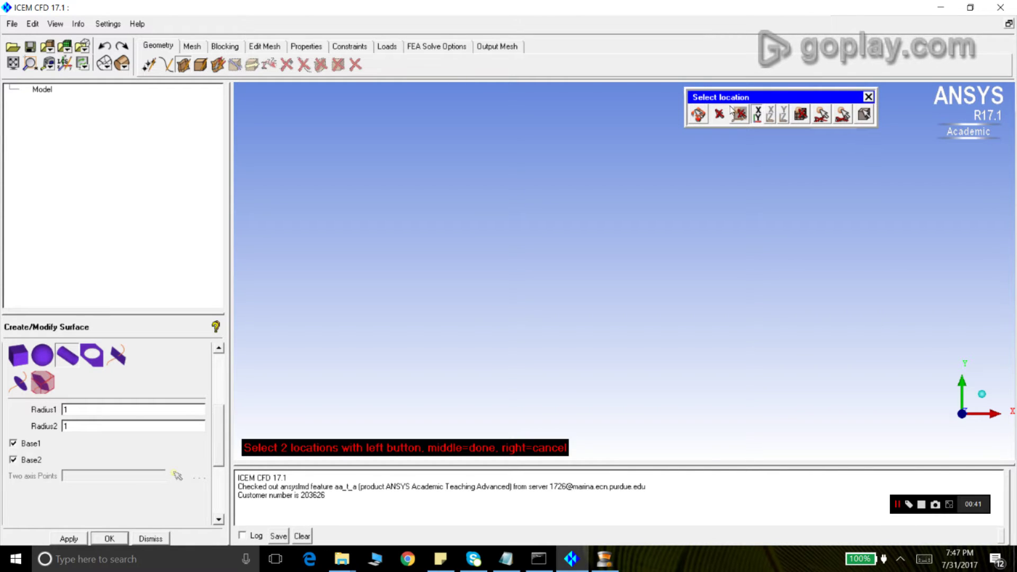
{"action": "left_click", "coordinate": [759, 116]}
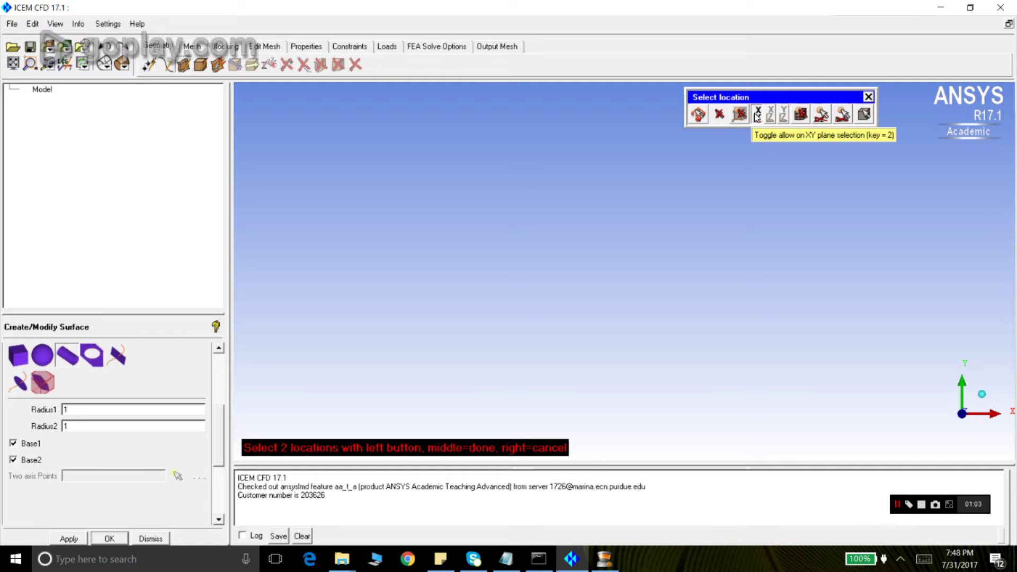
{"action": "left_click", "coordinate": [822, 117]}
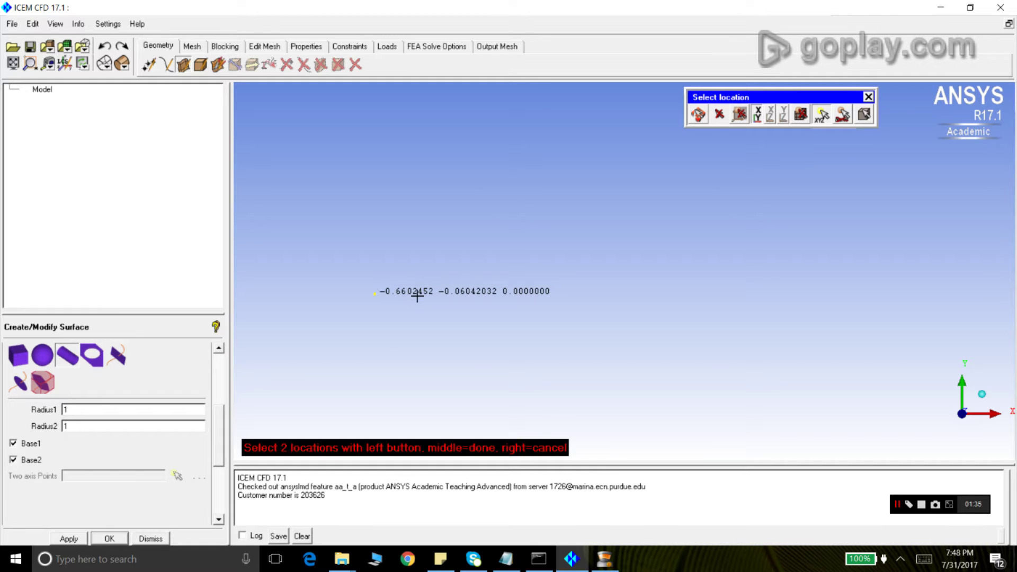
{"action": "left_click", "coordinate": [882, 288]}
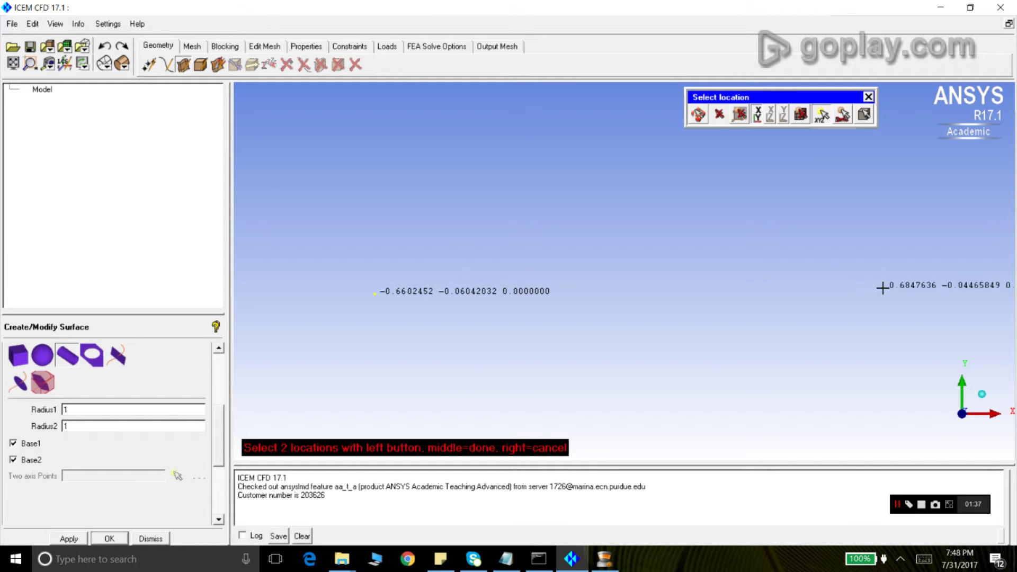
{"action": "right_click", "coordinate": [864, 302]}
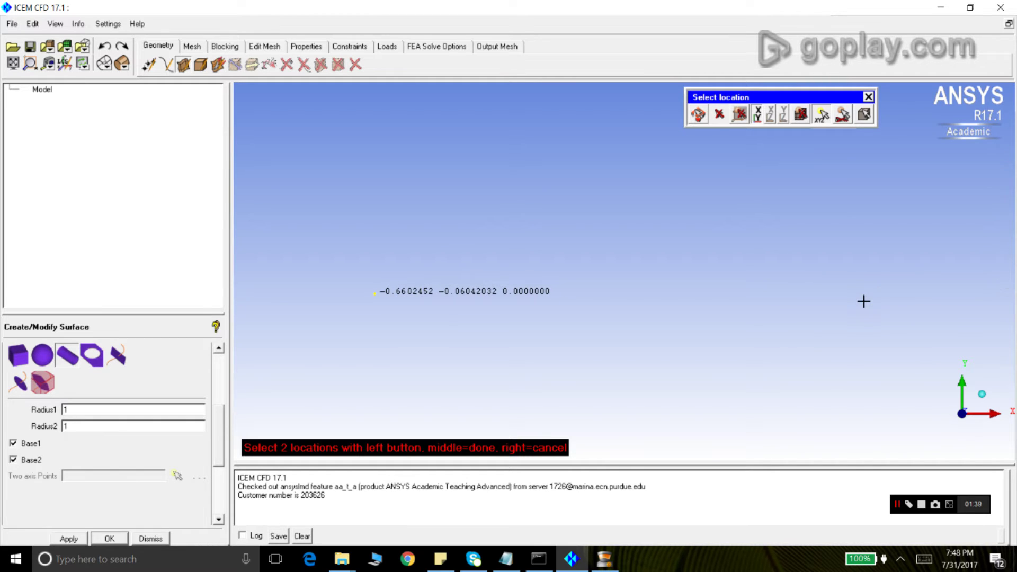
{"action": "scroll", "coordinate": [863, 301], "scroll_direction": "down", "scroll_amount": 5}
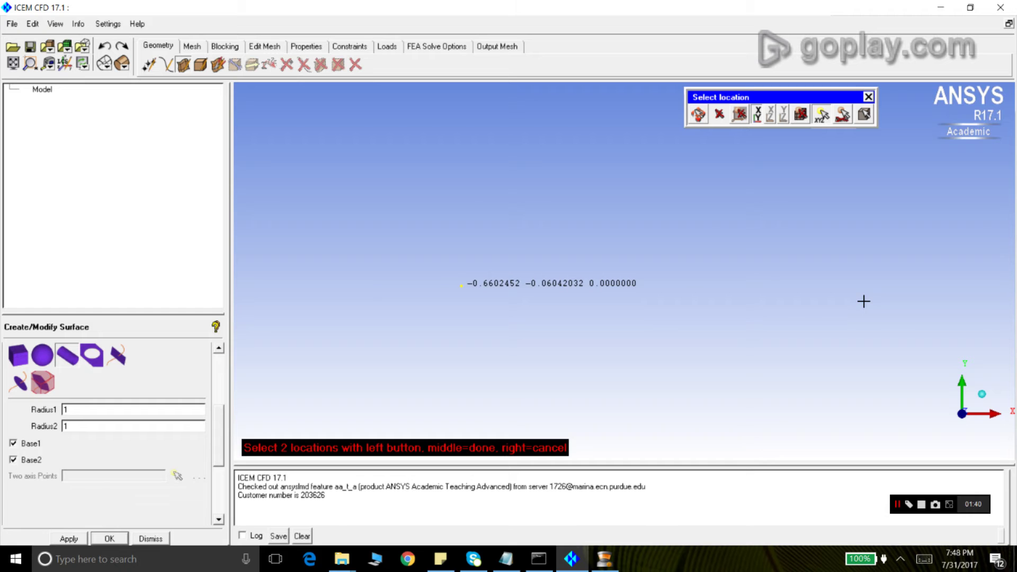
{"action": "left_click", "coordinate": [936, 279]}
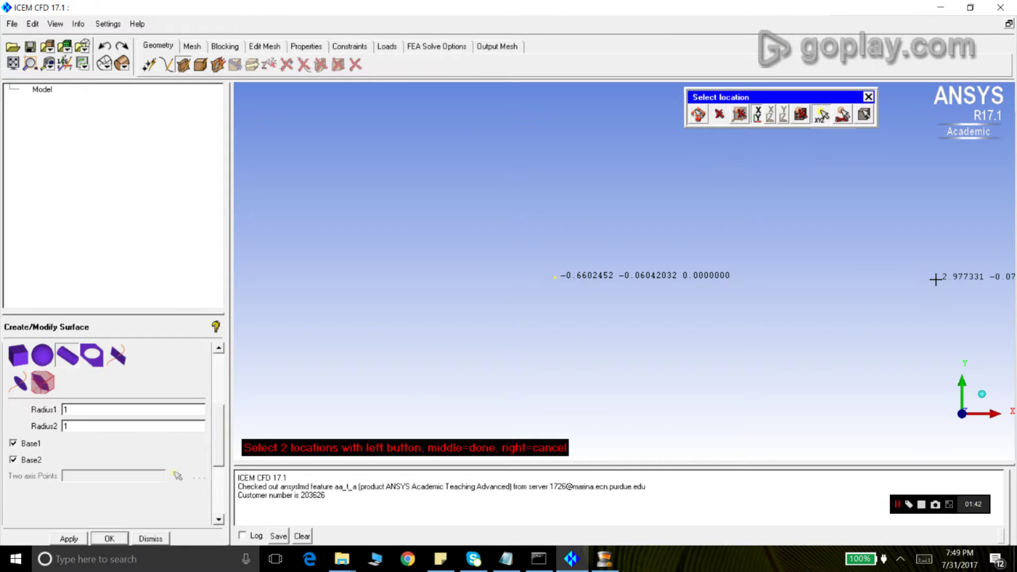
{"action": "scroll", "coordinate": [689, 326], "scroll_direction": "down", "scroll_amount": 3}
{"action": "right_click", "coordinate": [689, 326]}
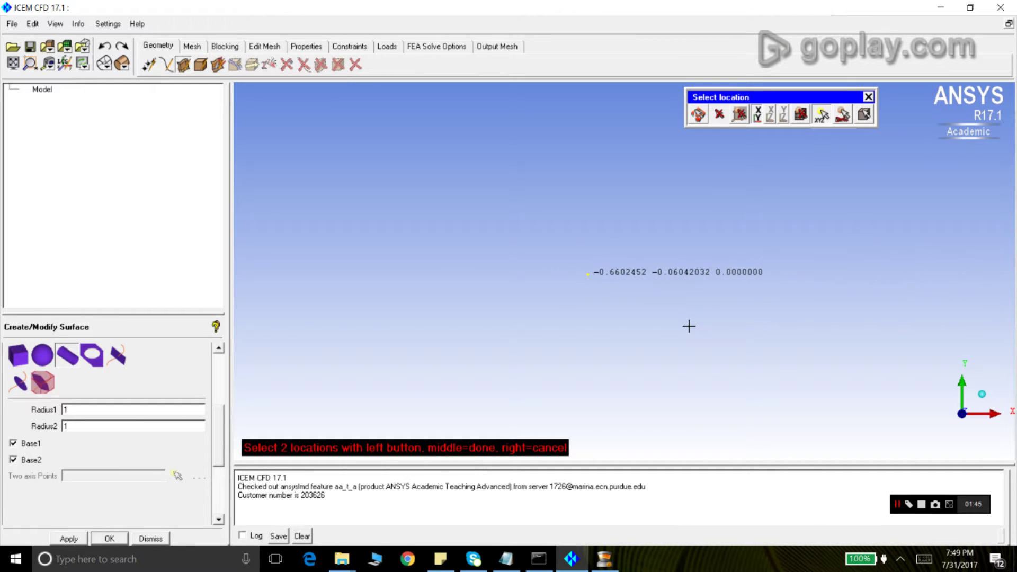
Place the second axis point at about (5.99, -0.02, 0), create the cylinder and close the surface creation settings.
{"action": "left_click", "coordinate": [954, 272]}
{"action": "scroll", "coordinate": [485, 295], "scroll_direction": "down", "scroll_amount": 2}
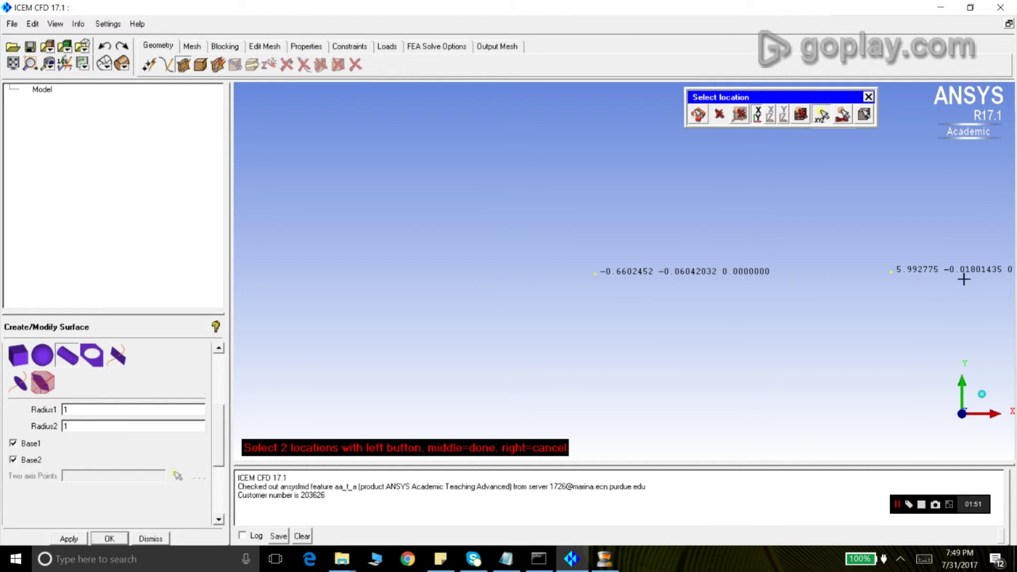
{"action": "scroll", "coordinate": [964, 279], "scroll_direction": "down", "scroll_amount": 2}
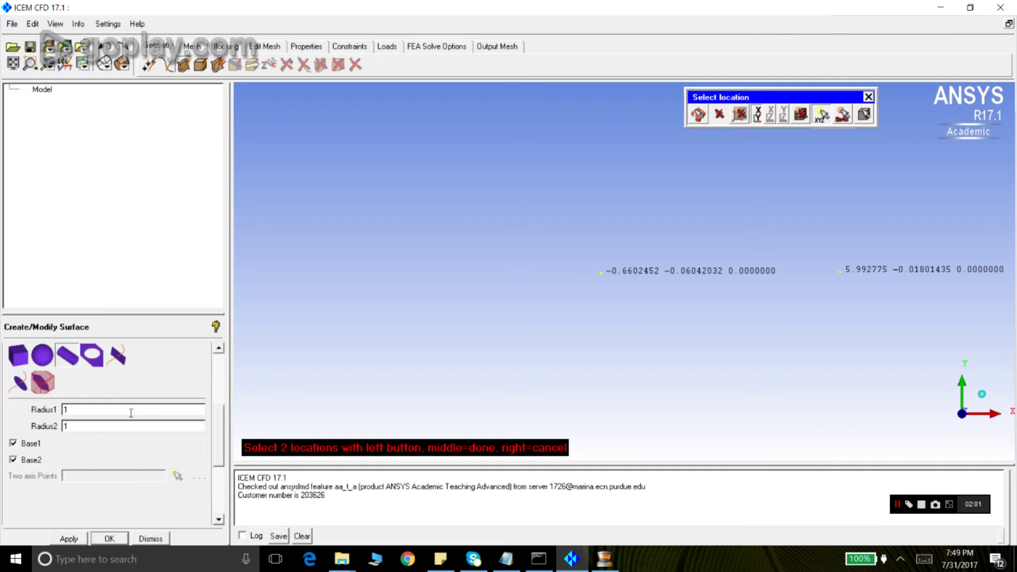
{"action": "middle_click", "coordinate": [688, 241]}
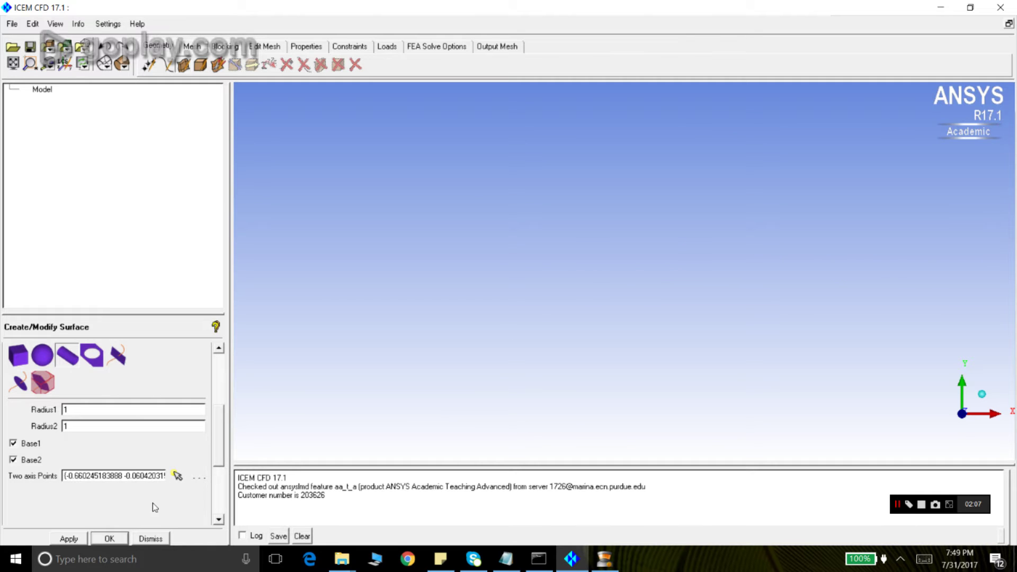
{"action": "left_click", "coordinate": [72, 538]}
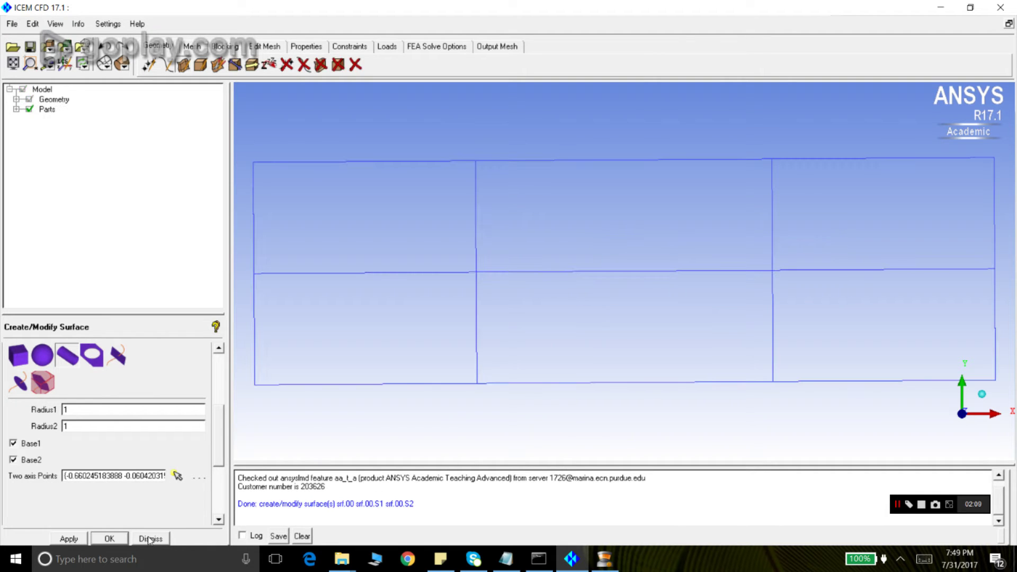
{"action": "scroll", "coordinate": [496, 287], "scroll_direction": "down", "scroll_amount": 3}
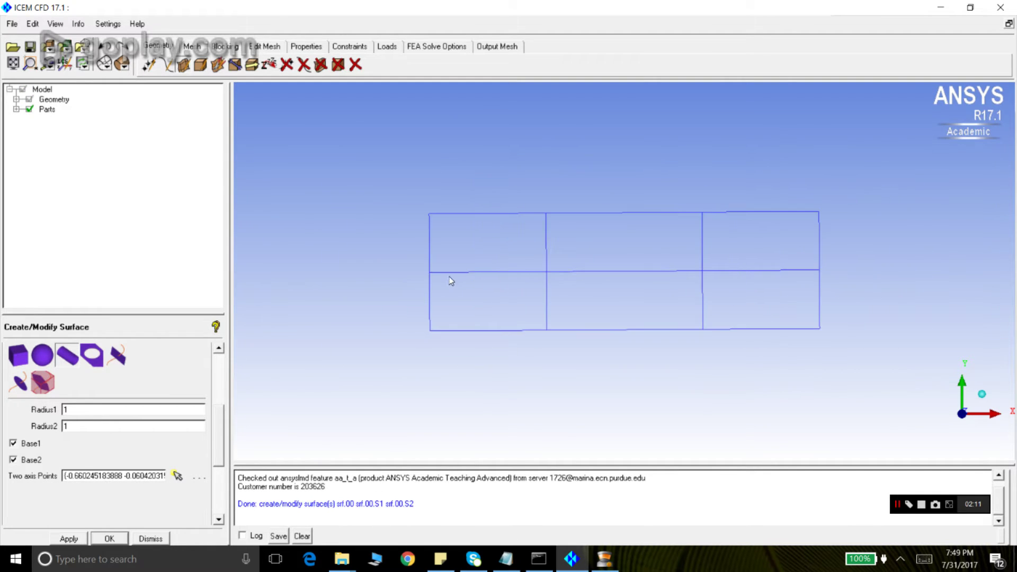
{"action": "left_click_drag", "start_coordinate": [455, 226], "coordinate": [700, 281]}
{"action": "left_click_drag", "start_coordinate": [445, 229], "coordinate": [512, 301]}
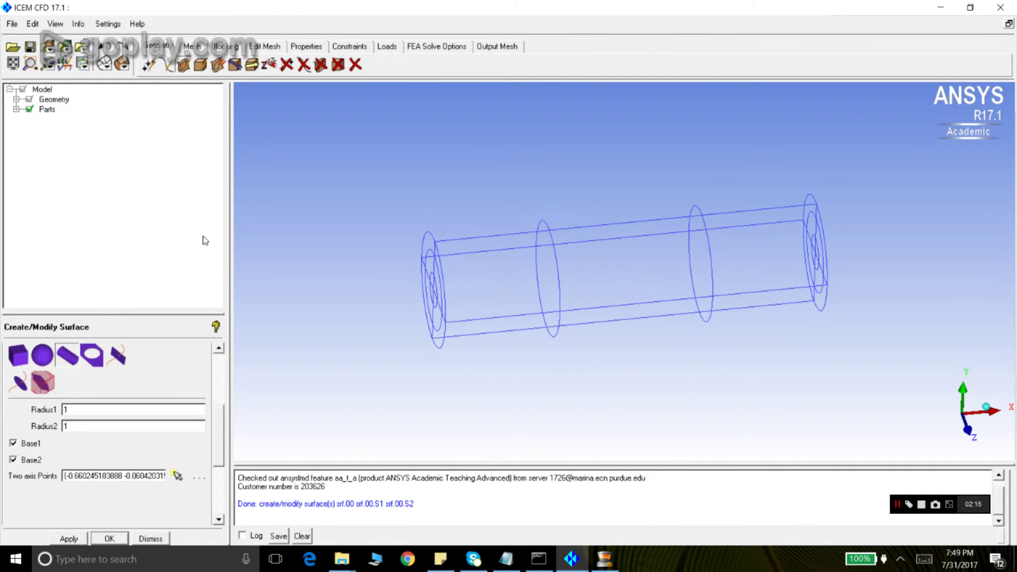
{"action": "left_click", "coordinate": [151, 539]}
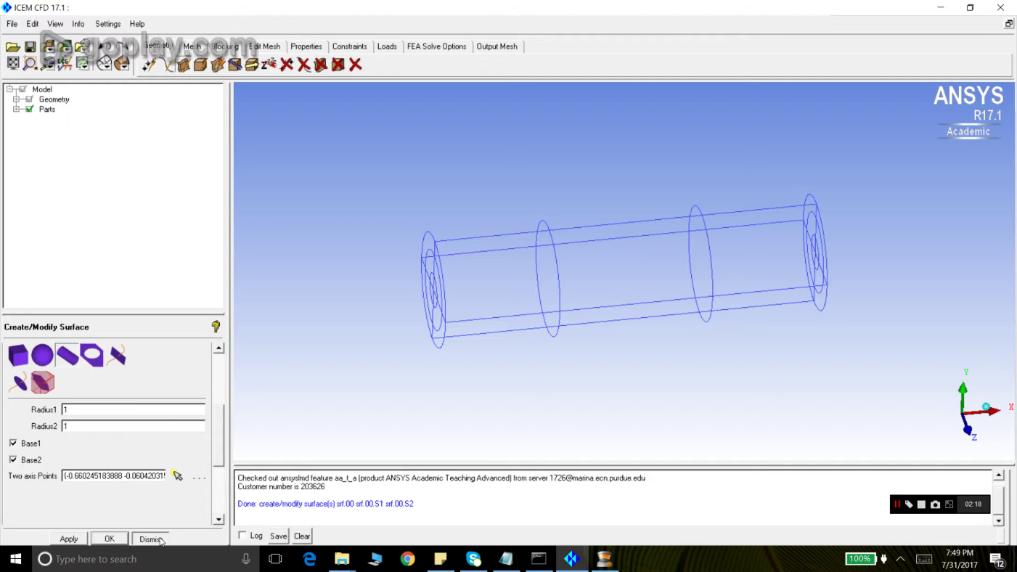
Display the geometry points and show them large.
{"action": "left_click", "coordinate": [17, 99]}
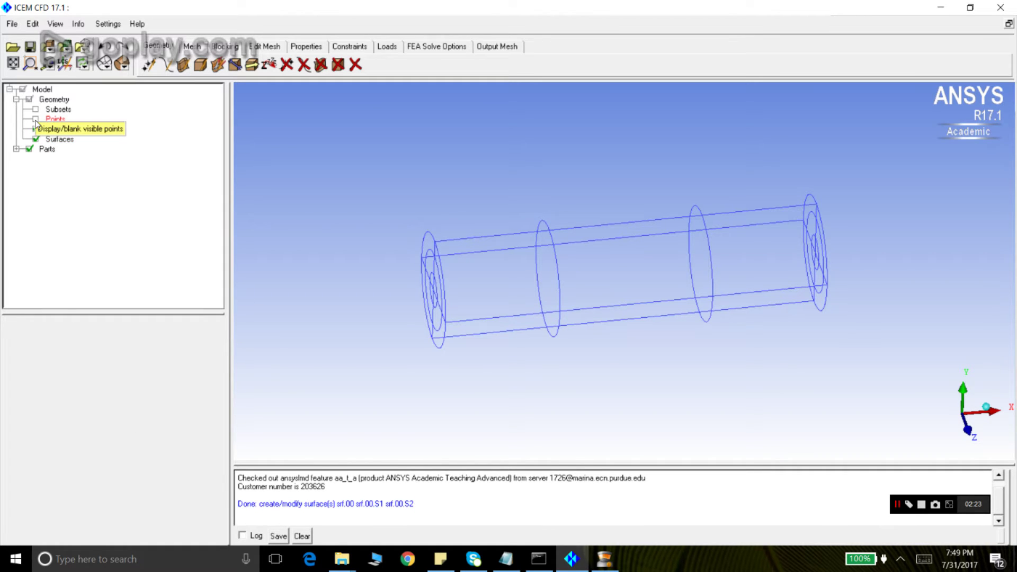
{"action": "left_click", "coordinate": [35, 119]}
{"action": "left_click_drag", "start_coordinate": [907, 301], "coordinate": [964, 253]}
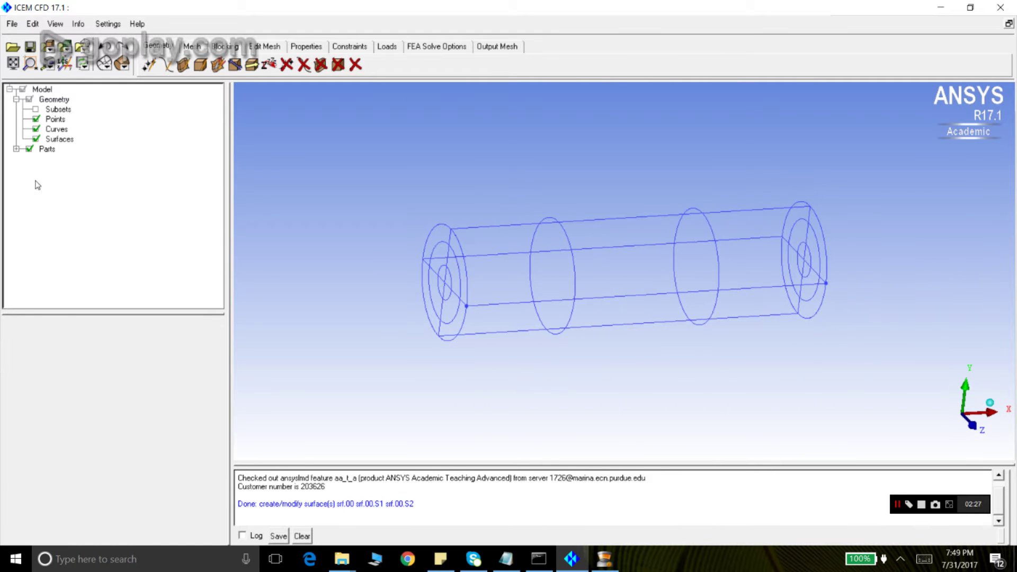
{"action": "right_click", "coordinate": [57, 122]}
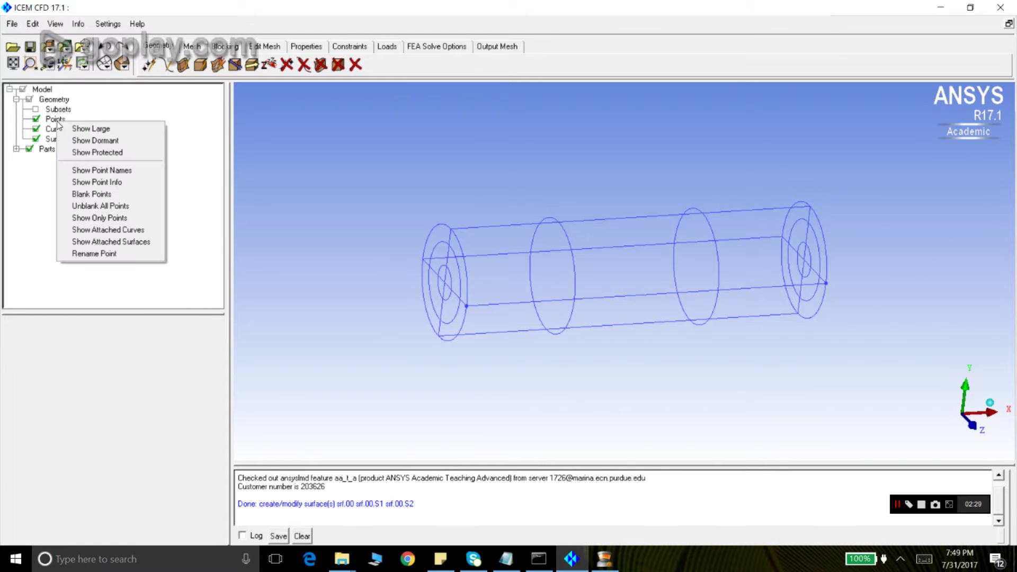
{"action": "left_click", "coordinate": [94, 131]}
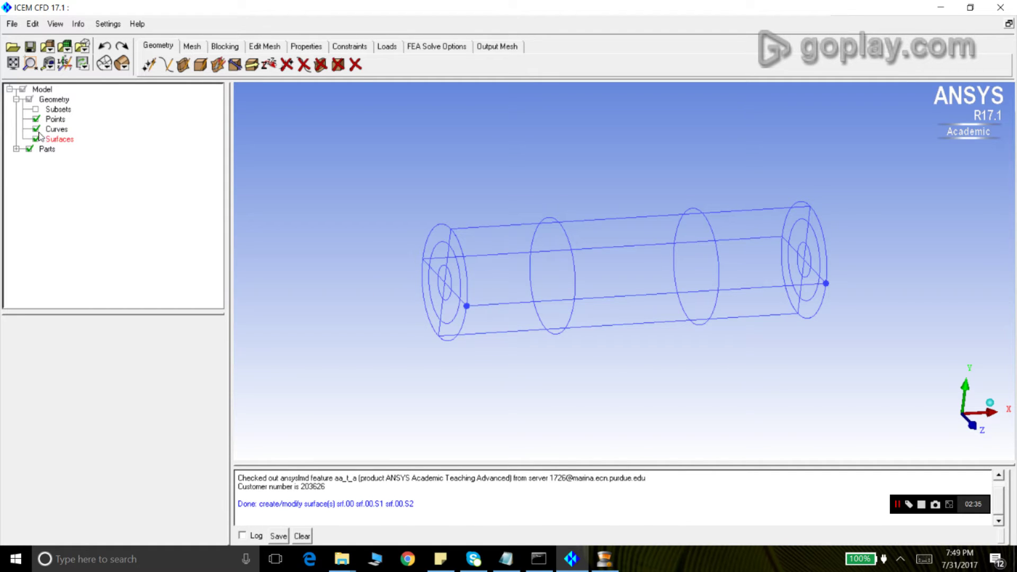
Expand the list of parts and display the cylinder's surfaces as solid.
{"action": "left_click", "coordinate": [16, 149]}
{"action": "right_click", "coordinate": [71, 139]}
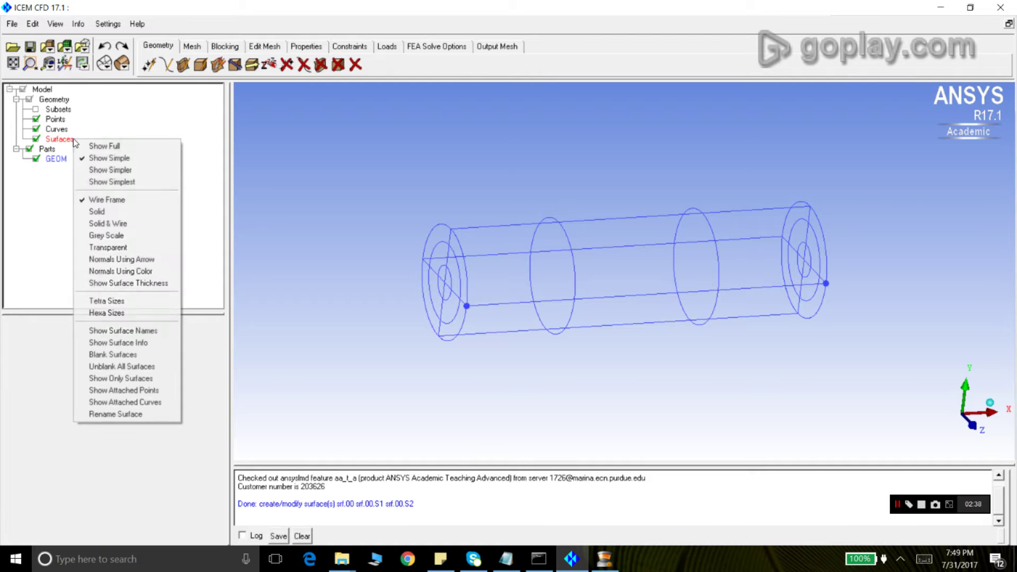
{"action": "left_click", "coordinate": [114, 213]}
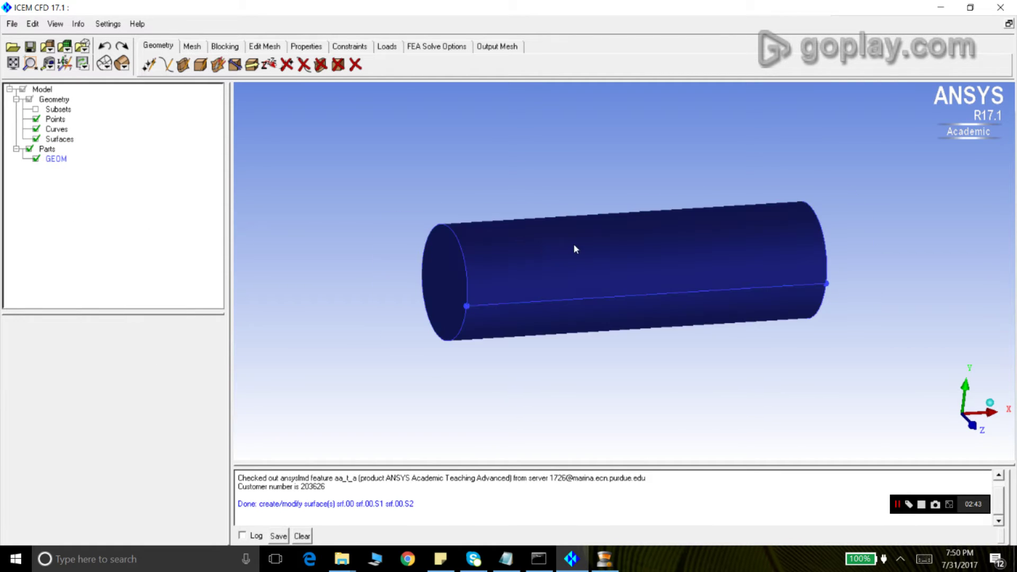
Examine the solid cylinder's two end faces and its curved side from different angles.
{"action": "left_click_drag", "start_coordinate": [481, 241], "coordinate": [666, 287]}
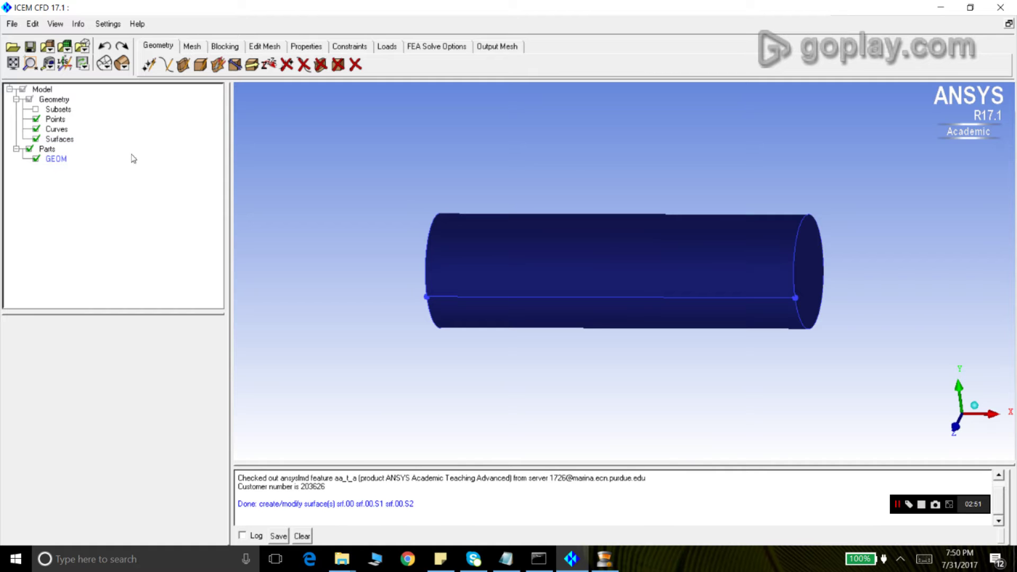
{"action": "left_click_drag", "start_coordinate": [416, 191], "coordinate": [597, 256]}
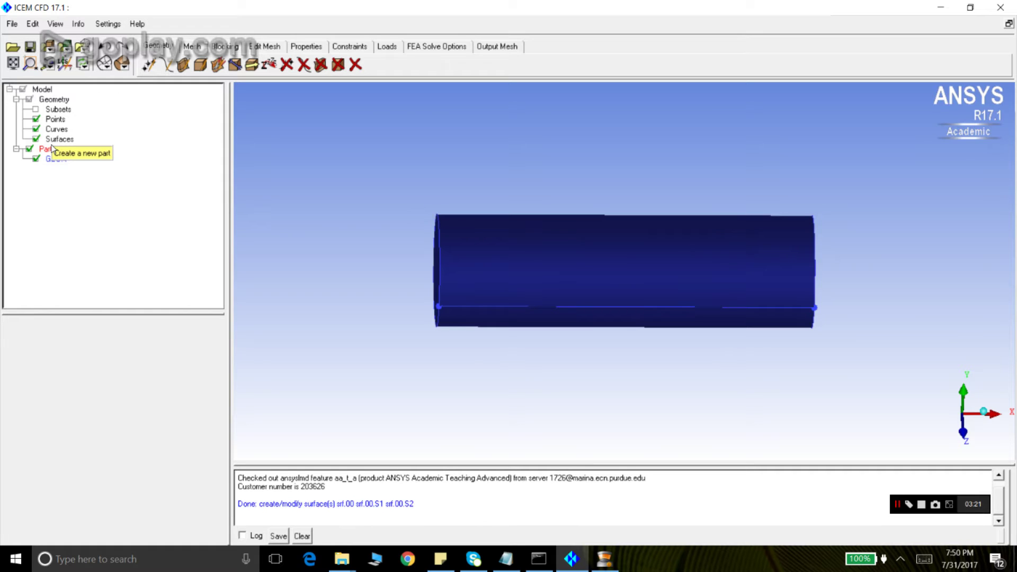
{"action": "left_click_drag", "start_coordinate": [534, 275], "coordinate": [507, 279]}
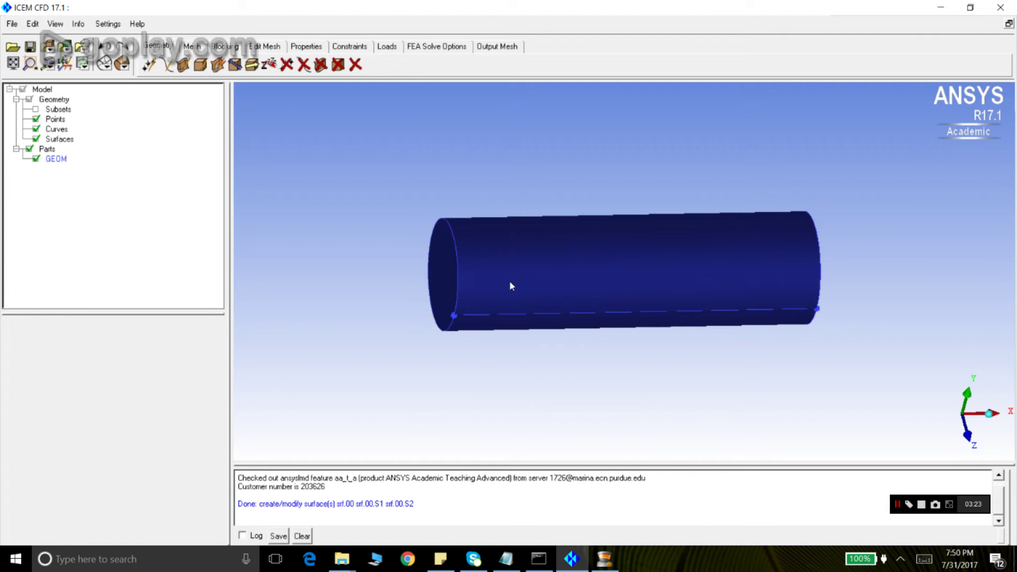
{"action": "scroll", "coordinate": [530, 225], "scroll_direction": "up", "scroll_amount": 3}
{"action": "scroll", "coordinate": [675, 259], "scroll_direction": "down", "scroll_amount": 2}
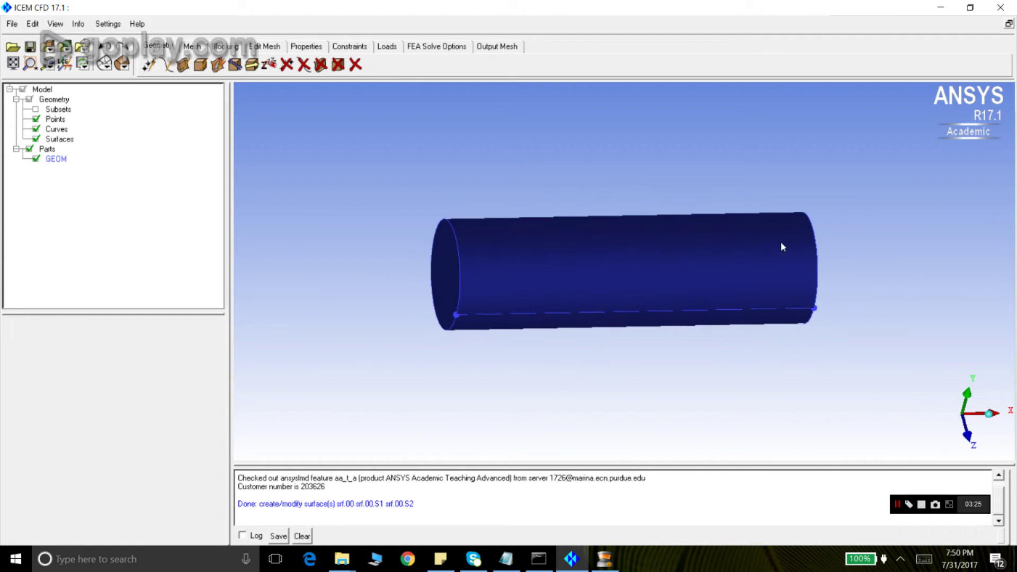
{"action": "left_click_drag", "start_coordinate": [781, 242], "coordinate": [681, 290]}
{"action": "scroll", "coordinate": [706, 240], "scroll_direction": "up", "scroll_amount": 1}
{"action": "scroll", "coordinate": [706, 244], "scroll_direction": "down", "scroll_amount": 1}
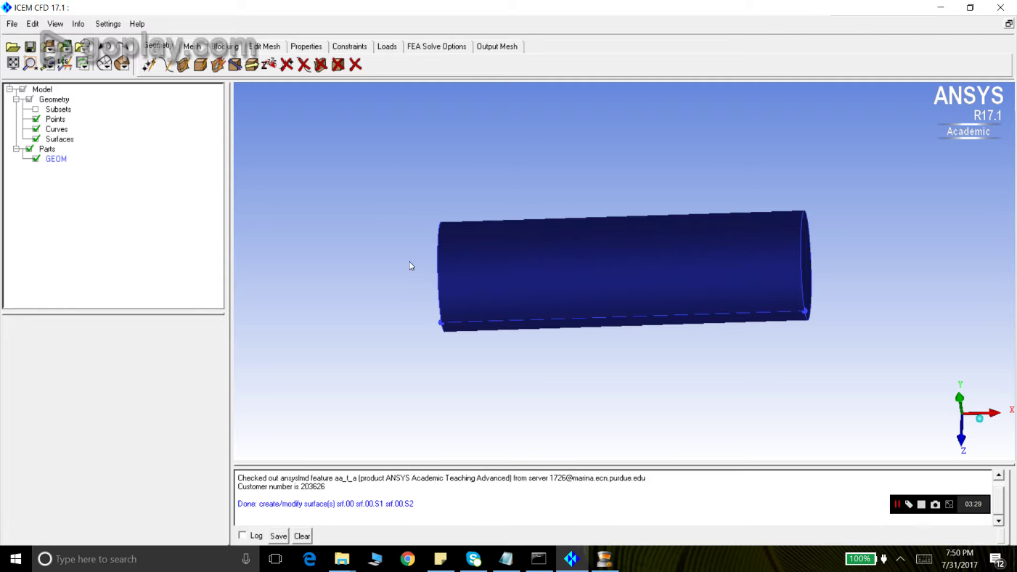
{"action": "left_click_drag", "start_coordinate": [459, 302], "coordinate": [366, 291]}
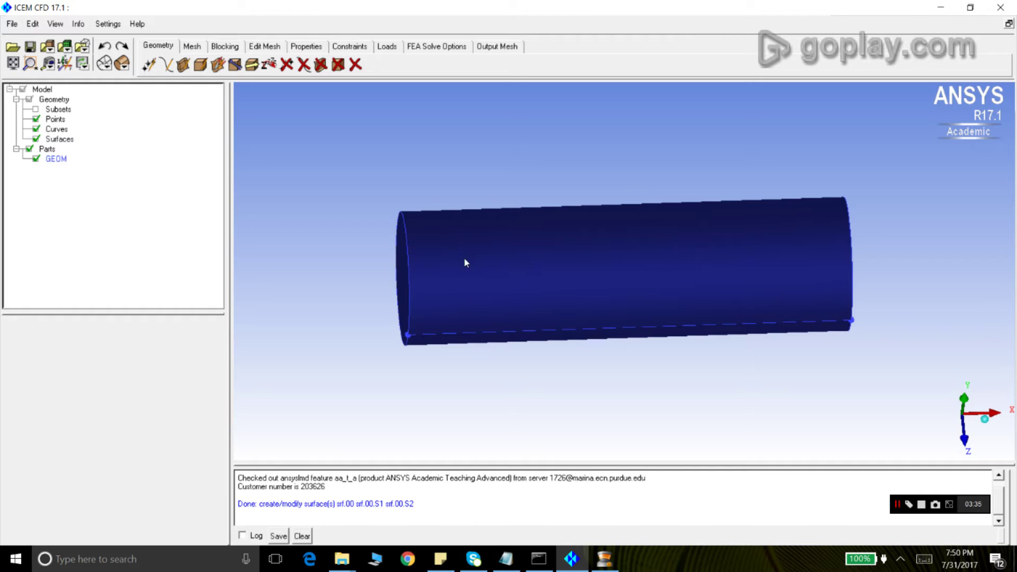
{"action": "left_click_drag", "start_coordinate": [811, 227], "coordinate": [652, 281]}
{"action": "left_click_drag", "start_coordinate": [762, 286], "coordinate": [362, 289]}
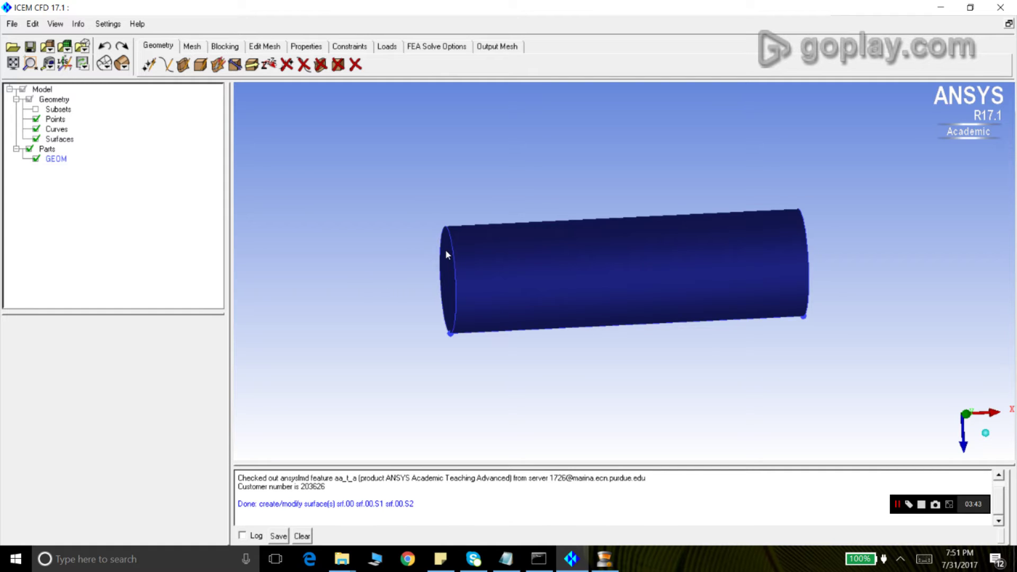
{"action": "left_click_drag", "start_coordinate": [872, 250], "coordinate": [799, 315]}
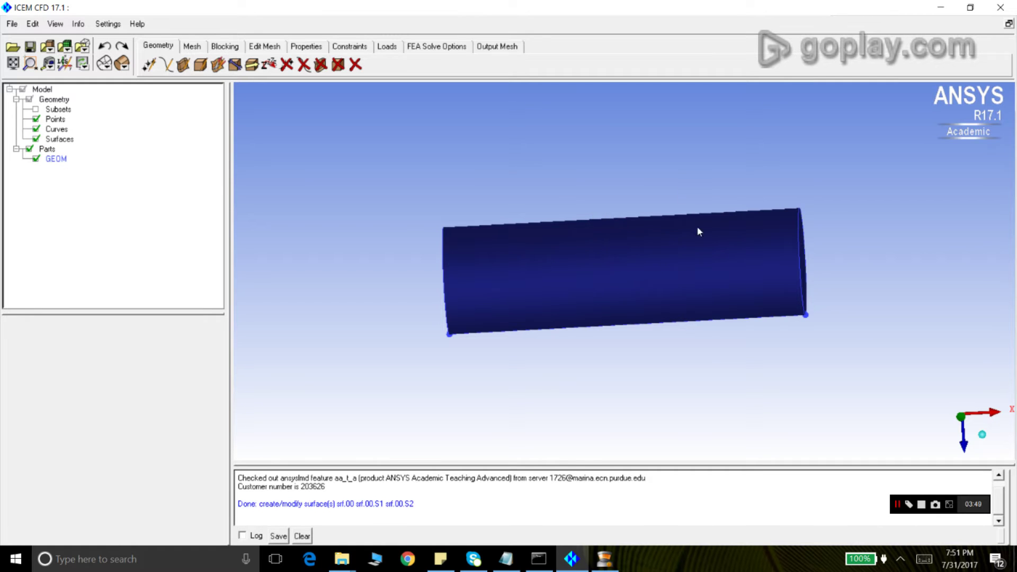
{"action": "left_click_drag", "start_coordinate": [512, 275], "coordinate": [540, 242]}
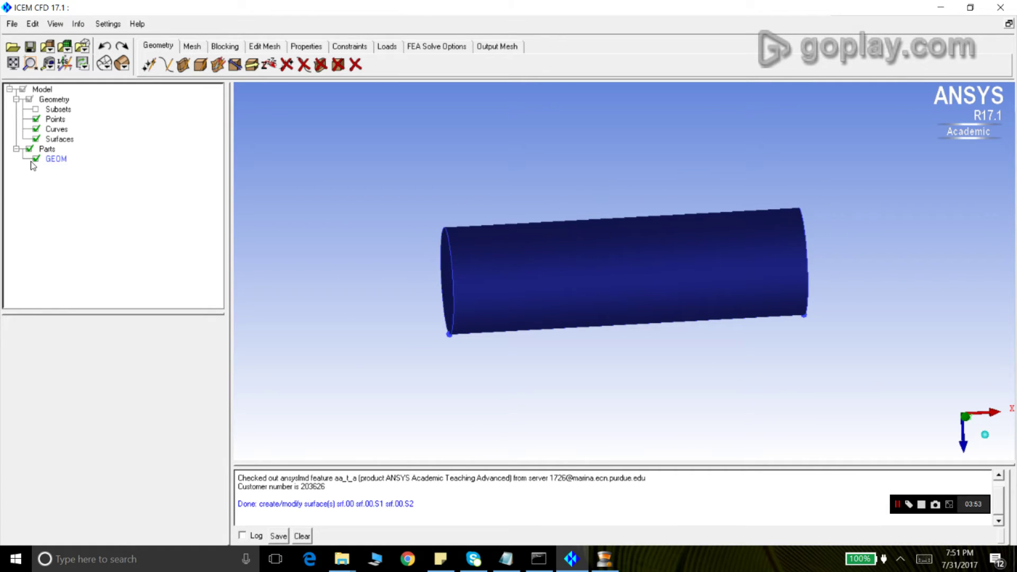
Start a new part named INLET and begin selecting the geometry for it.
{"action": "right_click", "coordinate": [47, 151]}
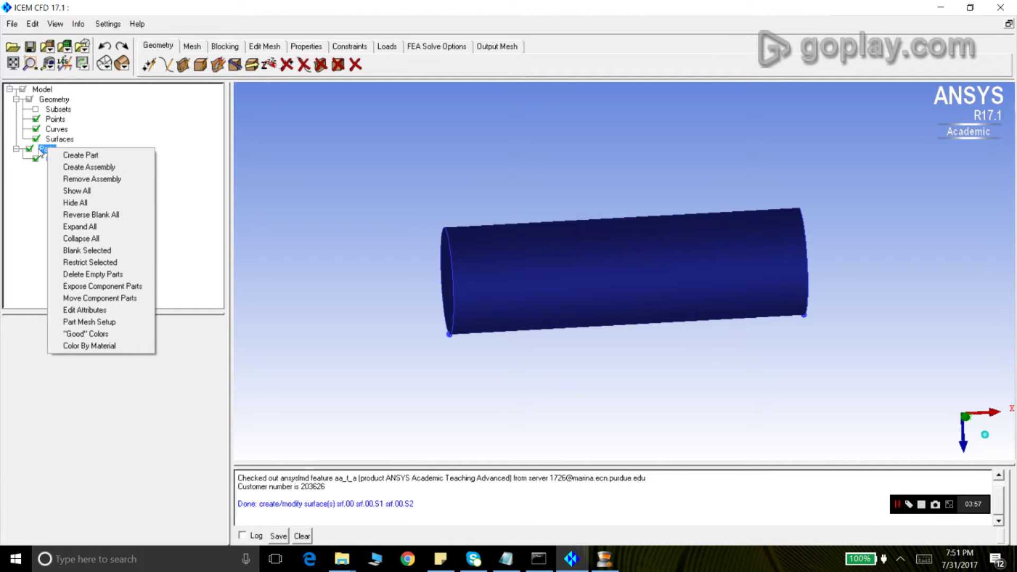
{"action": "left_click", "coordinate": [87, 155]}
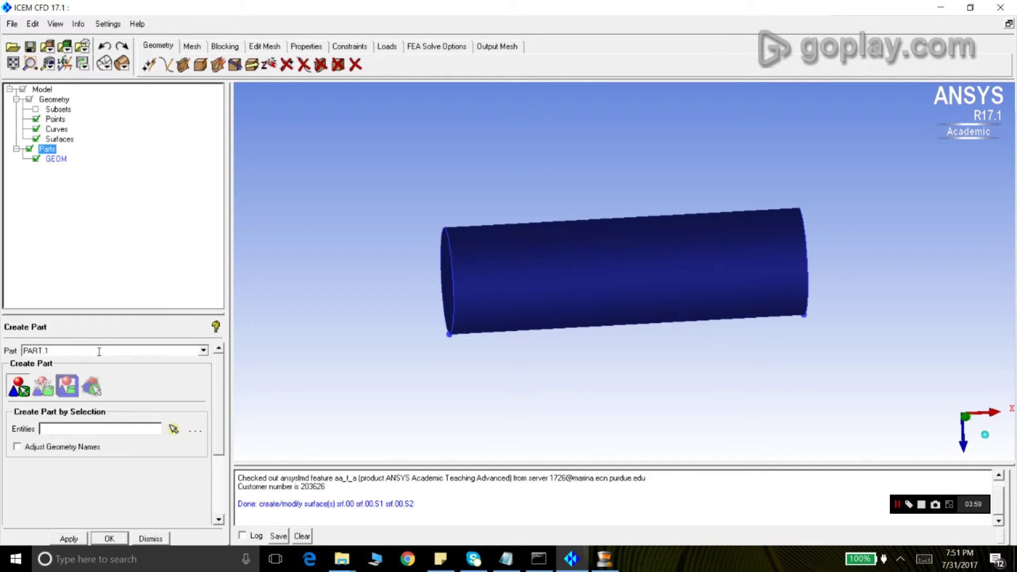
{"action": "triple_click", "coordinate": [99, 350]}
{"action": "type", "text": "IN"}
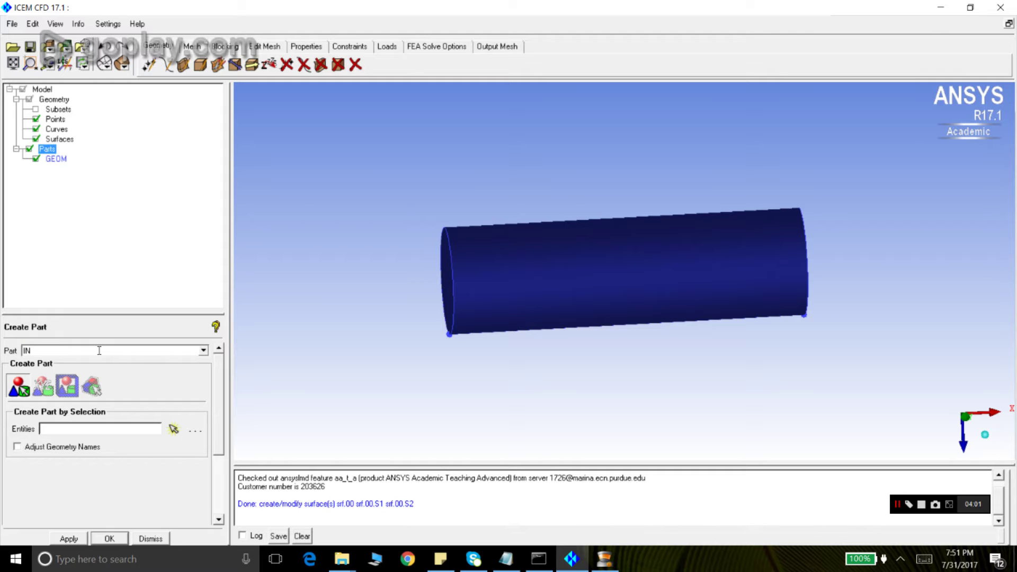
{"action": "type", "text": "LET"}
{"action": "left_click", "coordinate": [173, 428]}
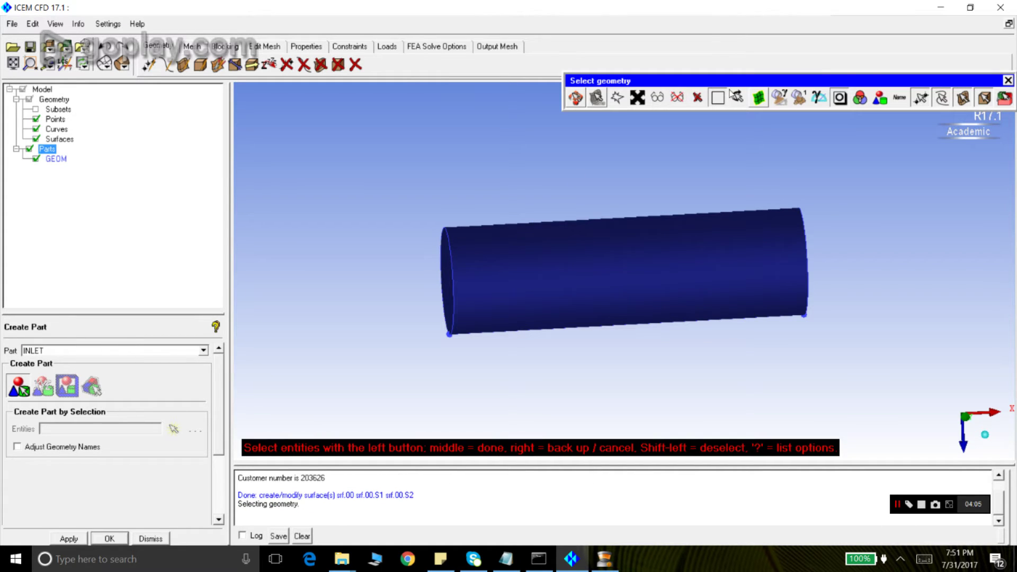
Restrict the geometry selection to surfaces only by excluding points, curves and bodies.
{"action": "left_click_drag", "start_coordinate": [772, 85], "coordinate": [662, 103]}
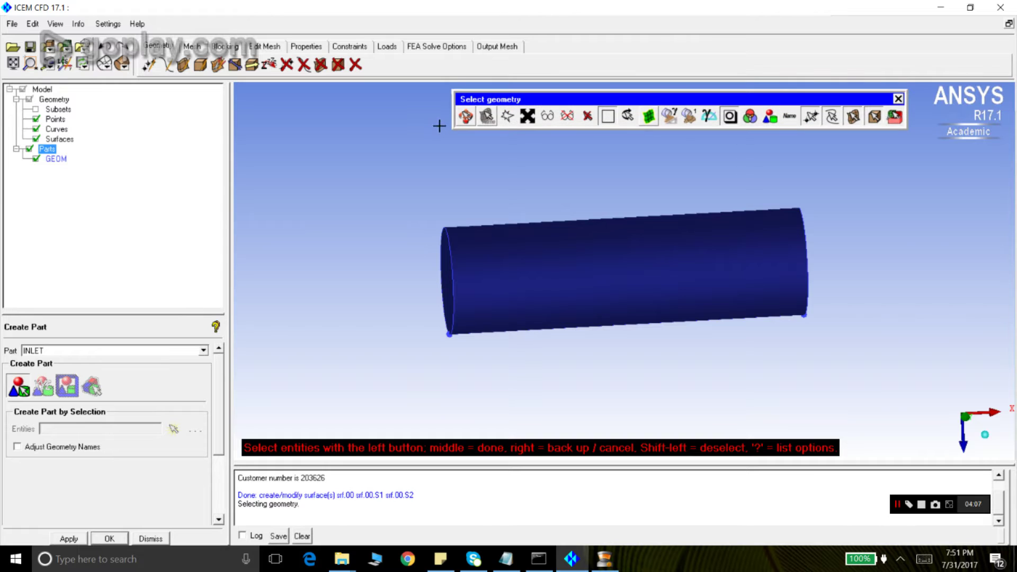
{"action": "left_click", "coordinate": [812, 117]}
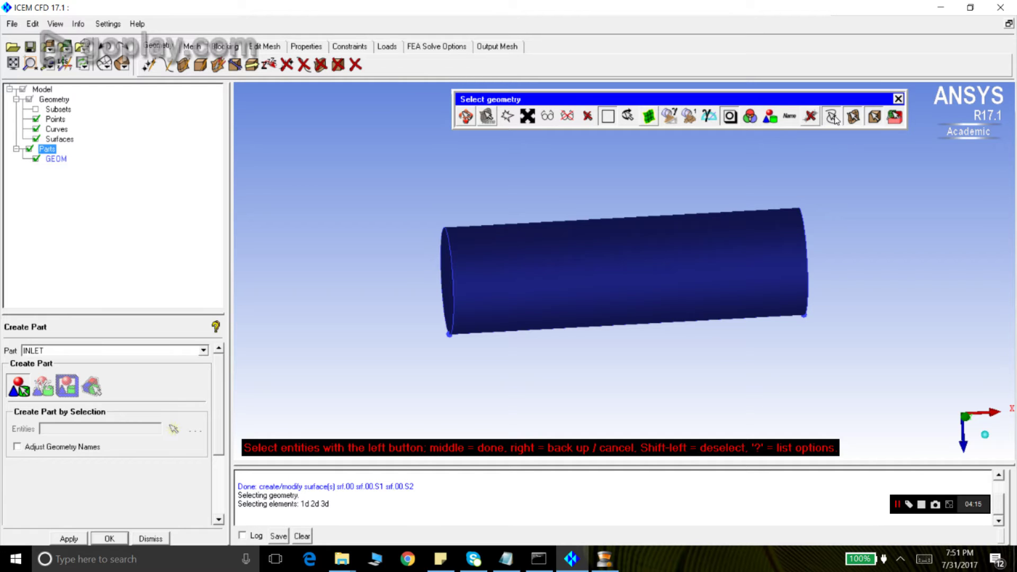
{"action": "left_click", "coordinate": [833, 119]}
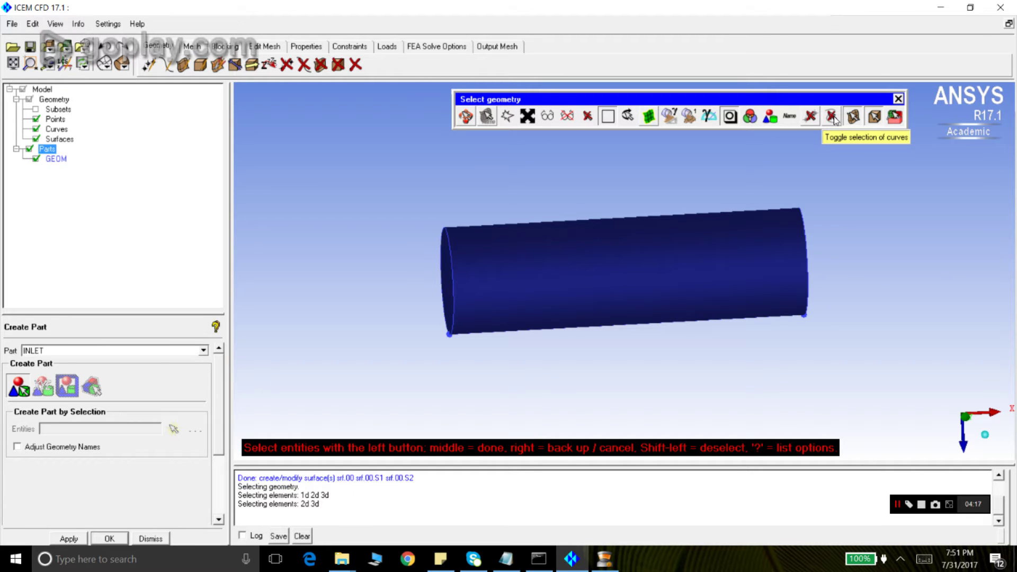
{"action": "left_click", "coordinate": [880, 117]}
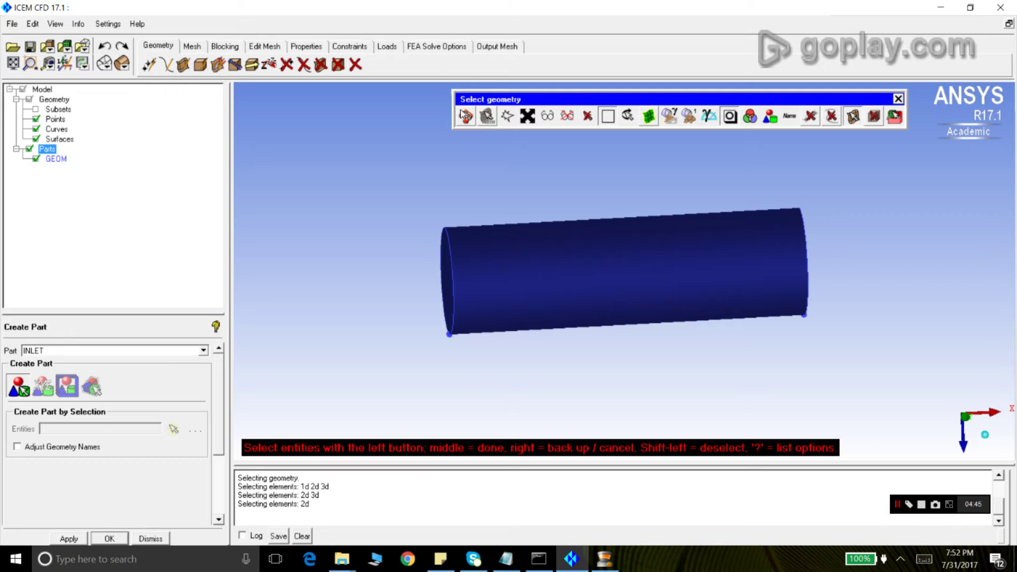
Select the cylinder's circular end face at the low-X end and create the INLET part from it.
{"action": "left_click", "coordinate": [466, 116]}
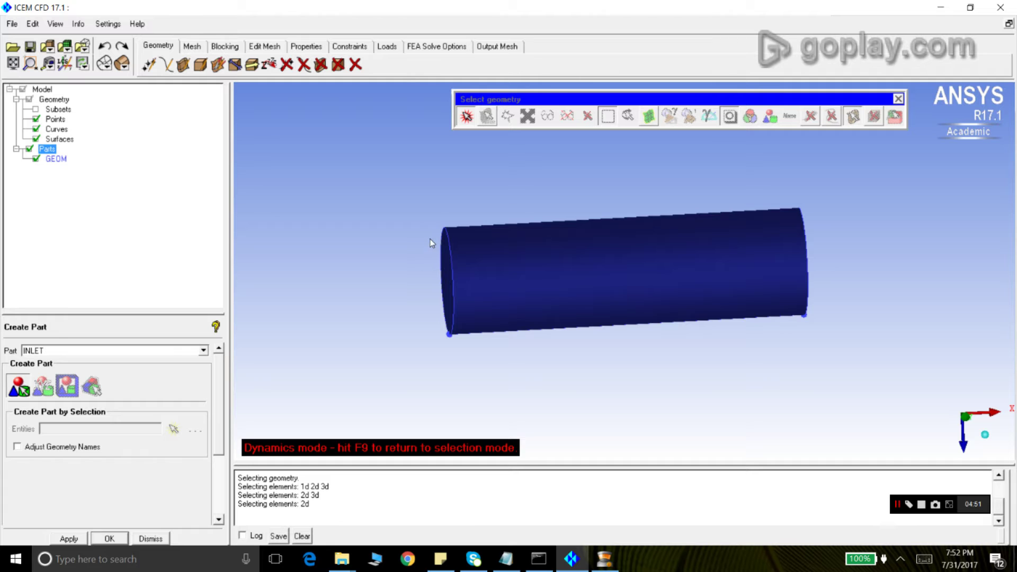
{"action": "left_click_drag", "start_coordinate": [415, 284], "coordinate": [699, 293]}
{"action": "left_click_drag", "start_coordinate": [793, 258], "coordinate": [454, 284]}
{"action": "scroll", "coordinate": [511, 258], "scroll_direction": "up", "scroll_amount": 2}
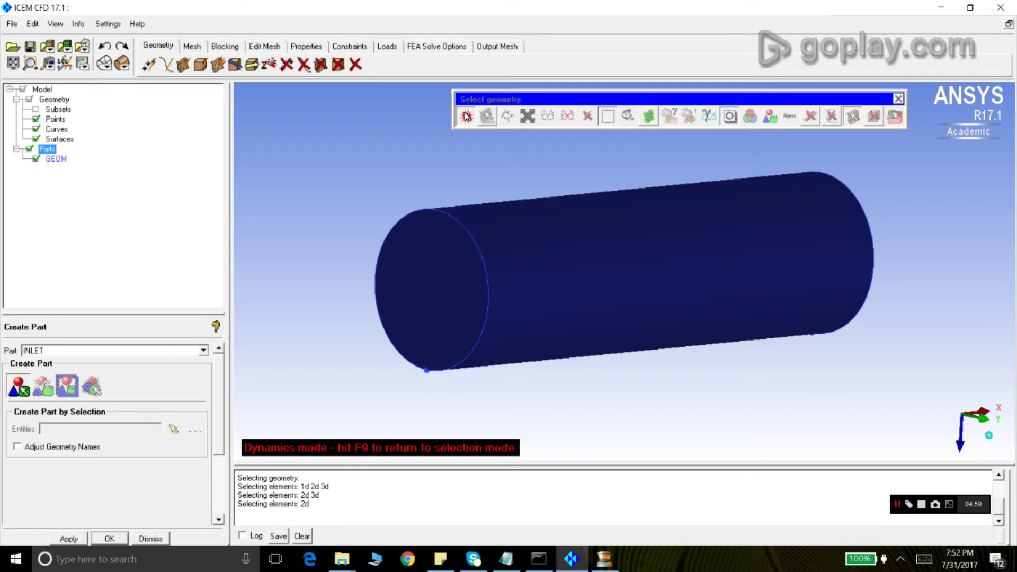
{"action": "left_click", "coordinate": [465, 116]}
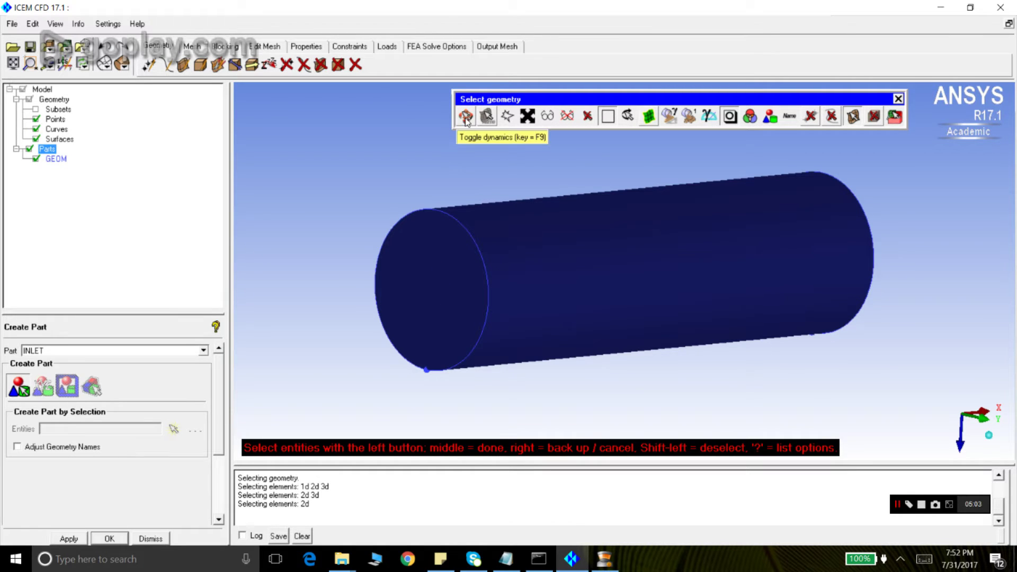
{"action": "left_click", "coordinate": [417, 288]}
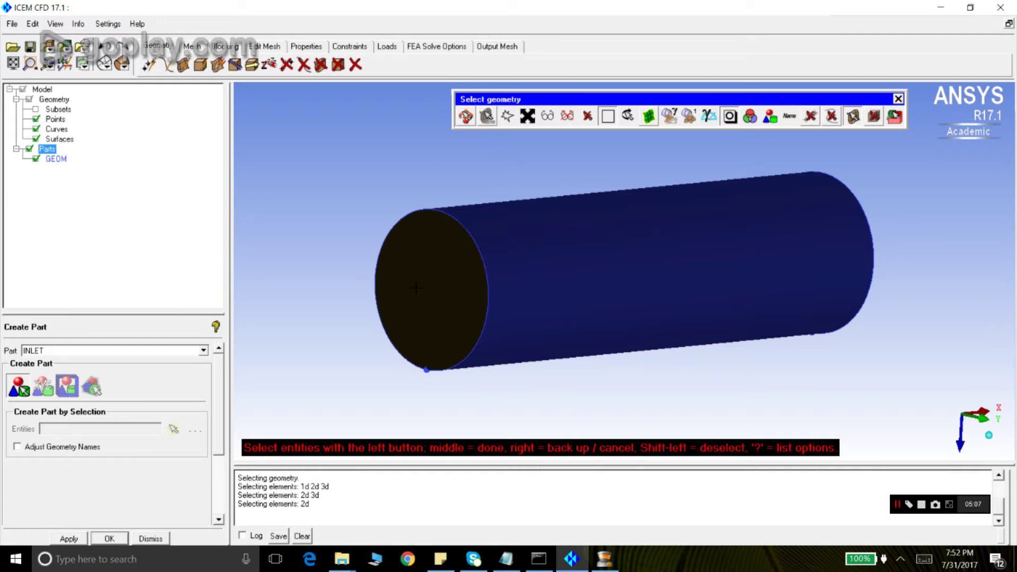
{"action": "middle_click", "coordinate": [334, 208]}
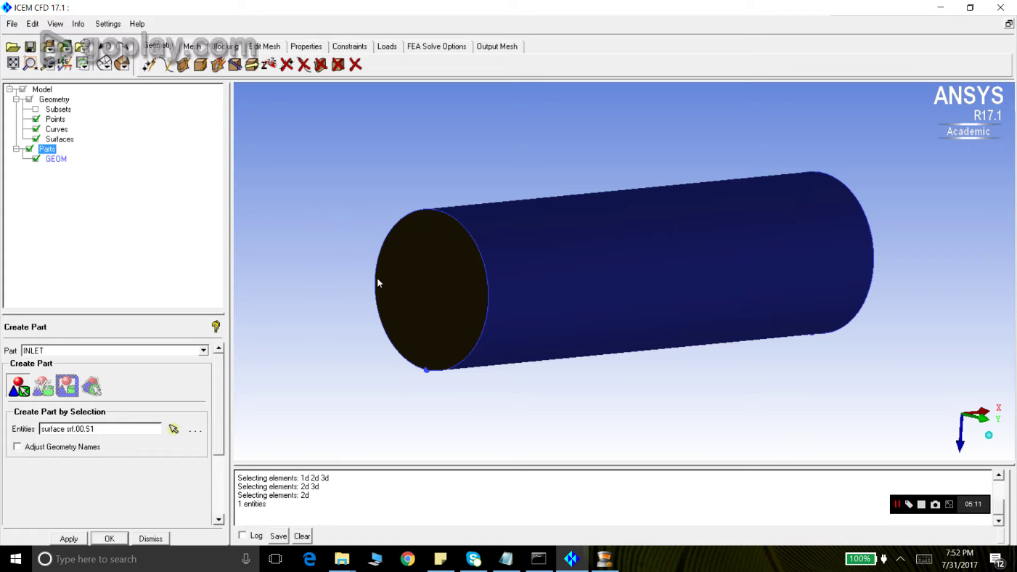
{"action": "left_click", "coordinate": [69, 540]}
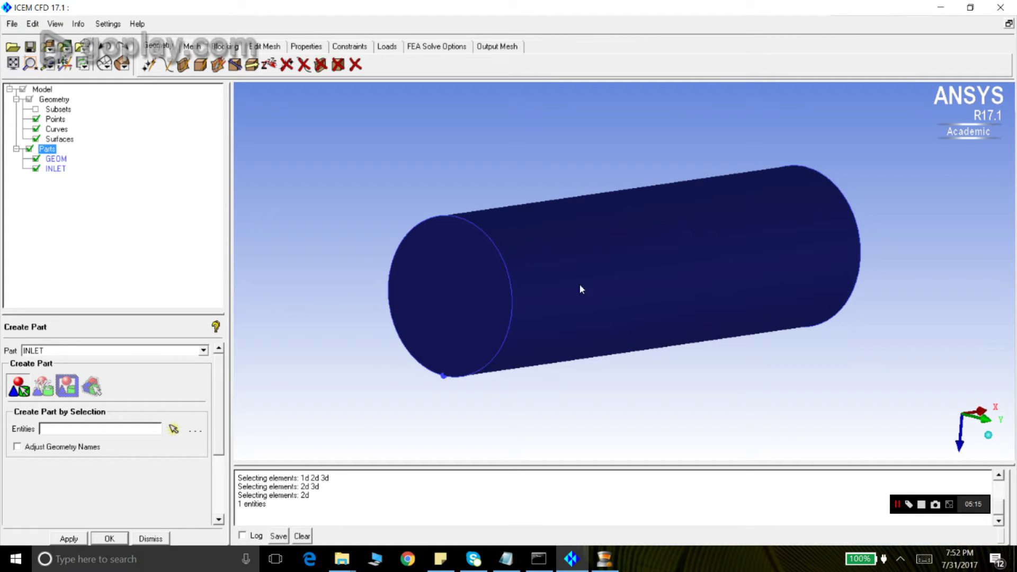
Create a part named OUTLET from the cylinder's opposite circular end face, at the high-X end.
{"action": "left_click_drag", "start_coordinate": [582, 288], "coordinate": [515, 311]}
{"action": "double_click", "coordinate": [166, 350]}
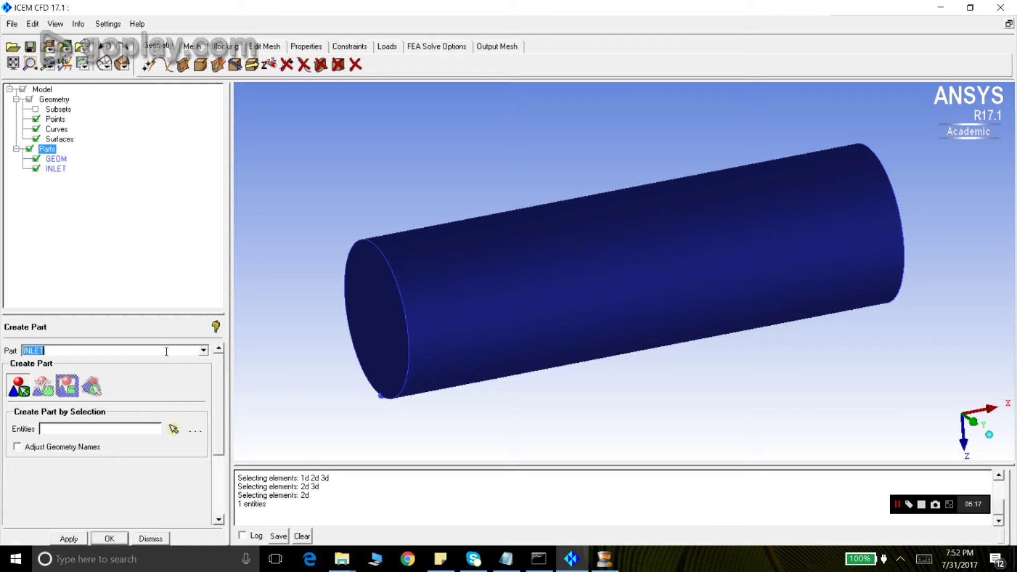
{"action": "type", "text": "OUTEL"}
{"action": "key", "text": "BackSpace"}
{"action": "key", "text": "BackSpace"}
{"action": "key", "text": "BackSpace"}
{"action": "left_click_drag", "start_coordinate": [704, 275], "coordinate": [436, 400]}
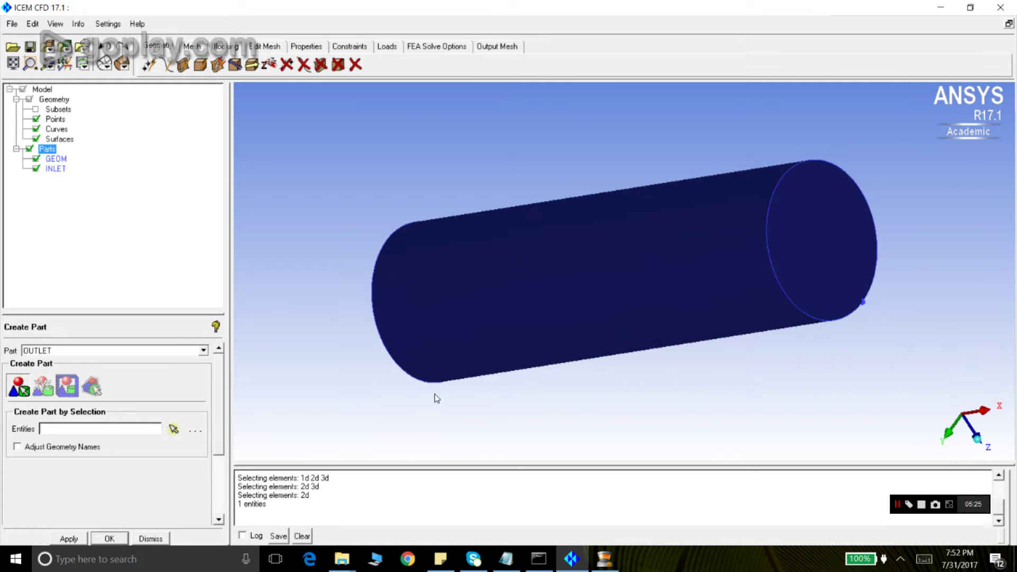
{"action": "left_click", "coordinate": [173, 431]}
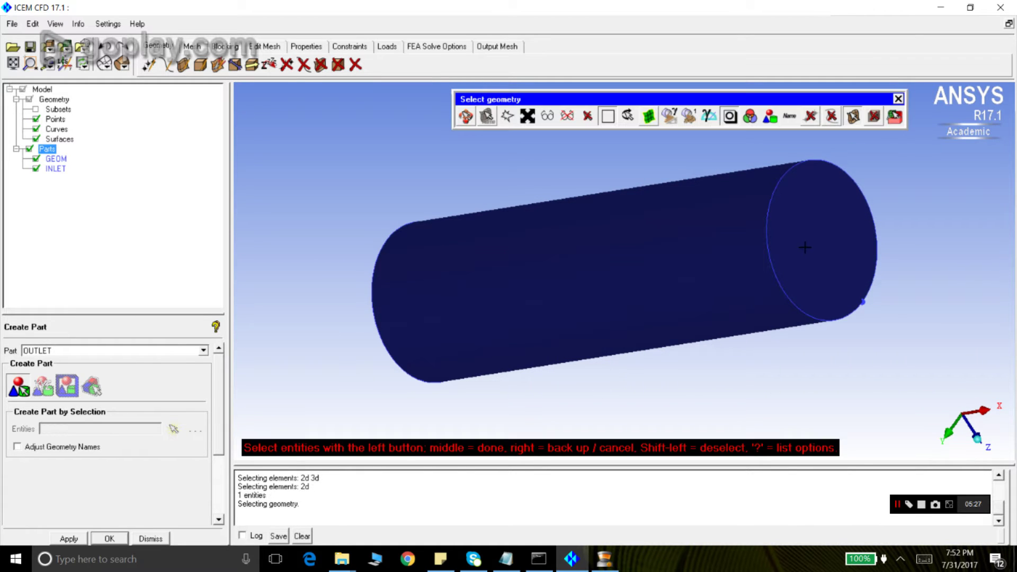
{"action": "left_click", "coordinate": [860, 120]}
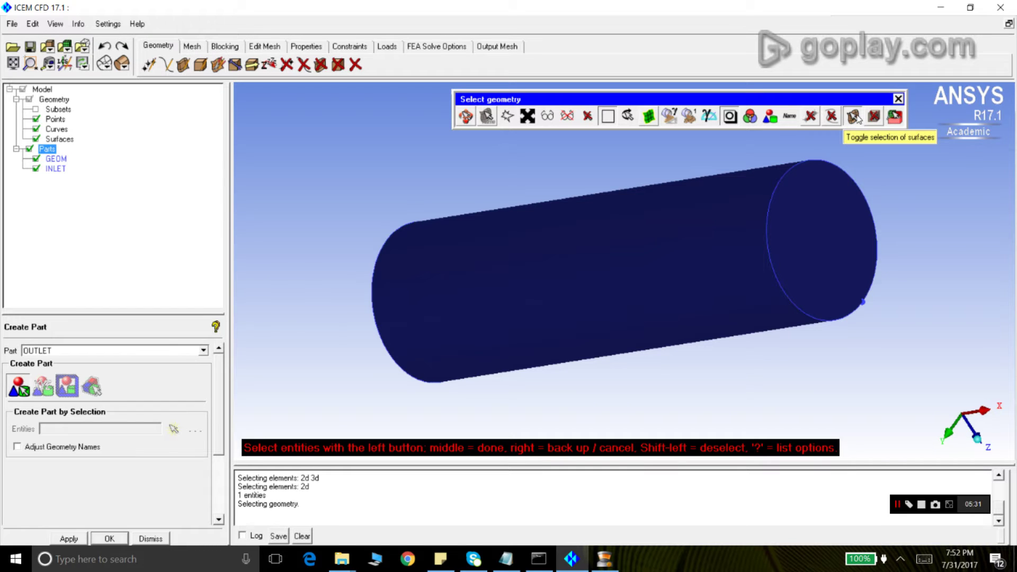
{"action": "left_click", "coordinate": [813, 235]}
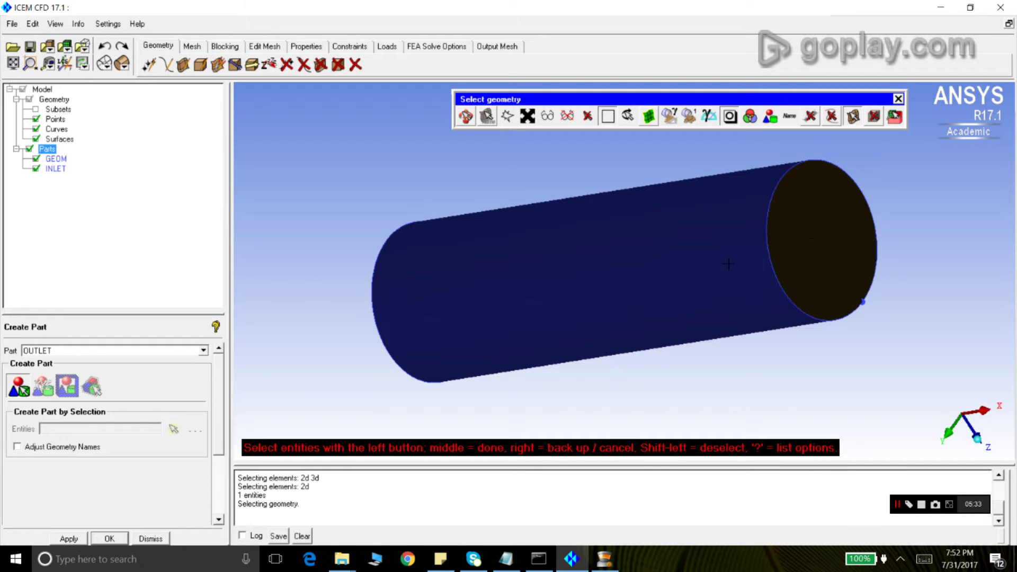
{"action": "middle_click", "coordinate": [395, 186]}
{"action": "left_click", "coordinate": [74, 540]}
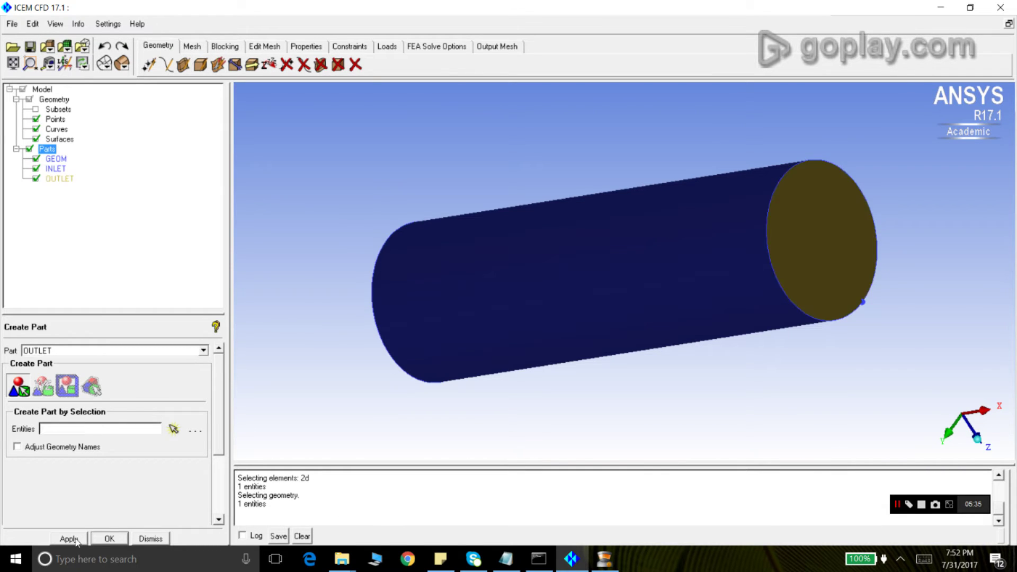
Create a part named WALL from the cylinder's curved side surface and close the part creation settings.
{"action": "left_click_drag", "start_coordinate": [436, 281], "coordinate": [669, 281]}
{"action": "left_click", "coordinate": [132, 352]}
{"action": "left_click", "coordinate": [132, 353]}
{"action": "double_click", "coordinate": [131, 352]}
{"action": "type", "text": "WALL"}
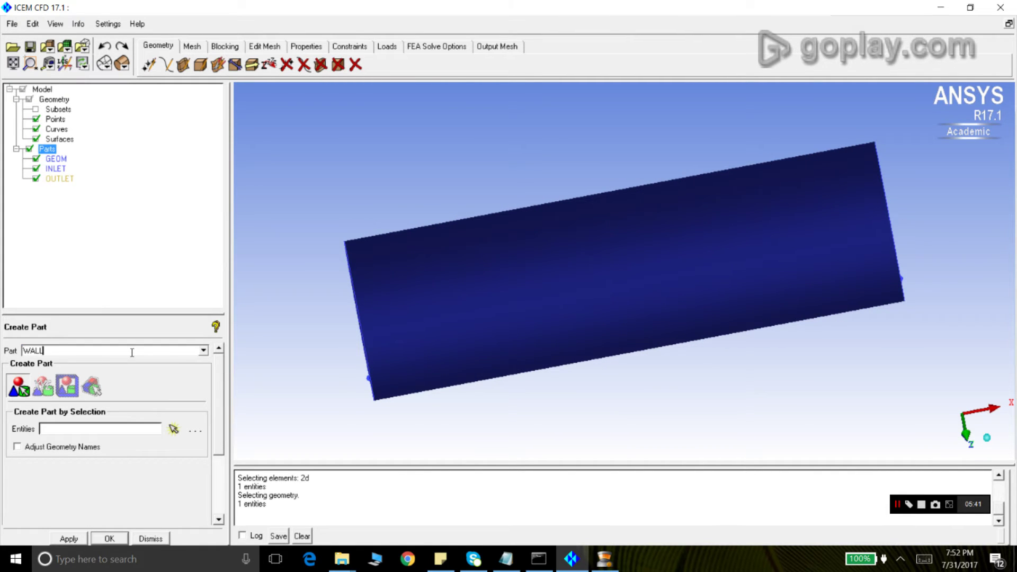
{"action": "left_click", "coordinate": [174, 430]}
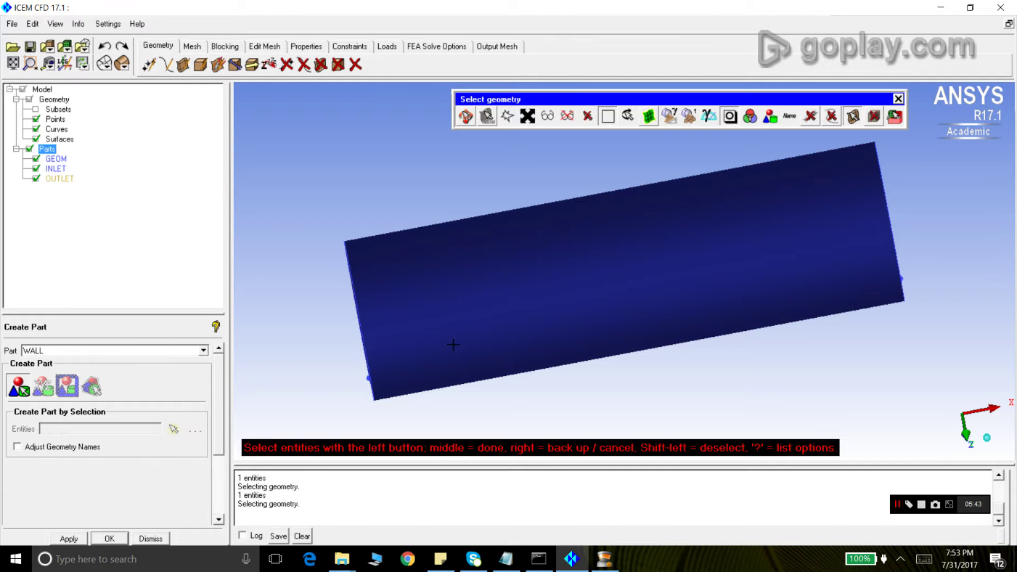
{"action": "left_click", "coordinate": [548, 293]}
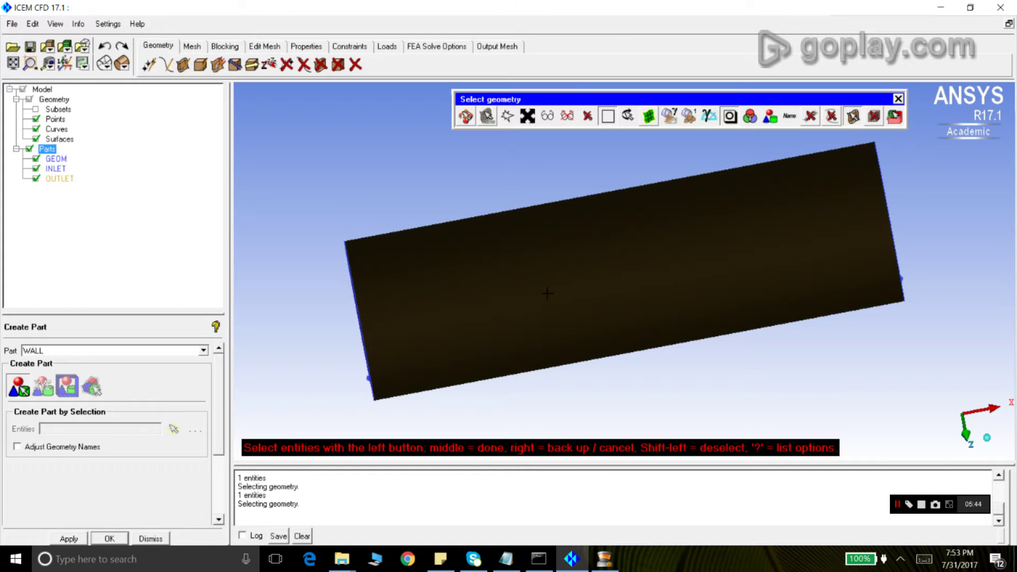
{"action": "middle_click", "coordinate": [428, 155]}
{"action": "left_click", "coordinate": [85, 540]}
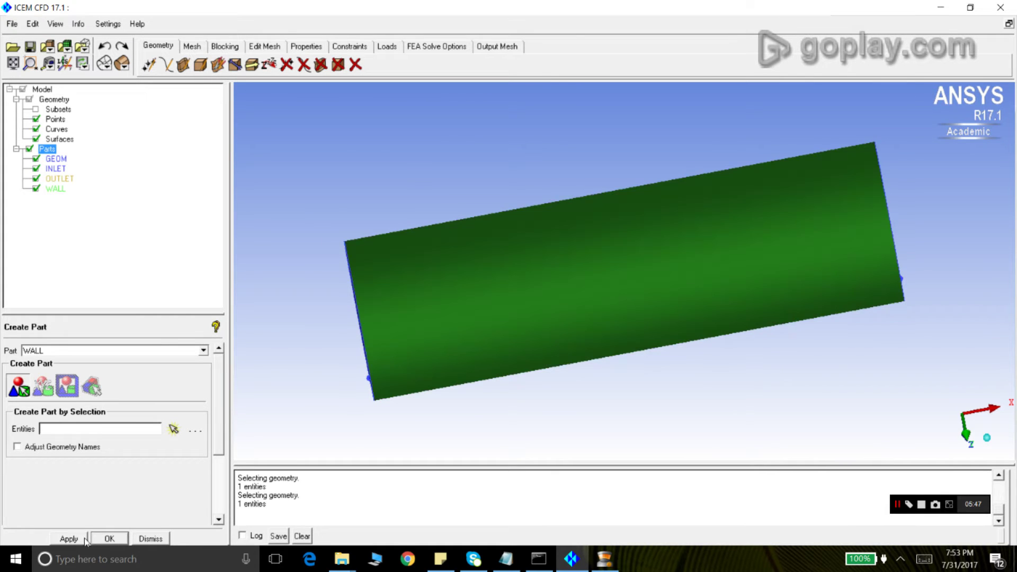
{"action": "left_click", "coordinate": [149, 540]}
Start a new part named CURVE and begin selecting the geometry for it.
{"action": "left_click_drag", "start_coordinate": [424, 318], "coordinate": [602, 270]}
{"action": "left_click_drag", "start_coordinate": [321, 298], "coordinate": [545, 289]}
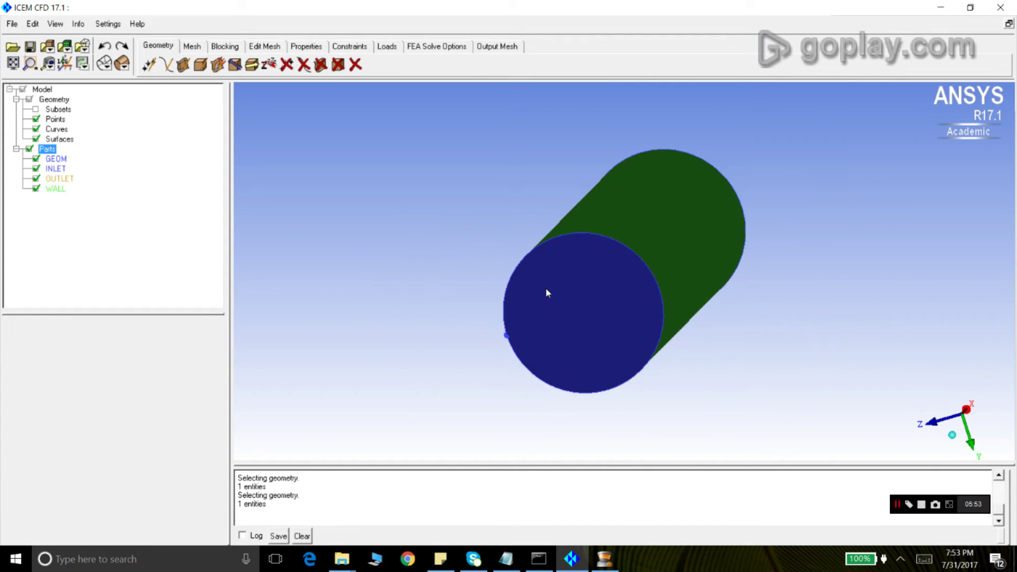
{"action": "left_click_drag", "start_coordinate": [822, 340], "coordinate": [784, 285]}
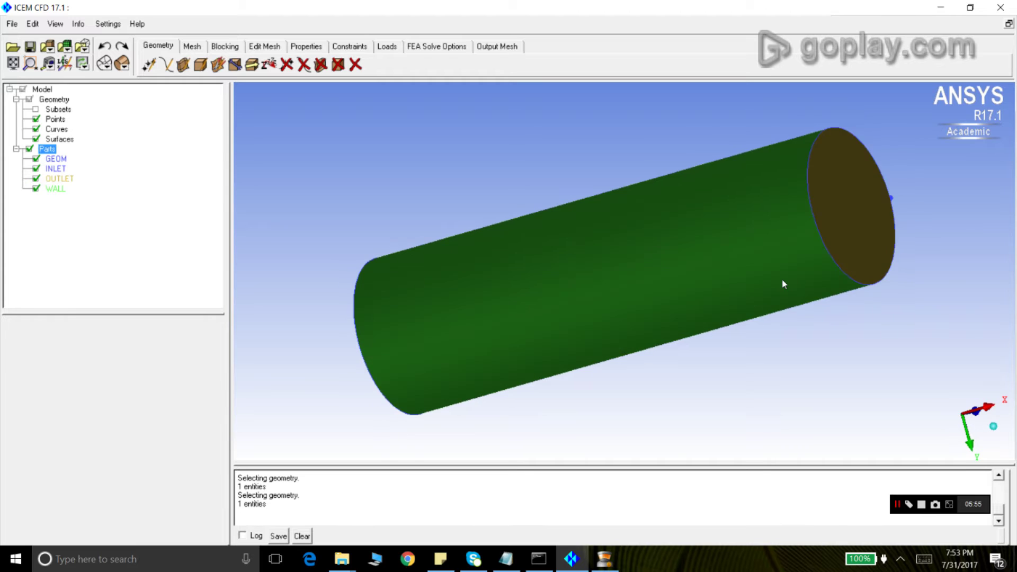
{"action": "left_click_drag", "start_coordinate": [567, 204], "coordinate": [723, 221]}
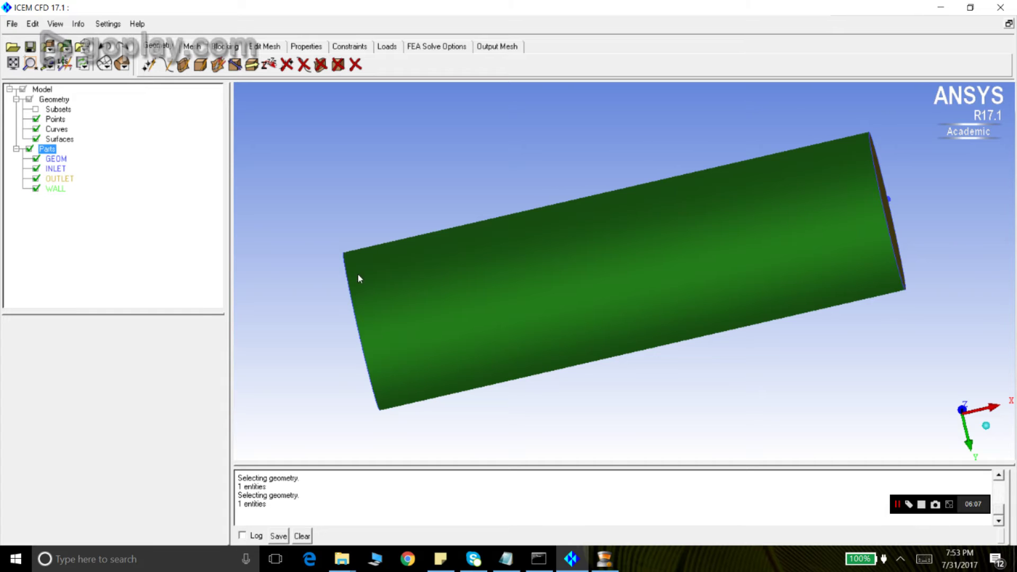
{"action": "right_click", "coordinate": [47, 150]}
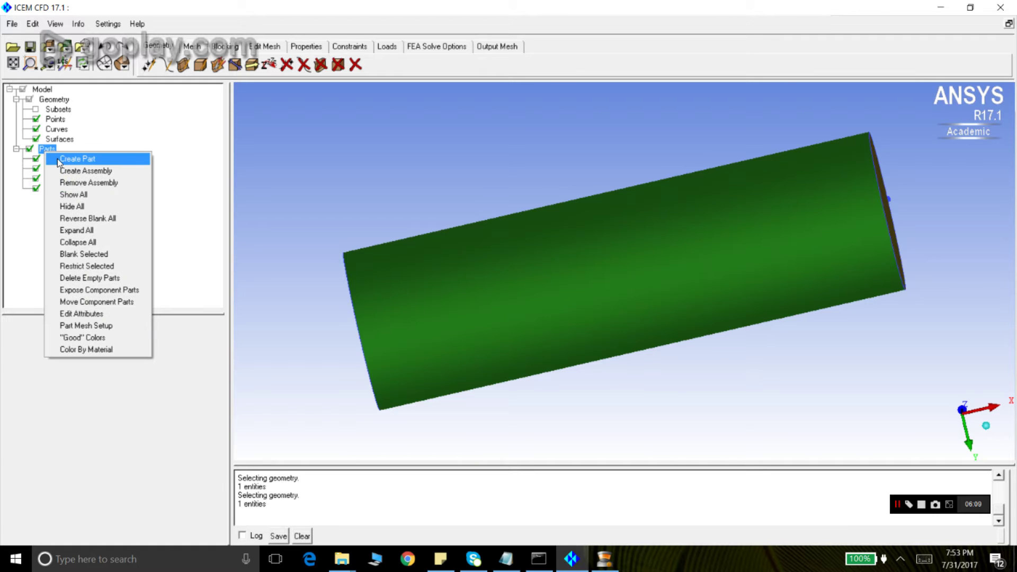
{"action": "left_click", "coordinate": [58, 159]}
{"action": "type", "text": "CURVE"}
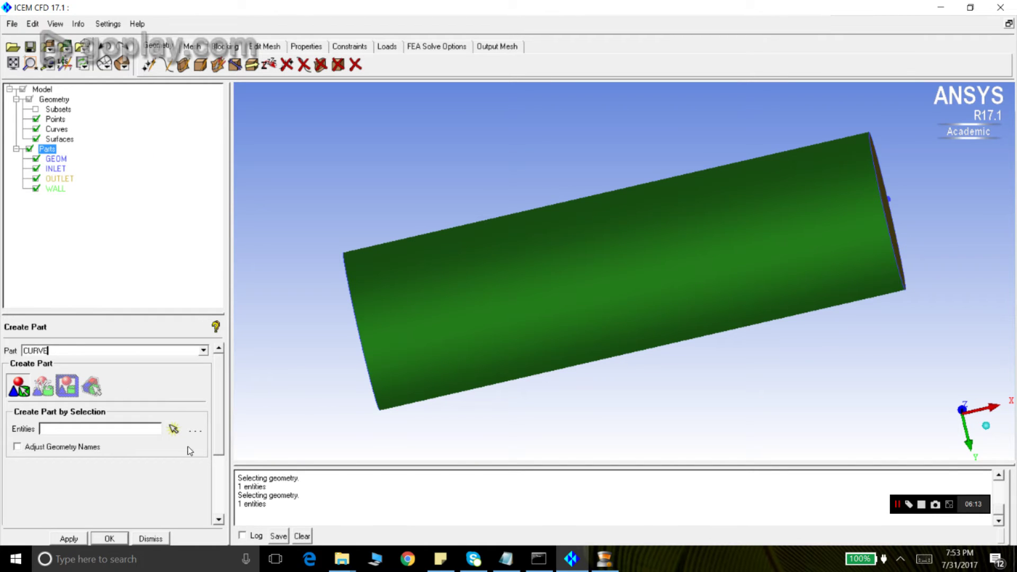
{"action": "left_click", "coordinate": [174, 429]}
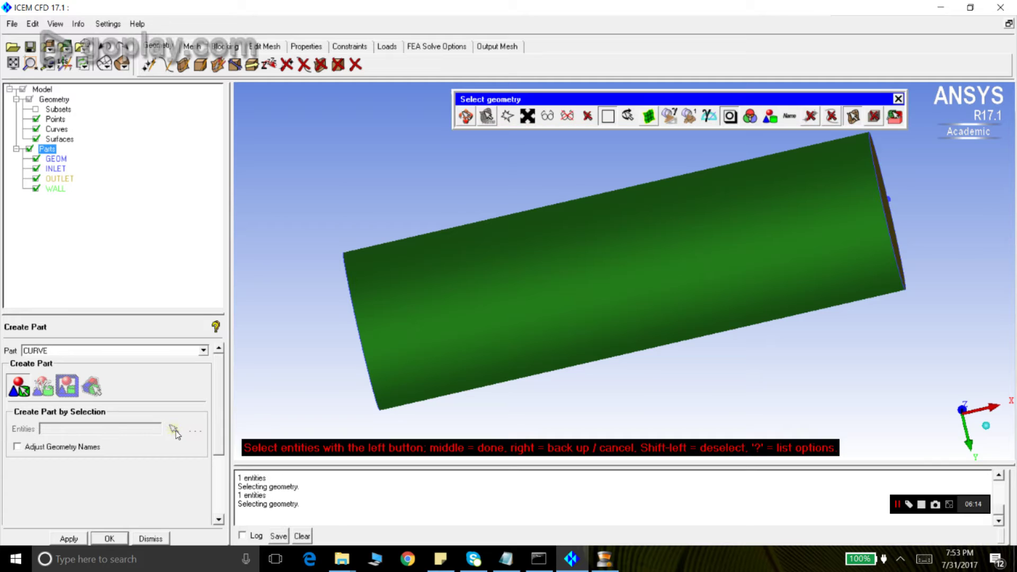
Restrict the selection for the CURVE part to curves only, allowing curves and excluding surfaces.
{"action": "left_click", "coordinate": [466, 117]}
{"action": "left_click_drag", "start_coordinate": [408, 270], "coordinate": [663, 211]}
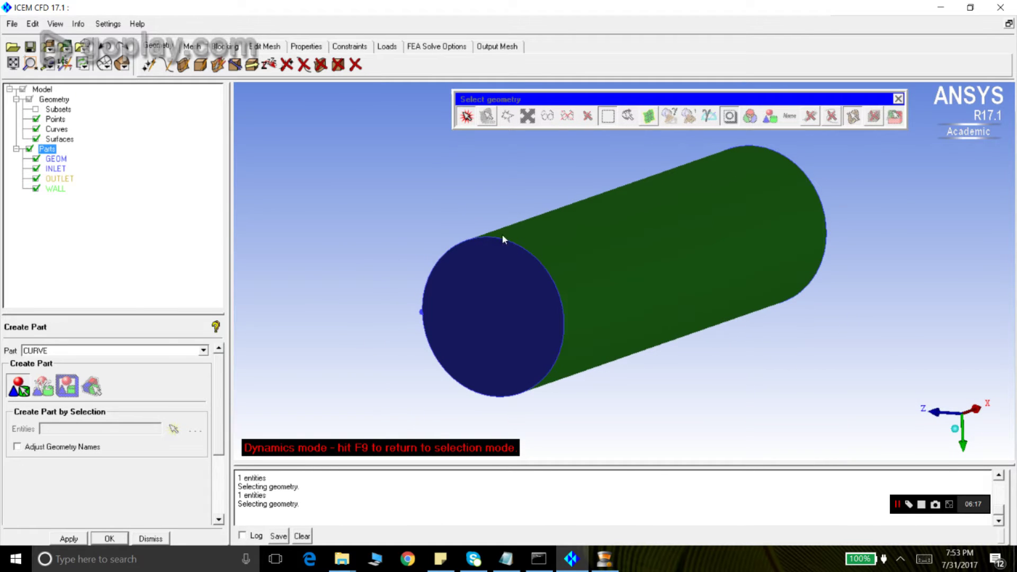
{"action": "left_click", "coordinate": [466, 116]}
{"action": "left_click", "coordinate": [530, 256]}
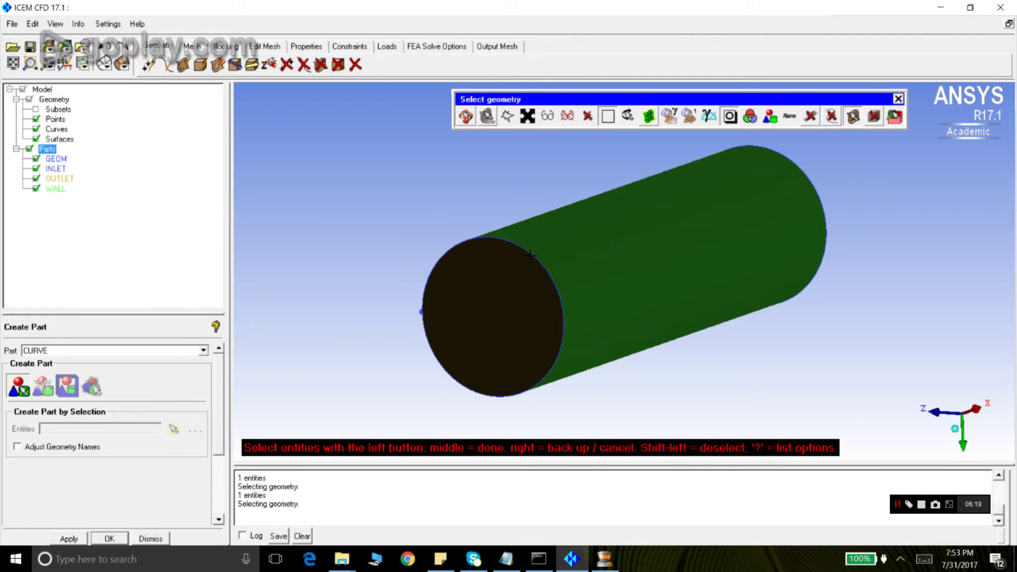
{"action": "right_click", "coordinate": [530, 255]}
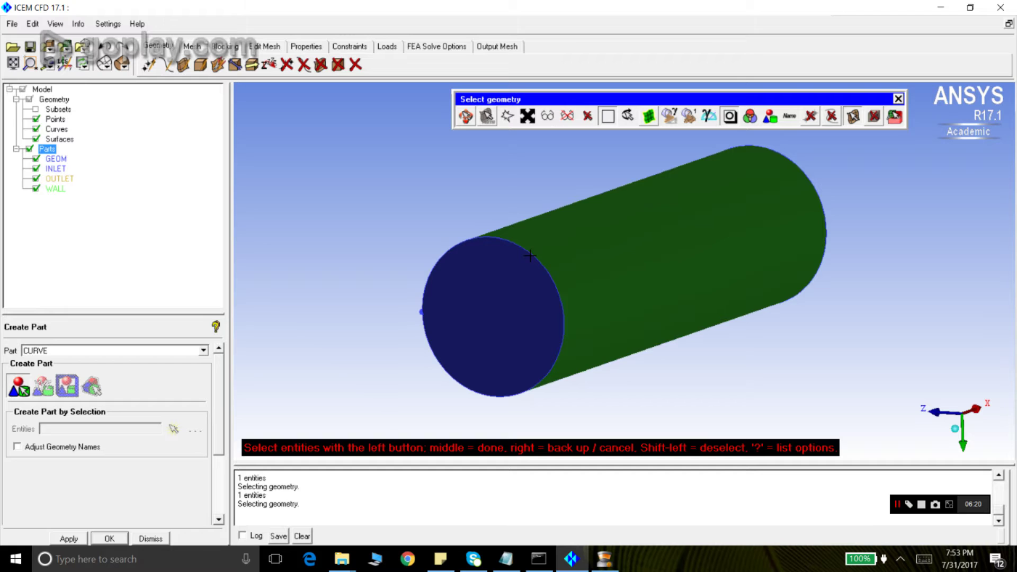
{"action": "left_click", "coordinate": [833, 118]}
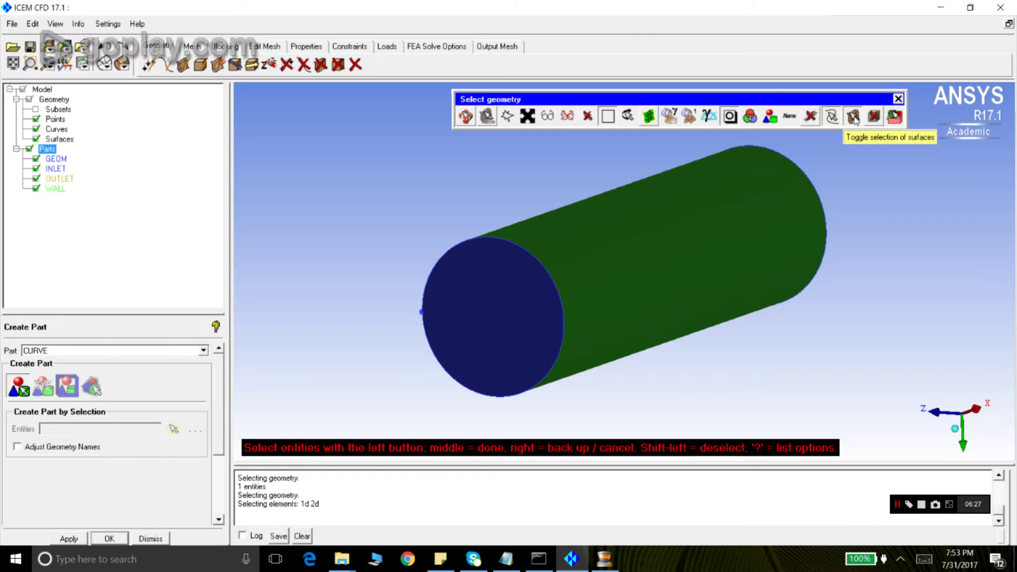
{"action": "left_click", "coordinate": [854, 117]}
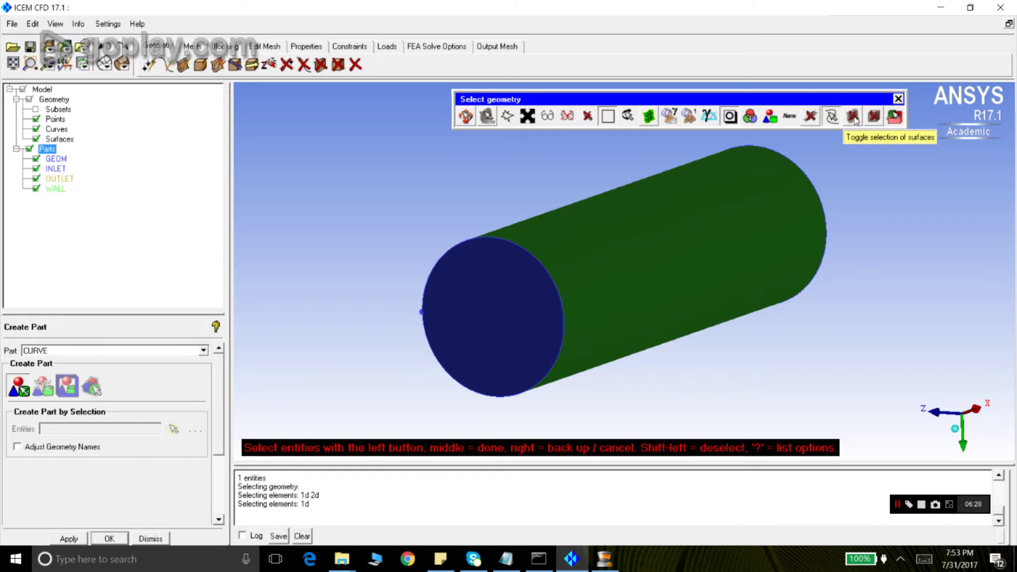
Create the CURVE part from all of the cylinder's curves.
{"action": "left_click", "coordinate": [555, 286]}
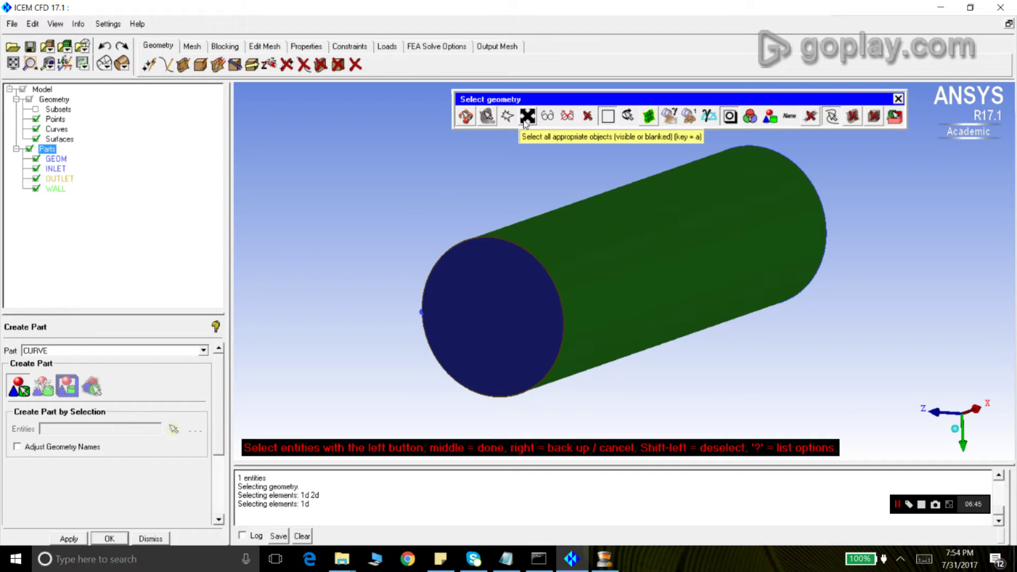
{"action": "left_click", "coordinate": [833, 121]}
{"action": "left_click", "coordinate": [528, 116]}
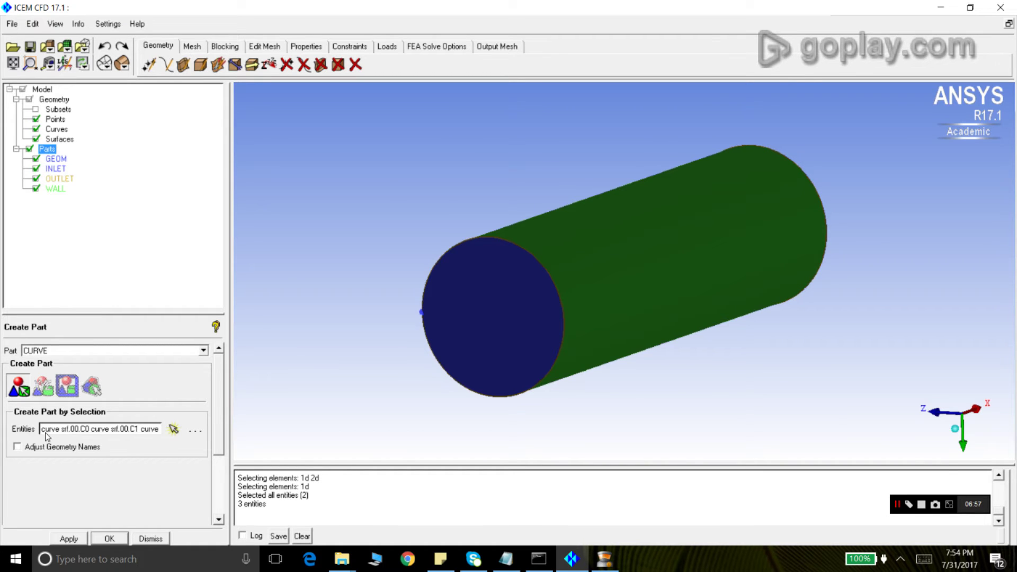
{"action": "left_click", "coordinate": [72, 539]}
Create a part named POINTS from all of the geometry's points, restricting the selection to points, and close the part creation settings.
{"action": "left_click_drag", "start_coordinate": [665, 256], "coordinate": [498, 346]}
{"action": "double_click", "coordinate": [103, 349]}
{"action": "type", "text": "POINTS"}
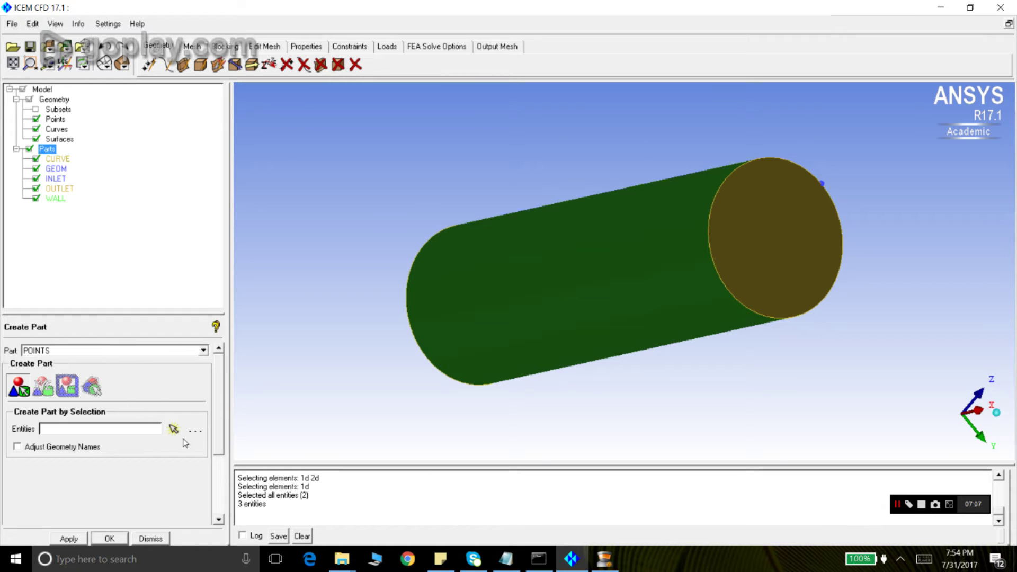
{"action": "left_click", "coordinate": [174, 428]}
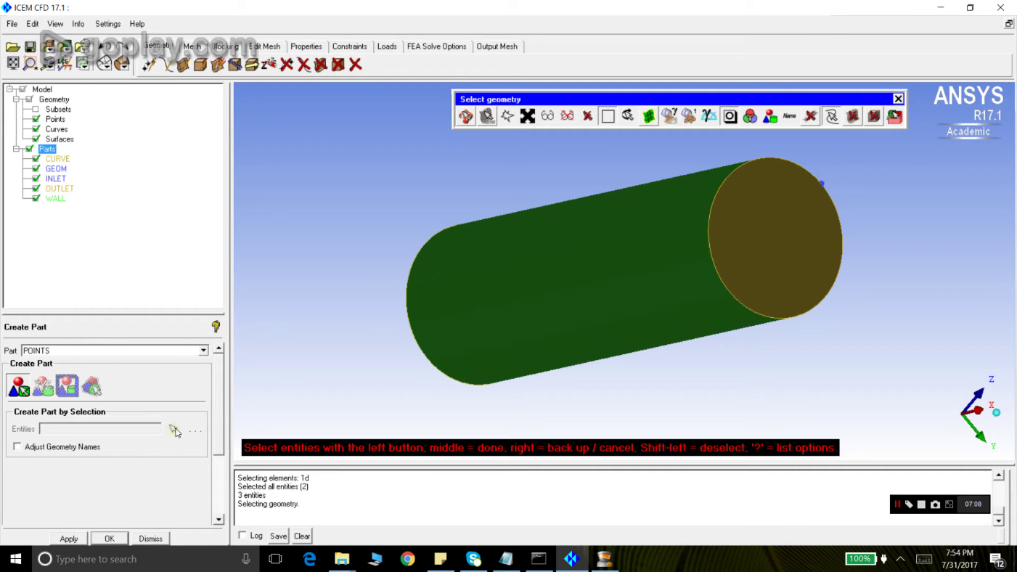
{"action": "left_click", "coordinate": [810, 116]}
{"action": "left_click", "coordinate": [834, 117]}
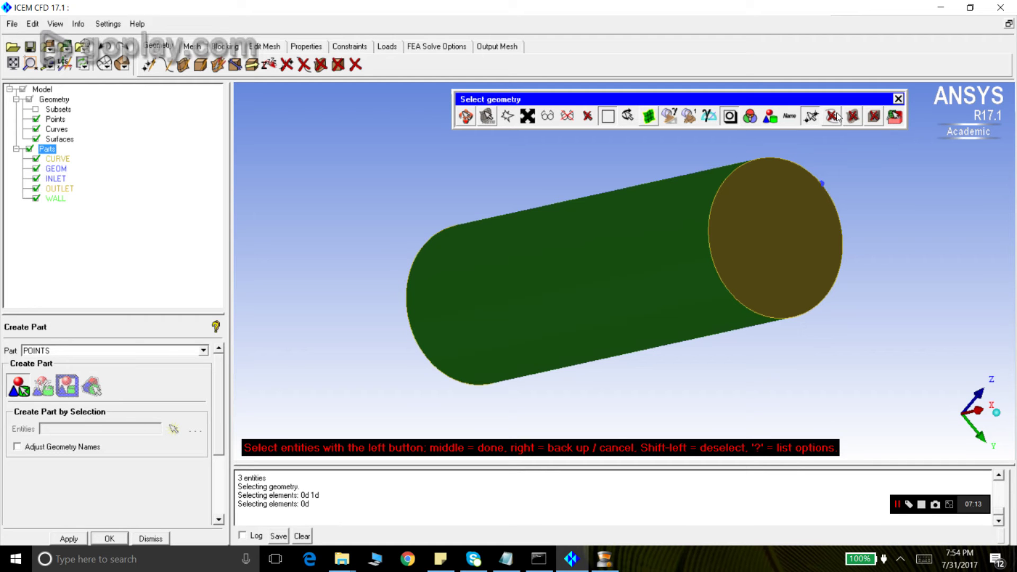
{"action": "left_click", "coordinate": [527, 116]}
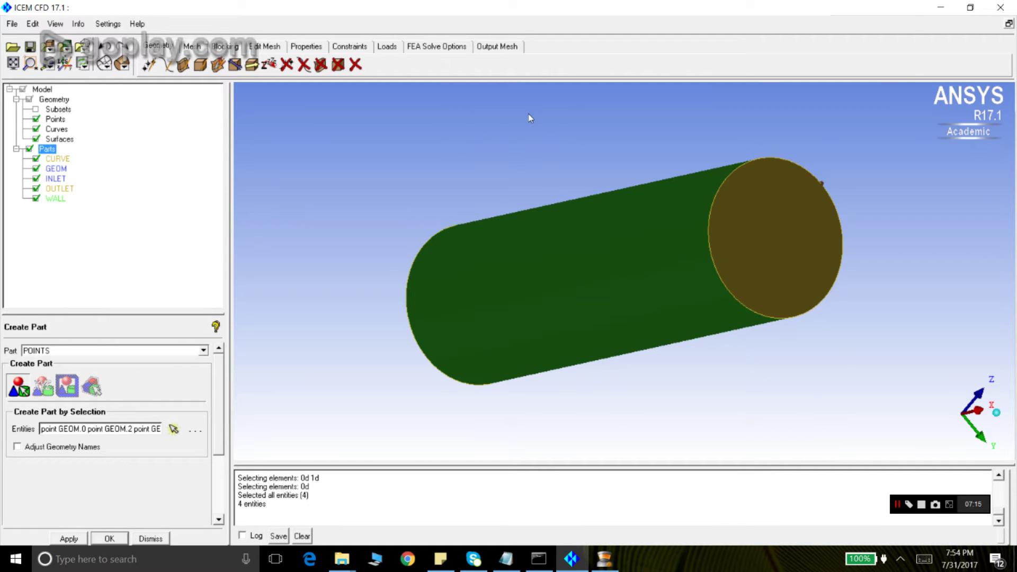
{"action": "left_click", "coordinate": [69, 539]}
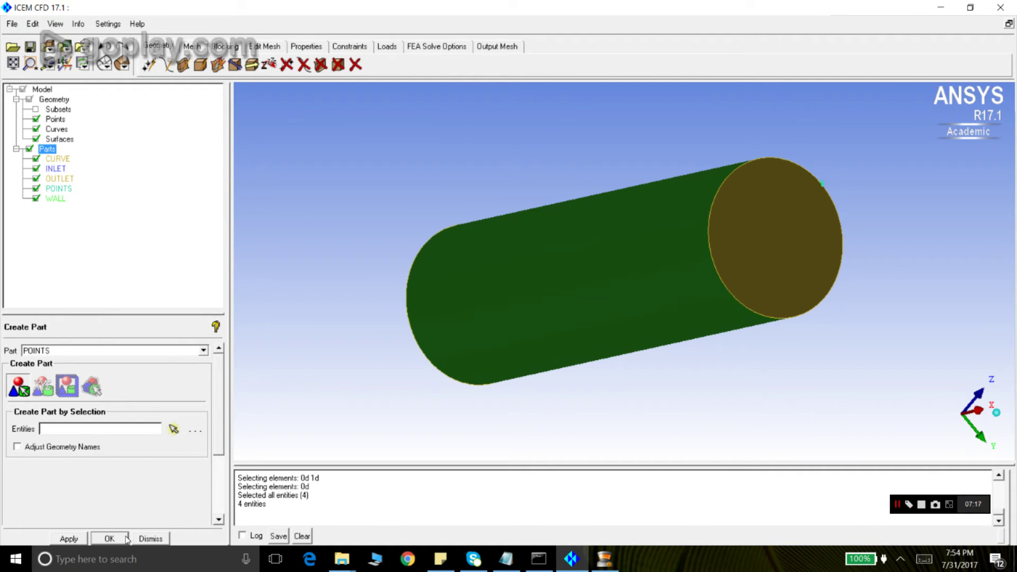
{"action": "left_click", "coordinate": [151, 539]}
Inspect the cylinder's named parts from several sides and display the information of the WALL part.
{"action": "left_click_drag", "start_coordinate": [399, 320], "coordinate": [554, 269]}
{"action": "left_click_drag", "start_coordinate": [636, 265], "coordinate": [594, 247]}
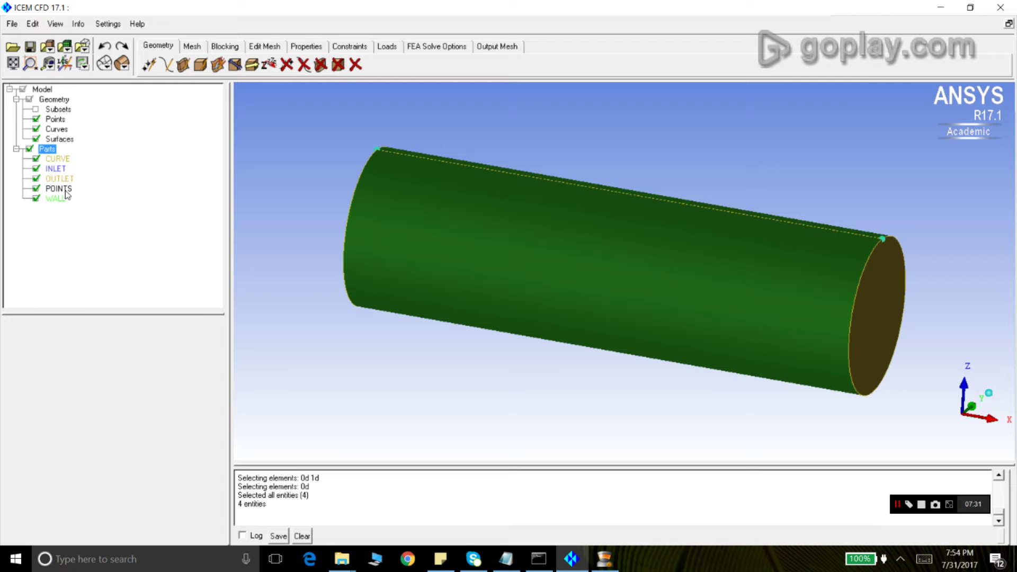
{"action": "left_click_drag", "start_coordinate": [461, 220], "coordinate": [582, 233]}
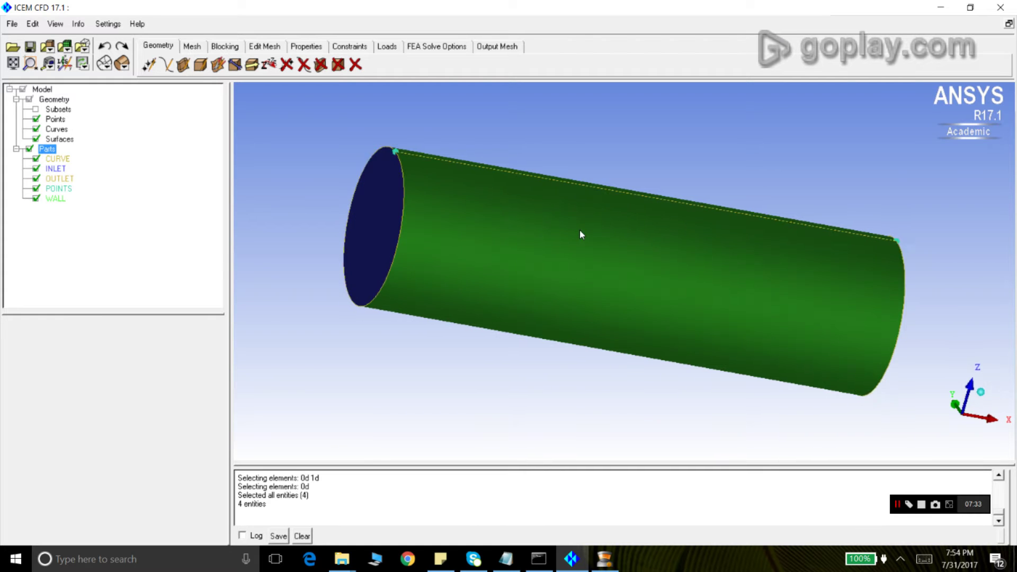
{"action": "left_click_drag", "start_coordinate": [675, 255], "coordinate": [538, 256]}
{"action": "left_click_drag", "start_coordinate": [936, 262], "coordinate": [938, 307]}
{"action": "left_click_drag", "start_coordinate": [486, 263], "coordinate": [439, 277]}
{"action": "right_click", "coordinate": [60, 199]}
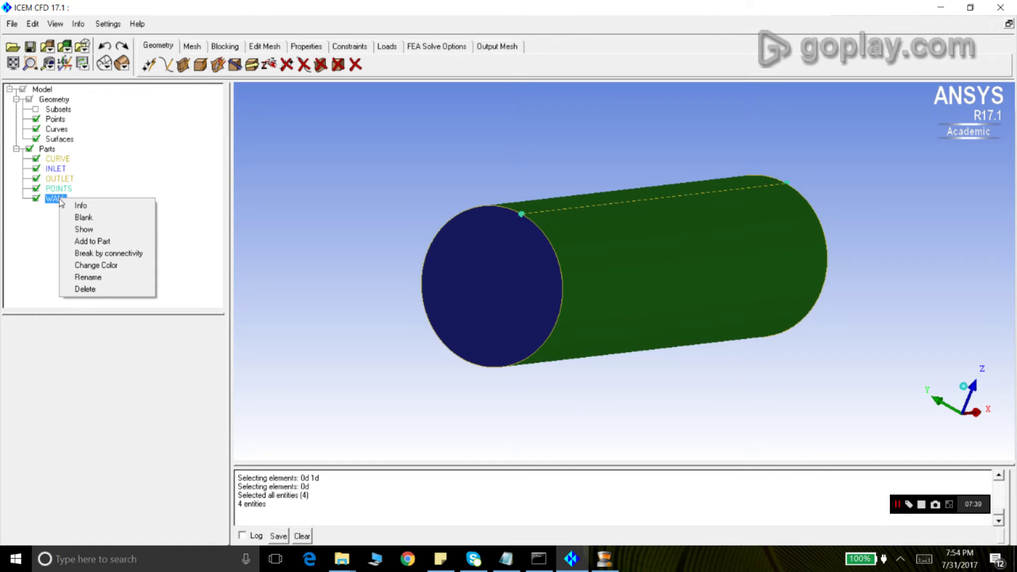
{"action": "left_click", "coordinate": [81, 205]}
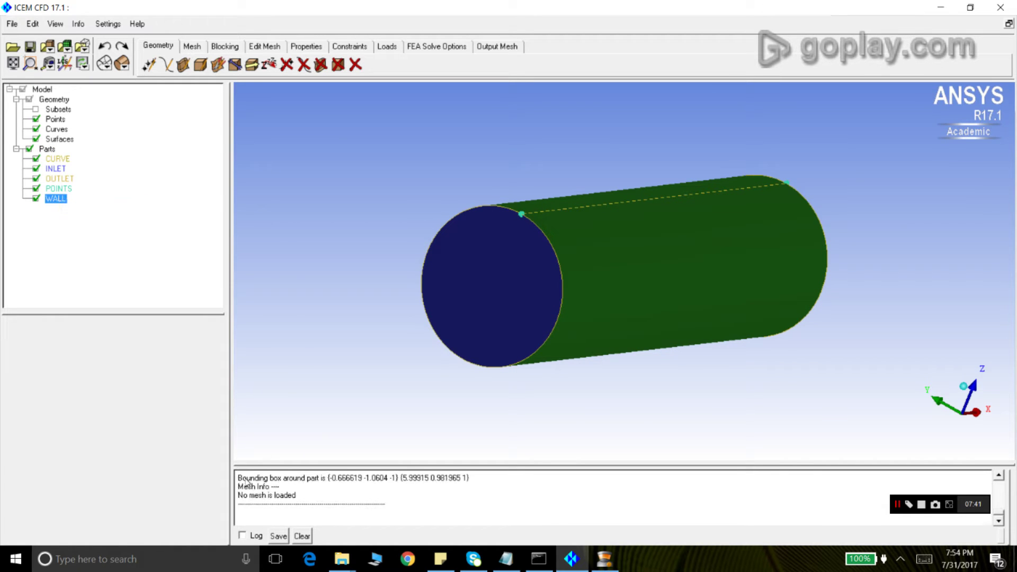
Change the colour of the WALL part to bright yellow and check it on the cylinder.
{"action": "right_click", "coordinate": [61, 202]}
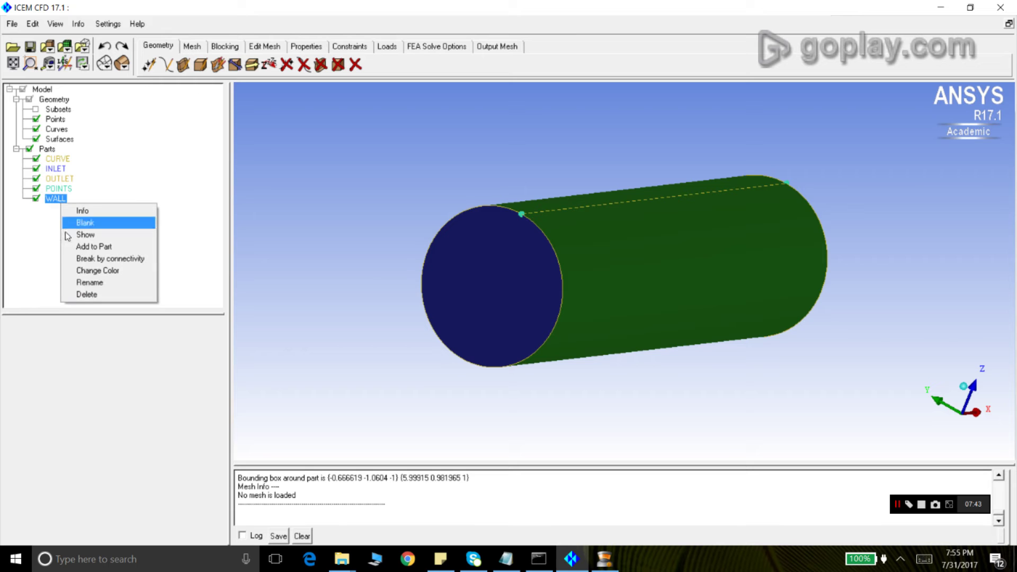
{"action": "left_click", "coordinate": [95, 271]}
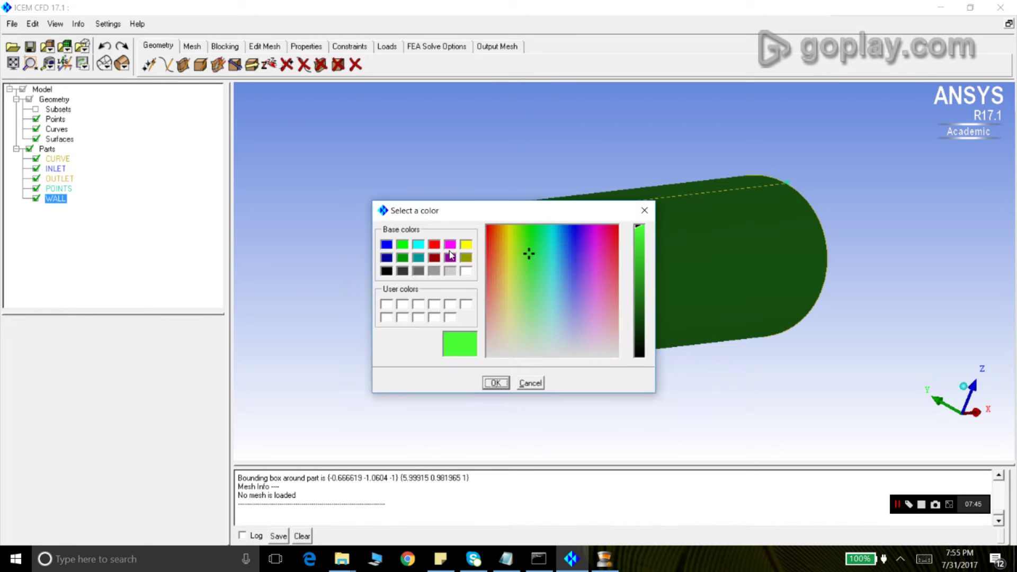
{"action": "left_click", "coordinate": [465, 246]}
{"action": "left_click", "coordinate": [490, 385]}
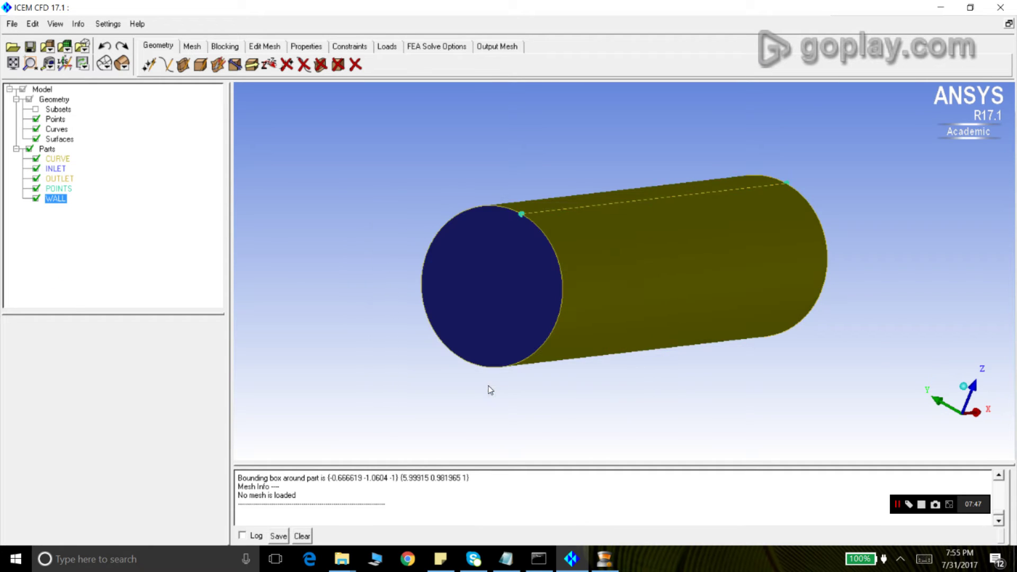
{"action": "left_click_drag", "start_coordinate": [663, 266], "coordinate": [276, 245]}
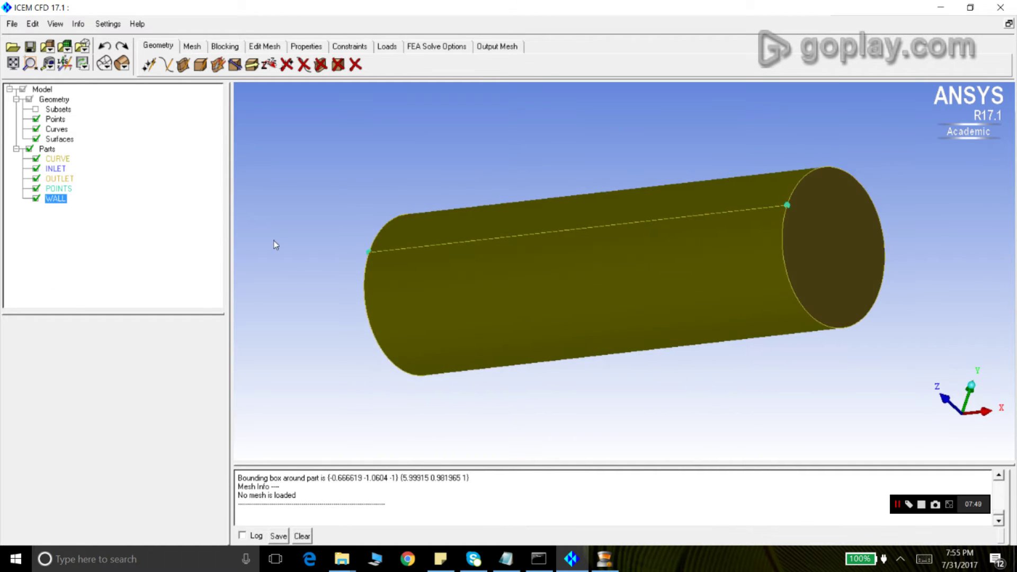
{"action": "right_click", "coordinate": [49, 200]}
{"action": "left_click", "coordinate": [87, 281]}
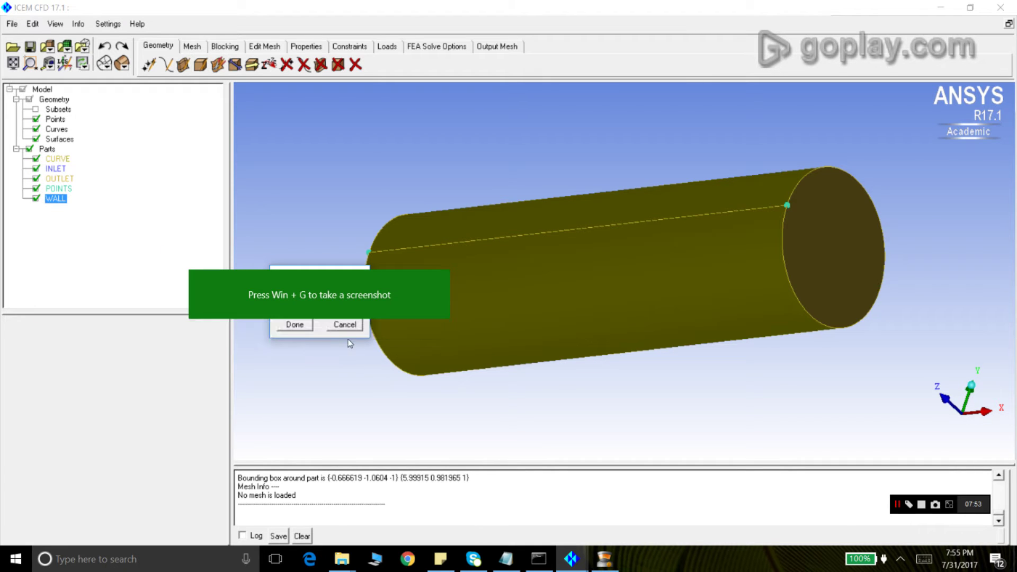
{"action": "left_click", "coordinate": [442, 280]}
{"action": "left_click", "coordinate": [354, 325]}
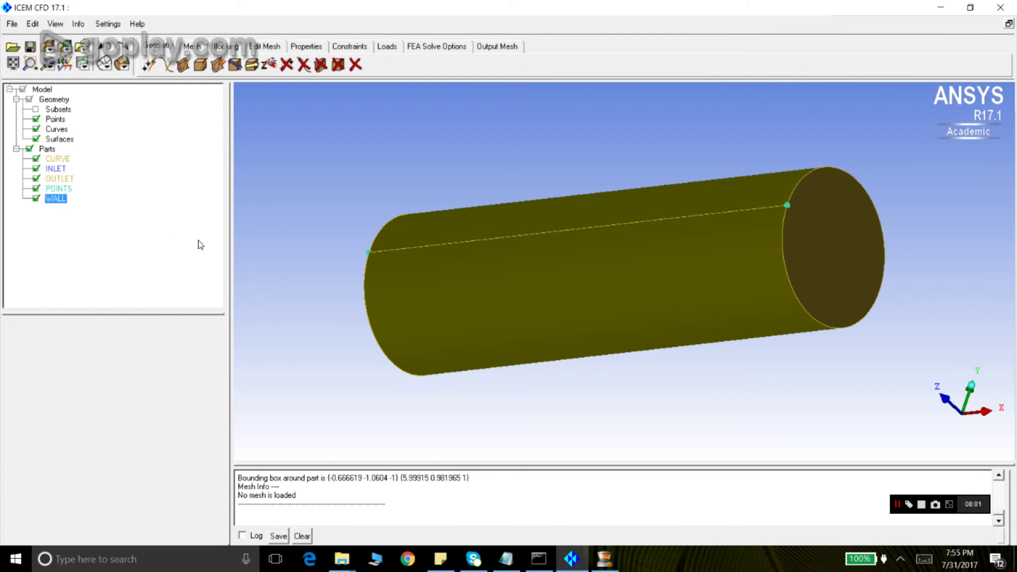
{"action": "left_click_drag", "start_coordinate": [380, 216], "coordinate": [659, 275]}
{"action": "left_click_drag", "start_coordinate": [804, 222], "coordinate": [729, 249]}
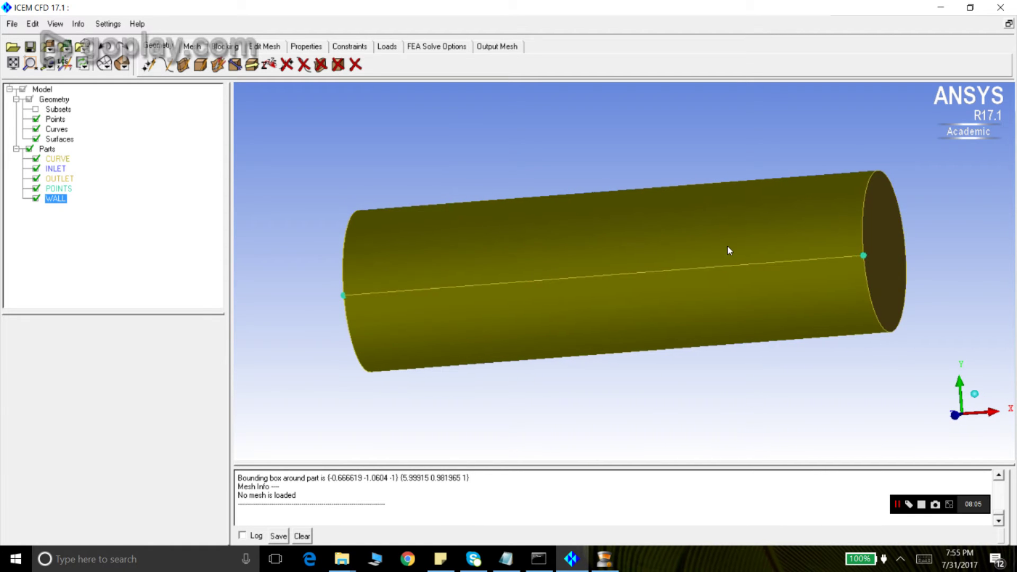
{"action": "left_click_drag", "start_coordinate": [864, 236], "coordinate": [795, 263]}
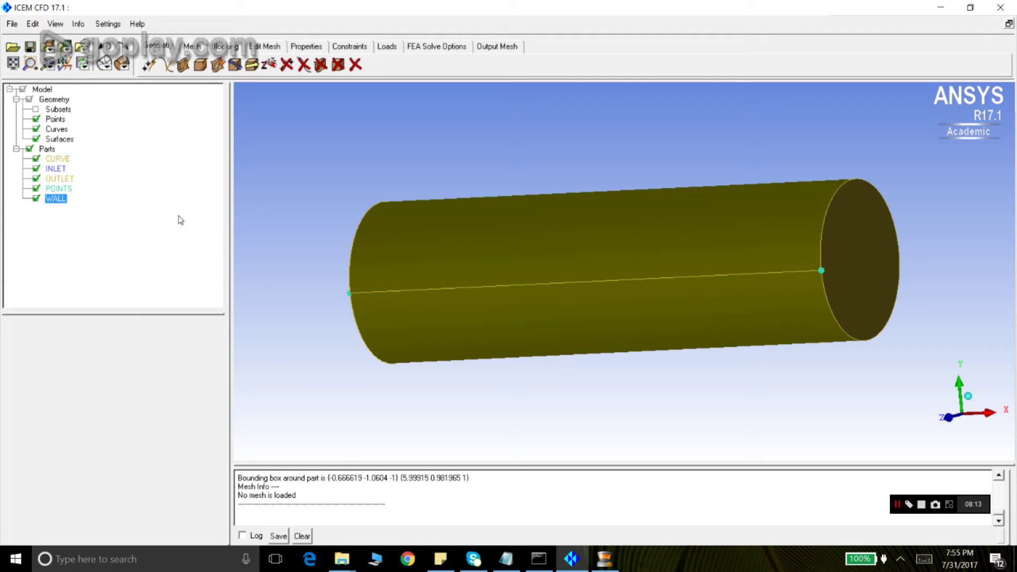
Initialize a 3D Bounding Box block around the whole geometry in a part named FLUID and close the block creation settings.
{"action": "left_click", "coordinate": [227, 49]}
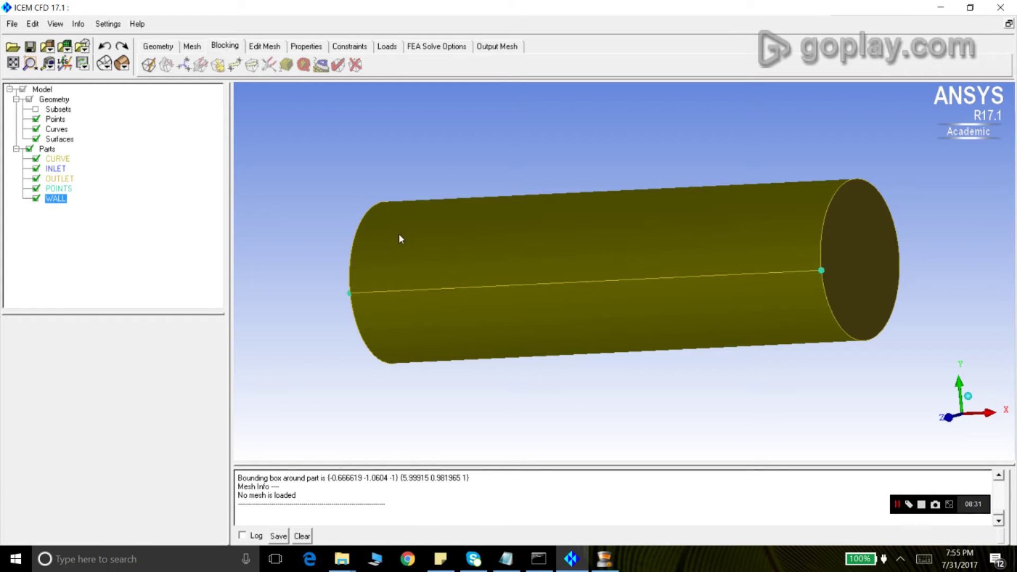
{"action": "left_click_drag", "start_coordinate": [867, 243], "coordinate": [697, 263]}
{"action": "left_click_drag", "start_coordinate": [424, 243], "coordinate": [591, 283]}
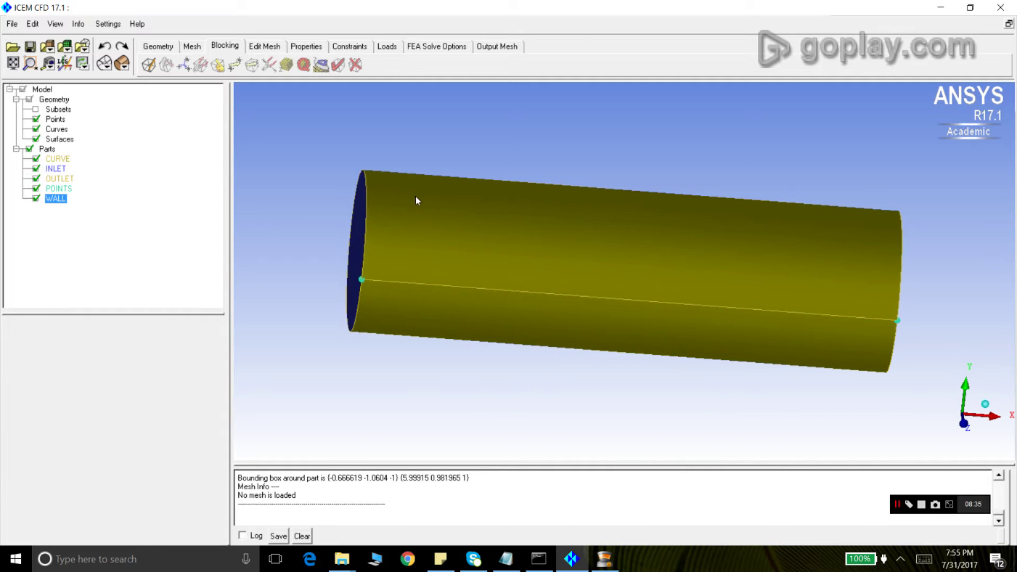
{"action": "left_click_drag", "start_coordinate": [417, 199], "coordinate": [438, 274]}
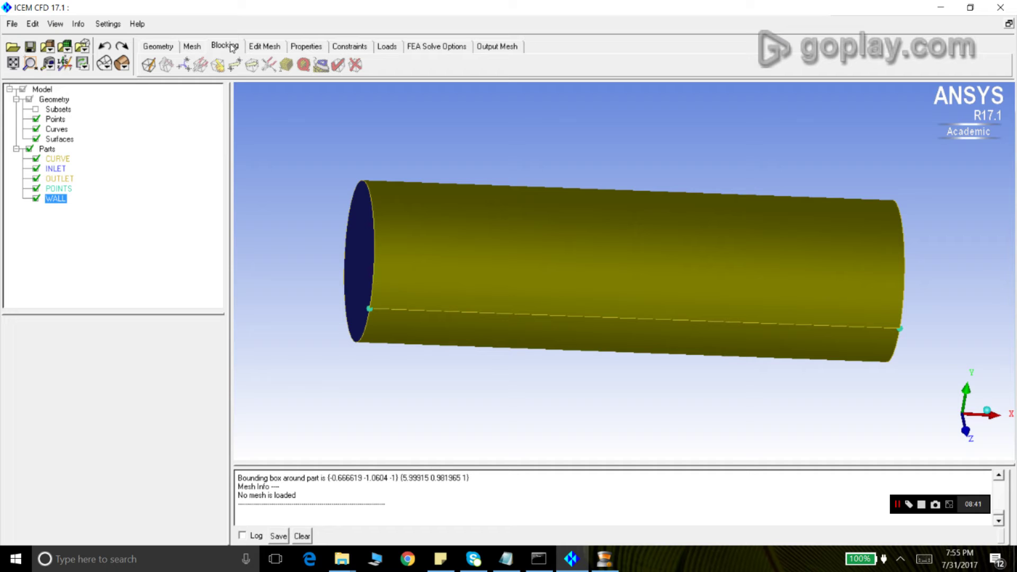
{"action": "left_click", "coordinate": [146, 67]}
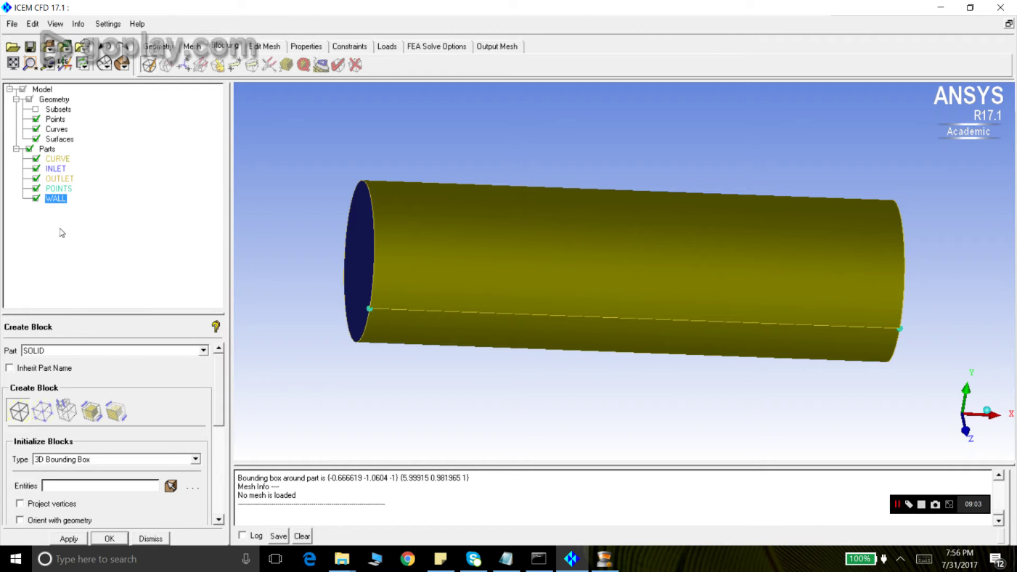
{"action": "double_click", "coordinate": [76, 352]}
{"action": "type", "text": "FLUID"}
{"action": "left_click_drag", "start_coordinate": [218, 371], "coordinate": [225, 401]}
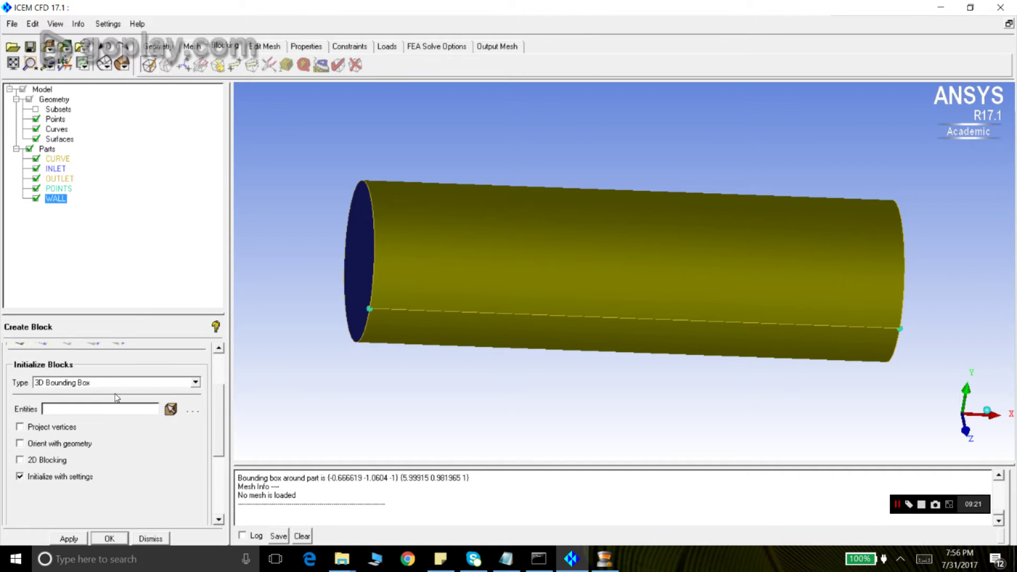
{"action": "left_click", "coordinate": [196, 385]}
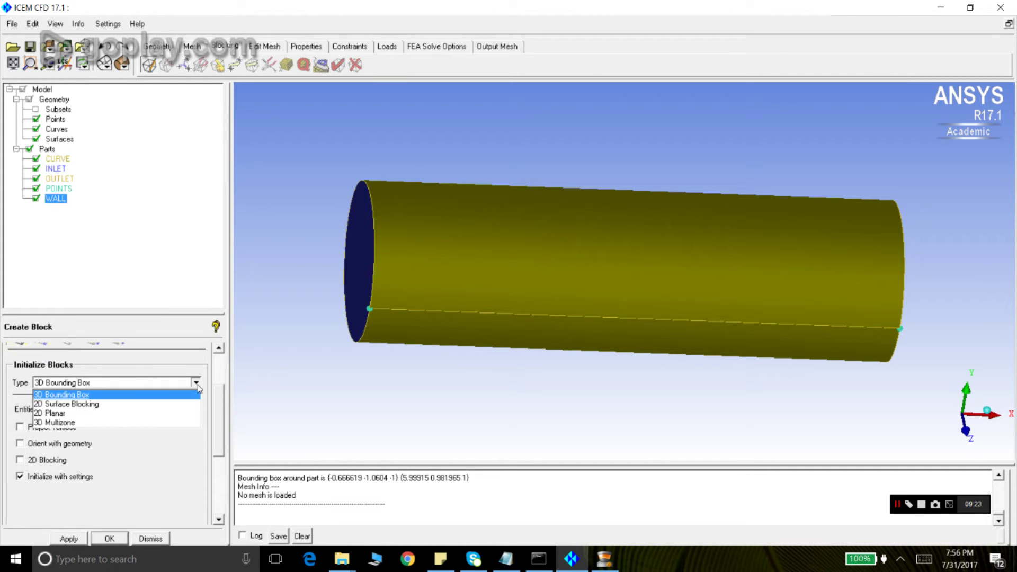
{"action": "left_click", "coordinate": [197, 387]}
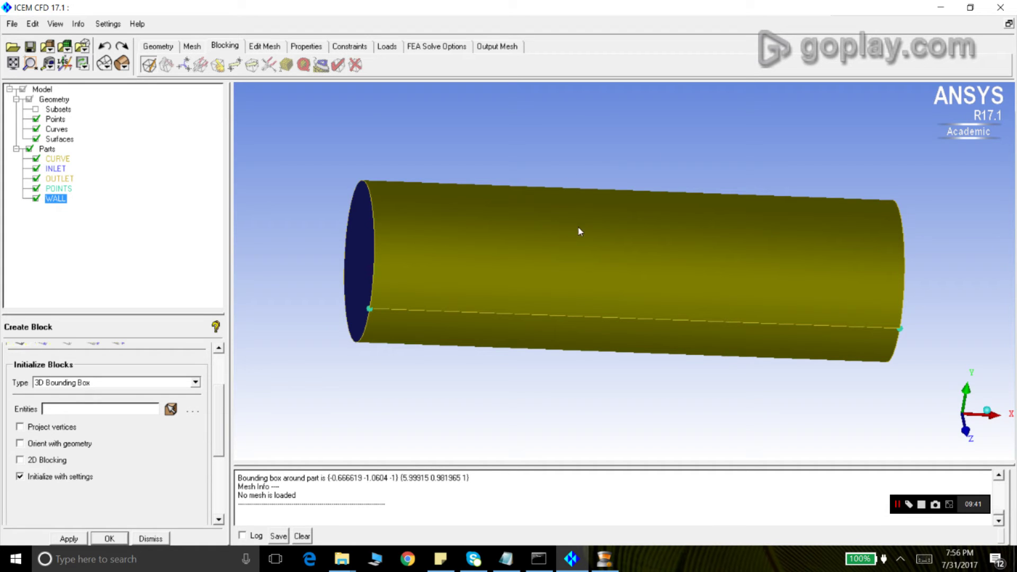
{"action": "left_click", "coordinate": [79, 541]}
{"action": "left_click", "coordinate": [151, 540]}
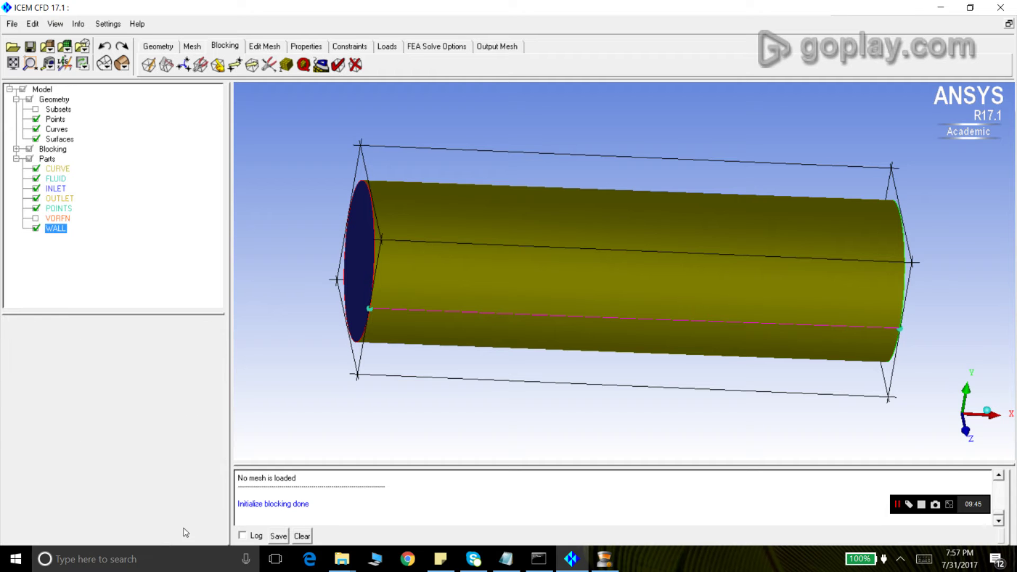
Examine the block around the cylinder by listing the blocking entities and briefly displaying the block's faces.
{"action": "left_click_drag", "start_coordinate": [411, 182], "coordinate": [459, 223]}
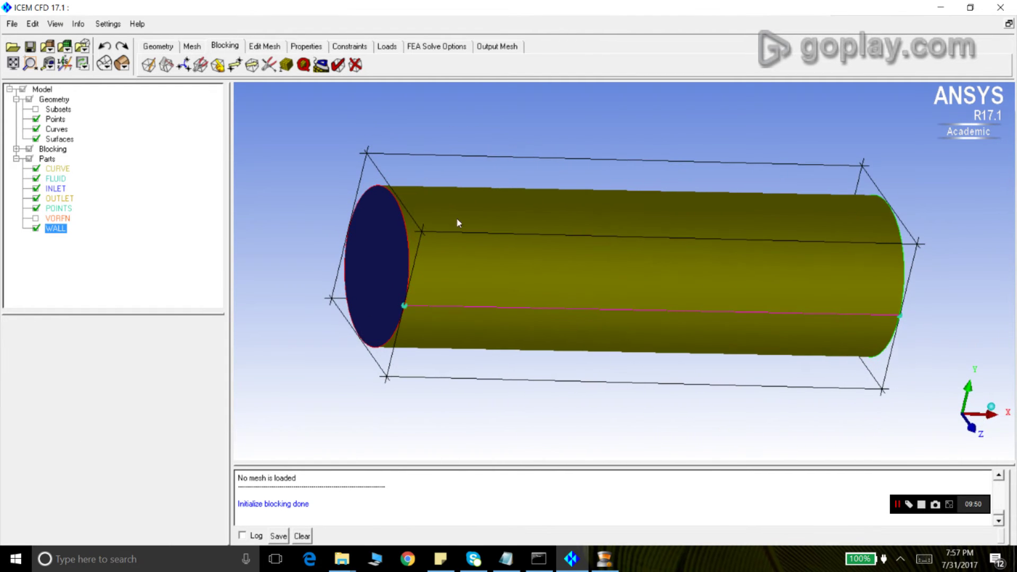
{"action": "left_click", "coordinate": [17, 149]}
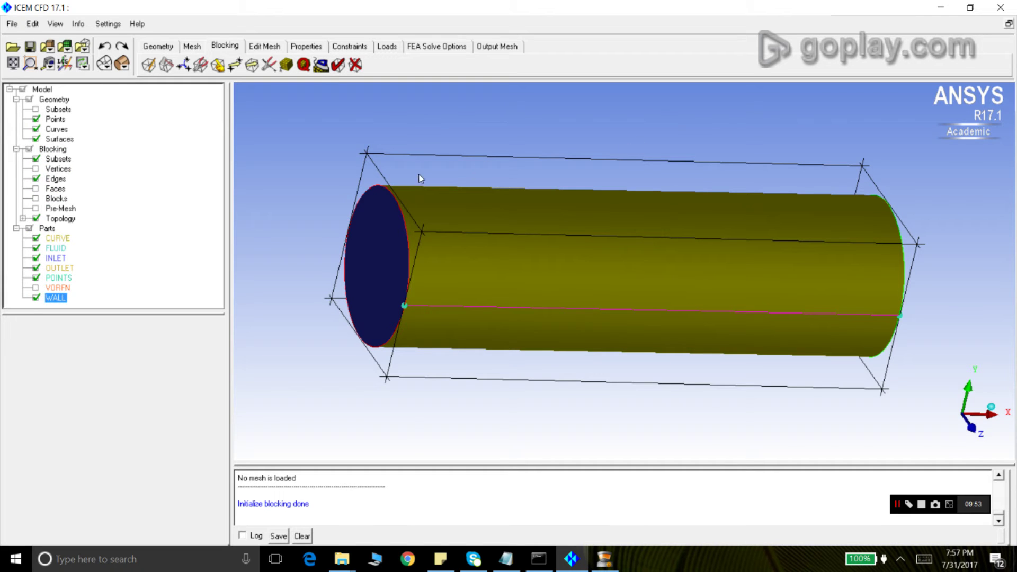
{"action": "left_click", "coordinate": [35, 189]}
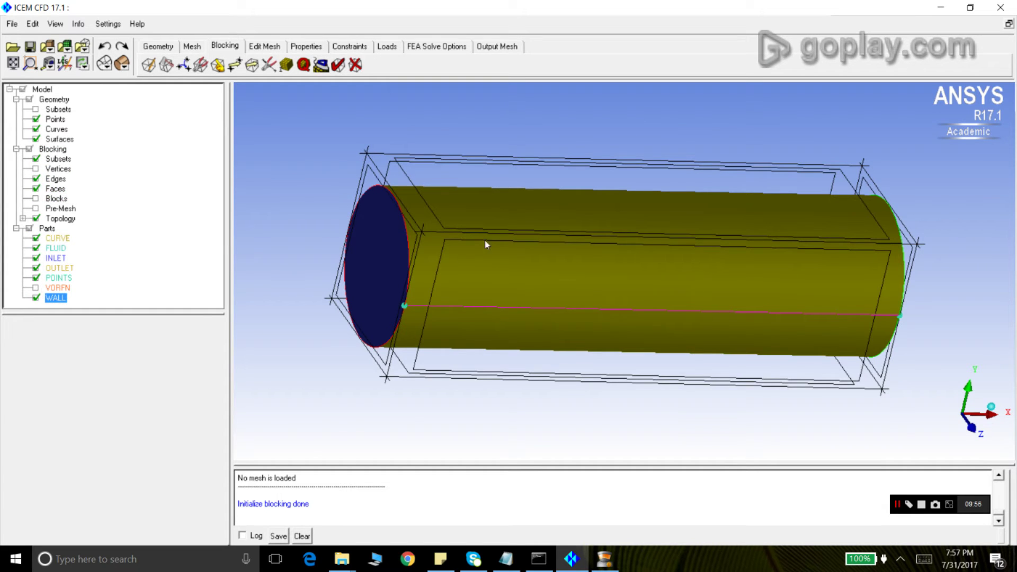
{"action": "left_click", "coordinate": [34, 189]}
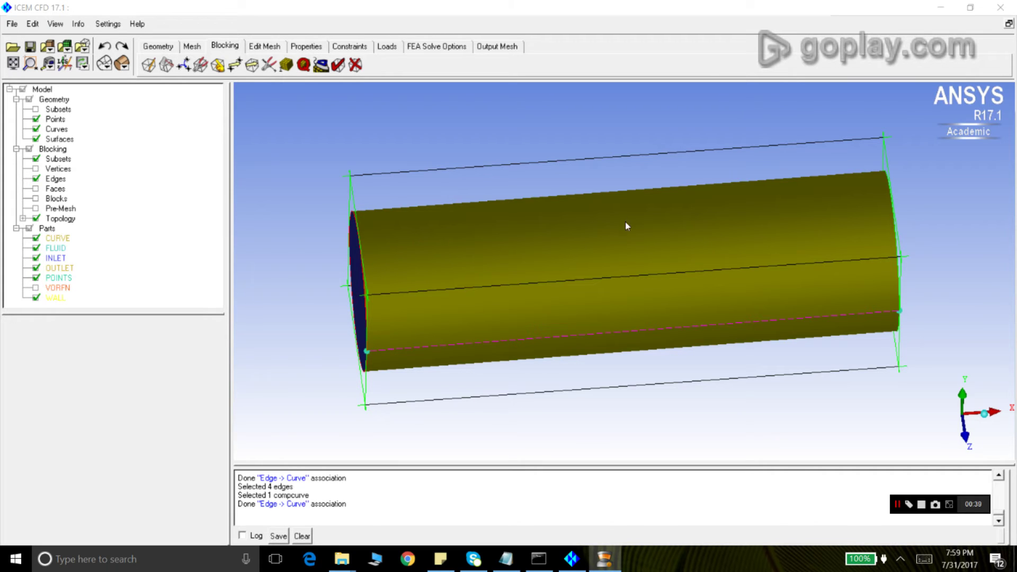
Associate the four block edges at the inlet end with the inlet's circular curve.
{"action": "left_click", "coordinate": [218, 65]}
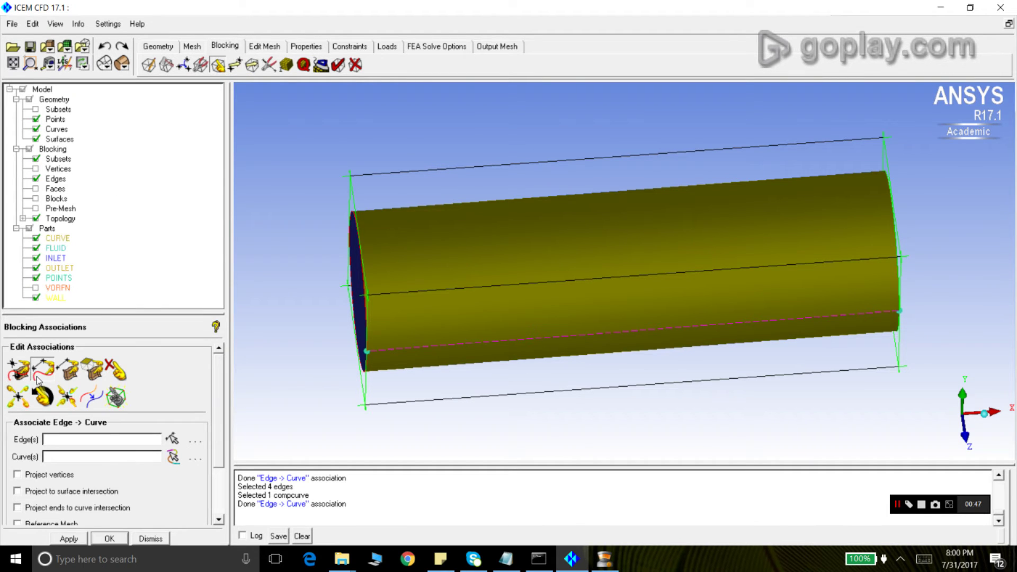
{"action": "left_click", "coordinate": [171, 450]}
{"action": "left_click", "coordinate": [170, 444]}
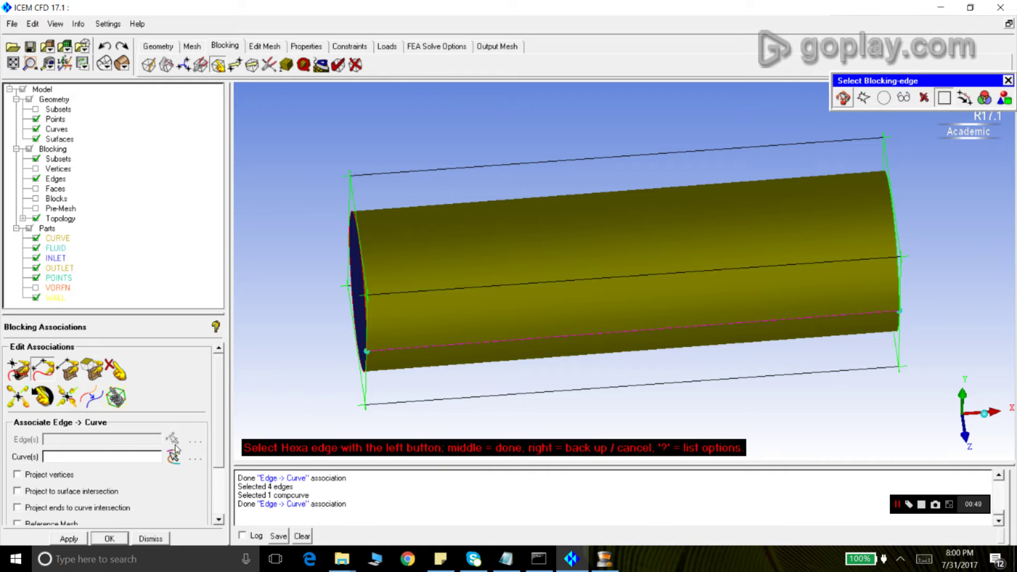
{"action": "left_click", "coordinate": [352, 187]}
{"action": "left_click", "coordinate": [363, 375]}
{"action": "left_click", "coordinate": [359, 377]}
{"action": "left_click", "coordinate": [346, 204]}
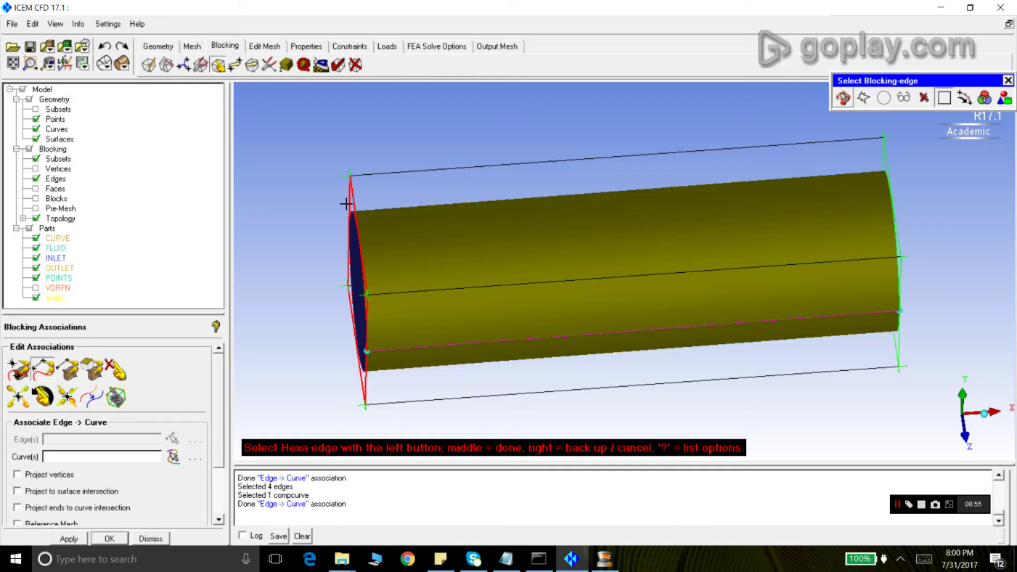
{"action": "middle_click", "coordinate": [316, 188]}
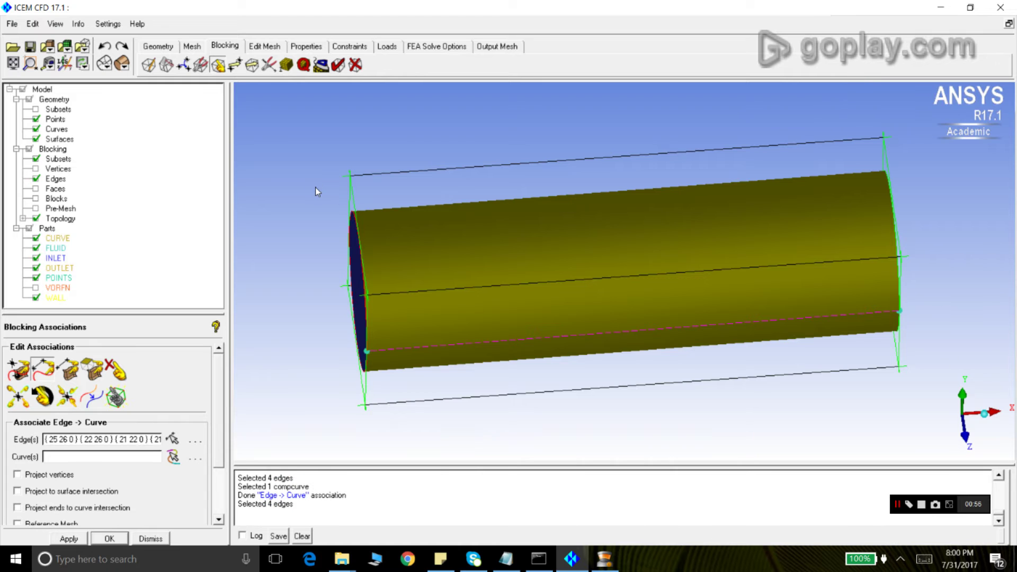
{"action": "left_click", "coordinate": [174, 457]}
{"action": "left_click", "coordinate": [359, 372]}
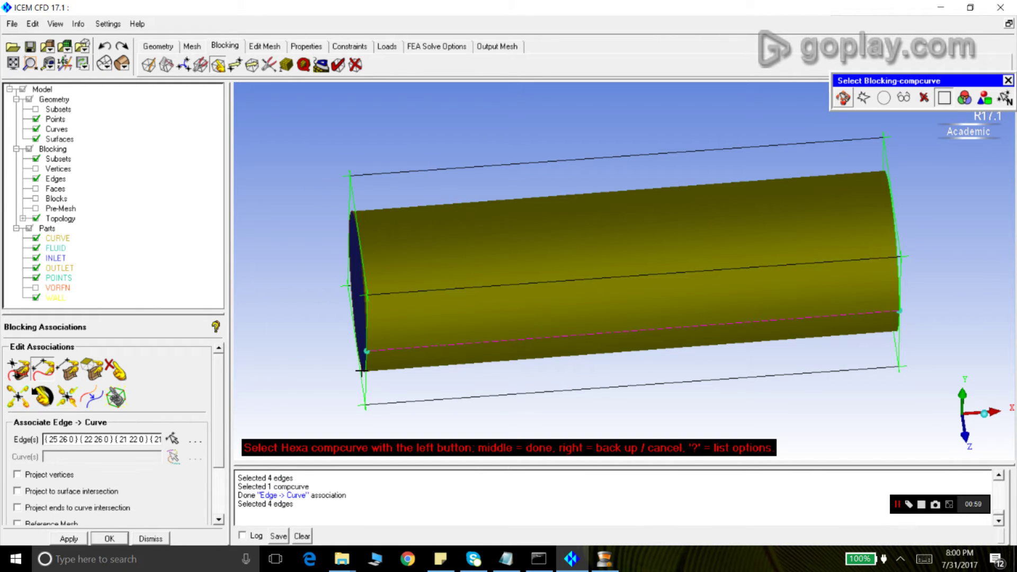
{"action": "middle_click", "coordinate": [326, 233]}
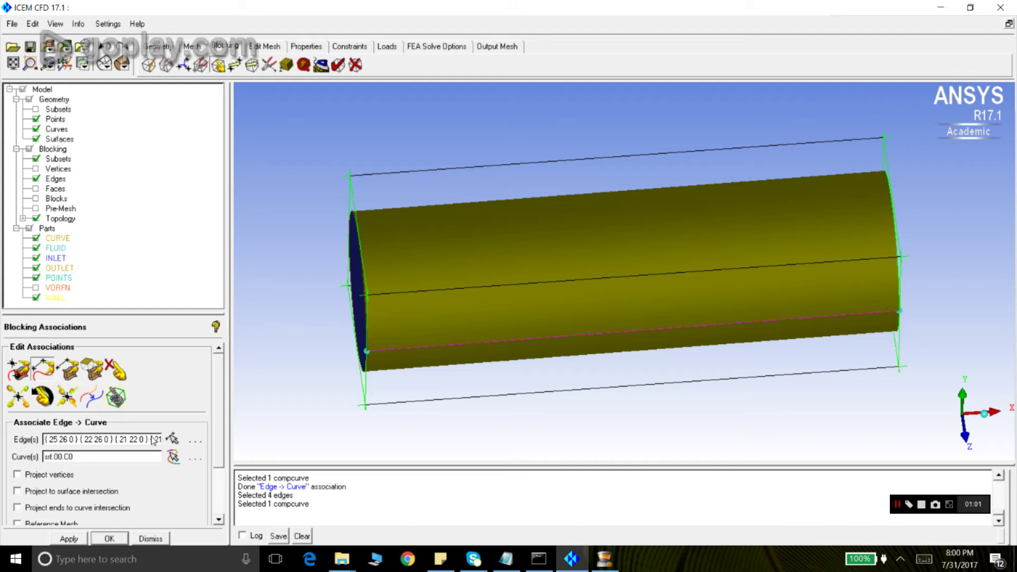
{"action": "left_click", "coordinate": [69, 539]}
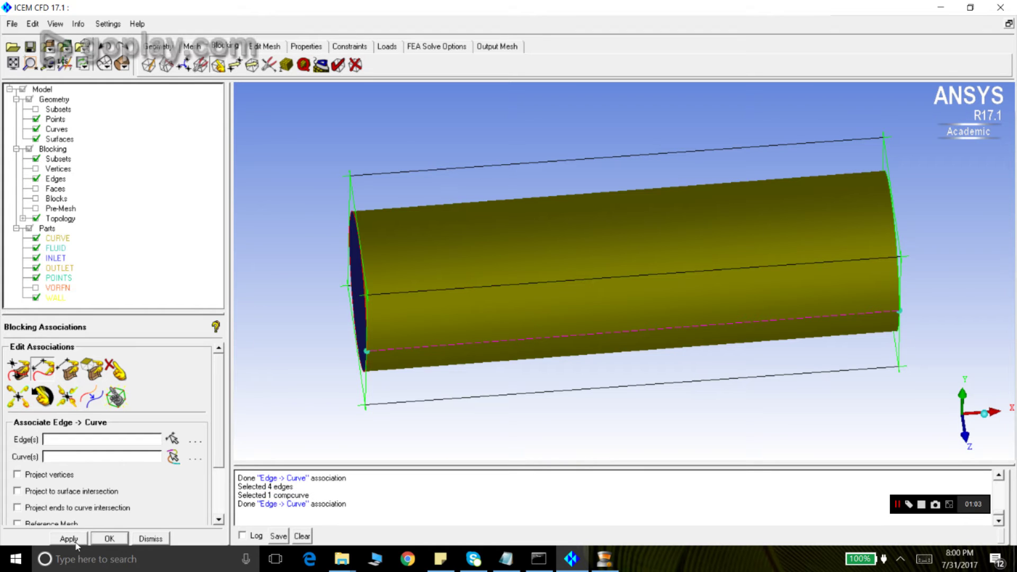
Associate the four block edges at the outlet end with the outlet's circular curve and close the association settings.
{"action": "left_click_drag", "start_coordinate": [666, 282], "coordinate": [687, 315]}
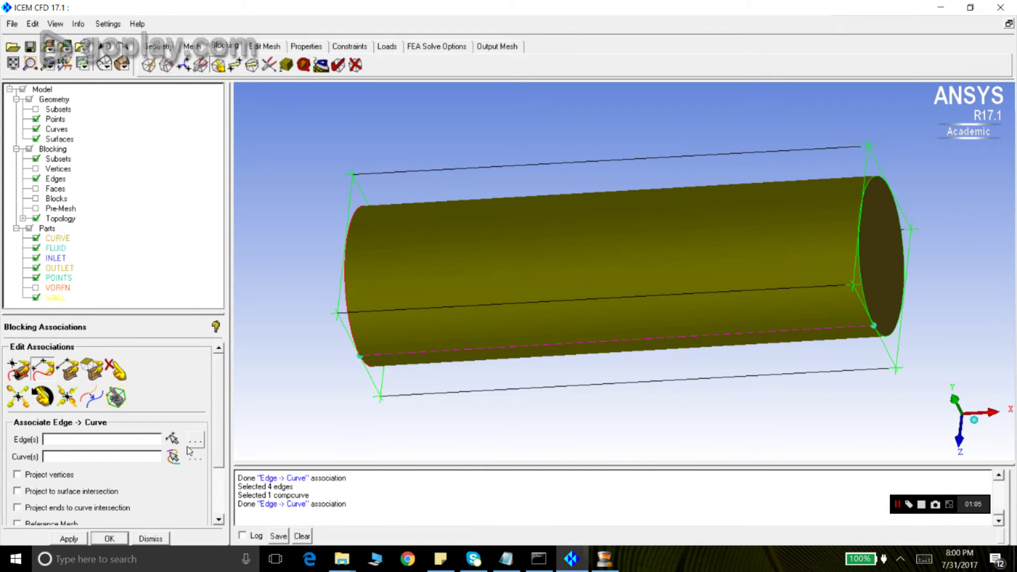
{"action": "left_click", "coordinate": [173, 439]}
{"action": "left_click", "coordinate": [857, 297]}
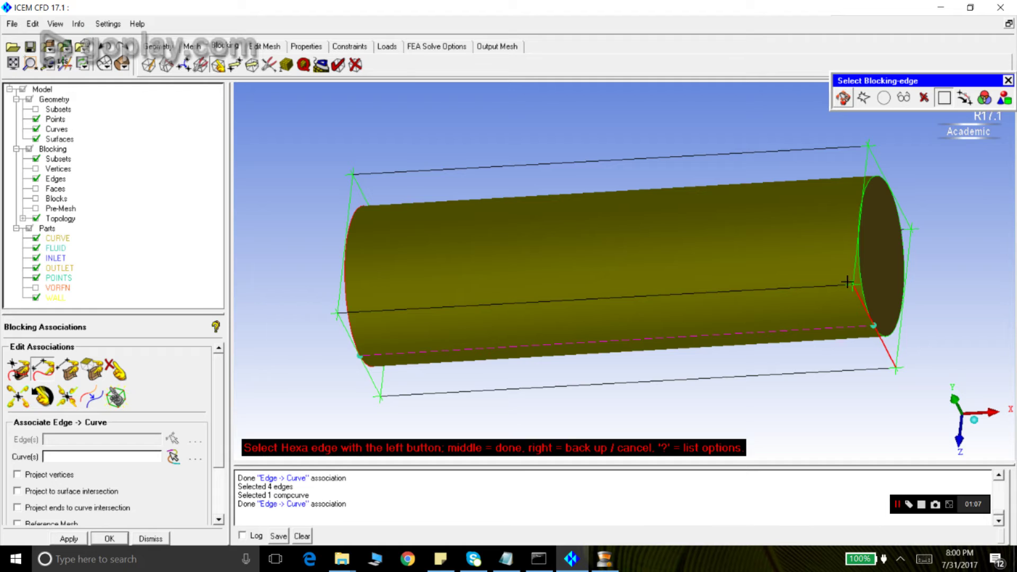
{"action": "left_click", "coordinate": [855, 259]}
{"action": "left_click", "coordinate": [885, 164]}
{"action": "left_click", "coordinate": [908, 271]}
{"action": "middle_click", "coordinate": [958, 276]}
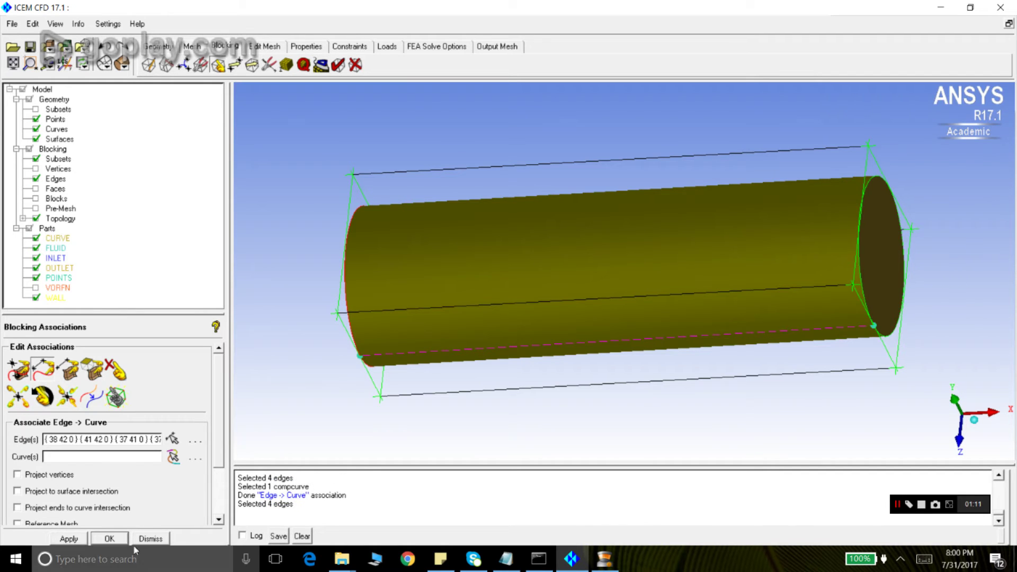
{"action": "left_click", "coordinate": [175, 459]}
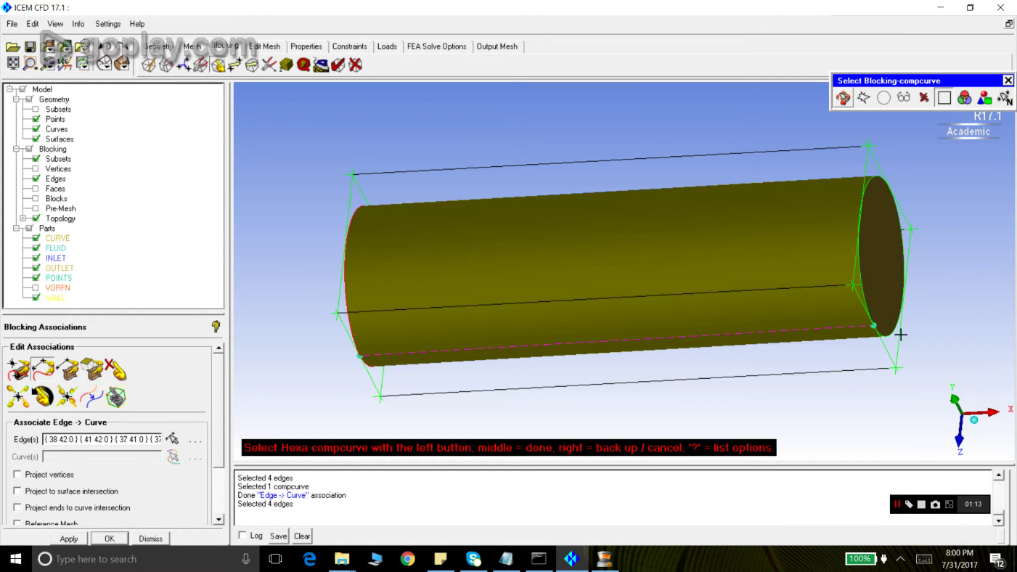
{"action": "middle_click", "coordinate": [925, 285]}
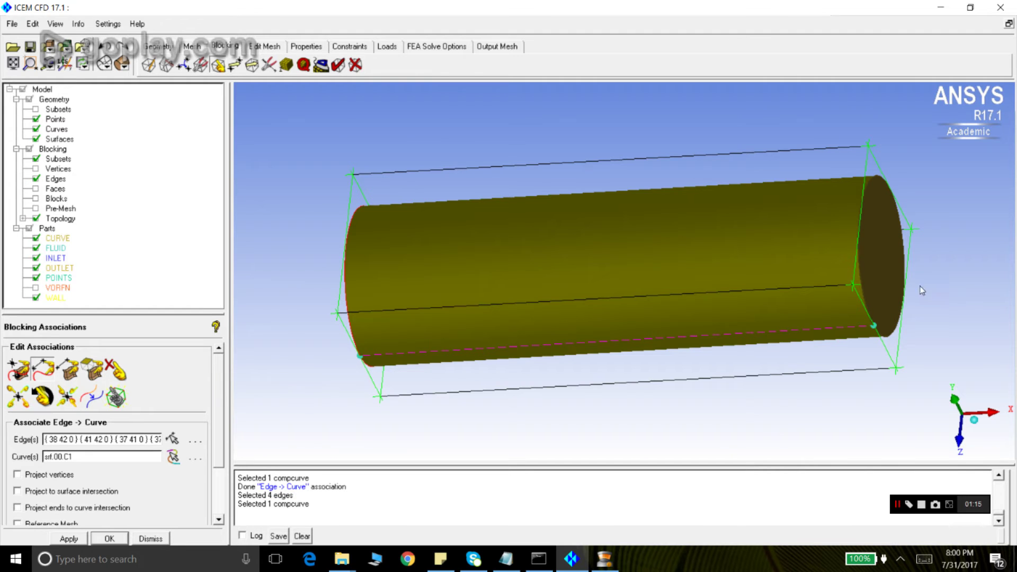
{"action": "left_click", "coordinate": [67, 539]}
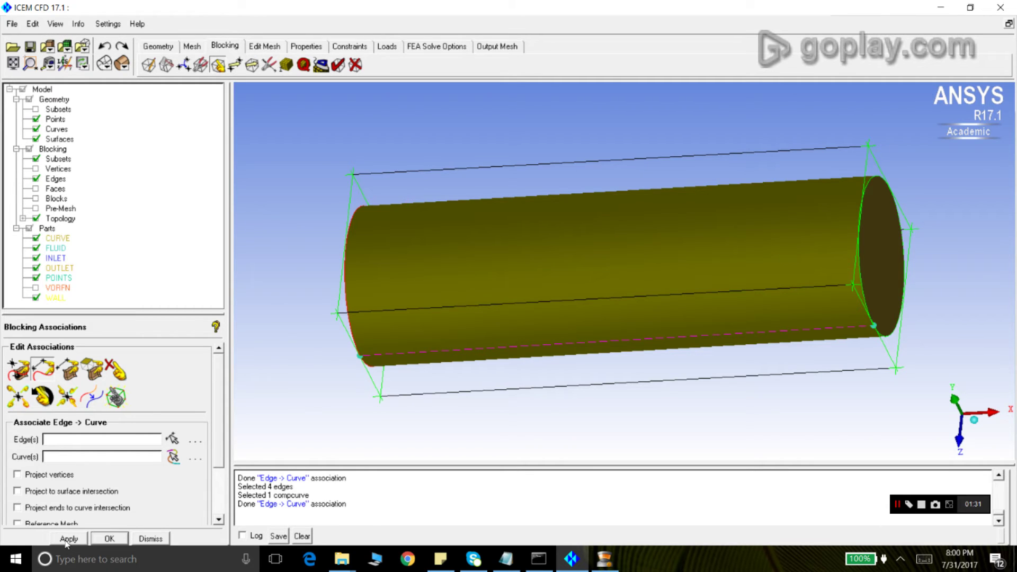
{"action": "left_click", "coordinate": [151, 539]}
Display the block's vertices with their projection type and check them around the ends of the cylinder.
{"action": "left_click_drag", "start_coordinate": [402, 381], "coordinate": [539, 281]}
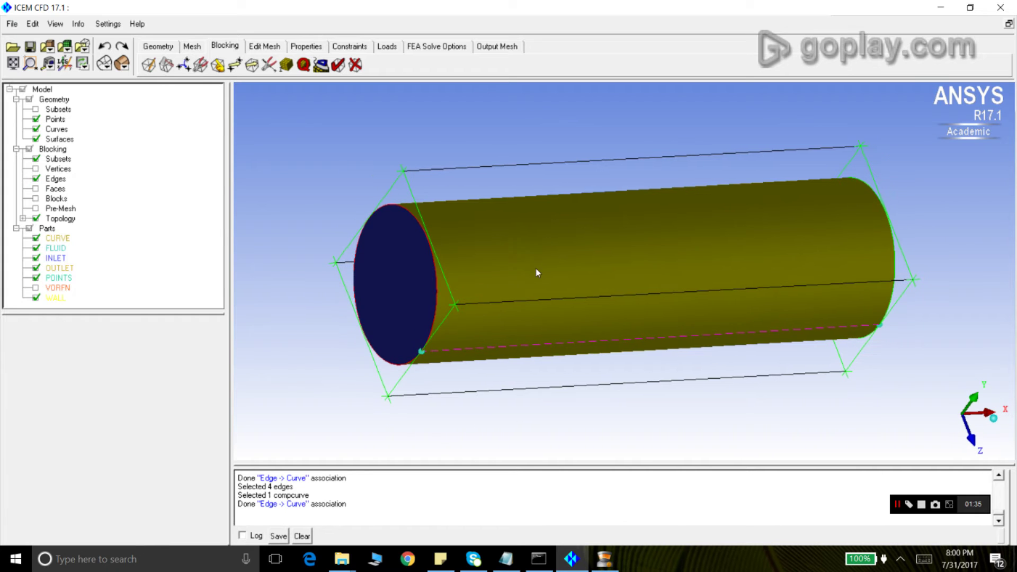
{"action": "left_click_drag", "start_coordinate": [610, 291], "coordinate": [777, 192]}
{"action": "left_click_drag", "start_coordinate": [540, 349], "coordinate": [444, 275]}
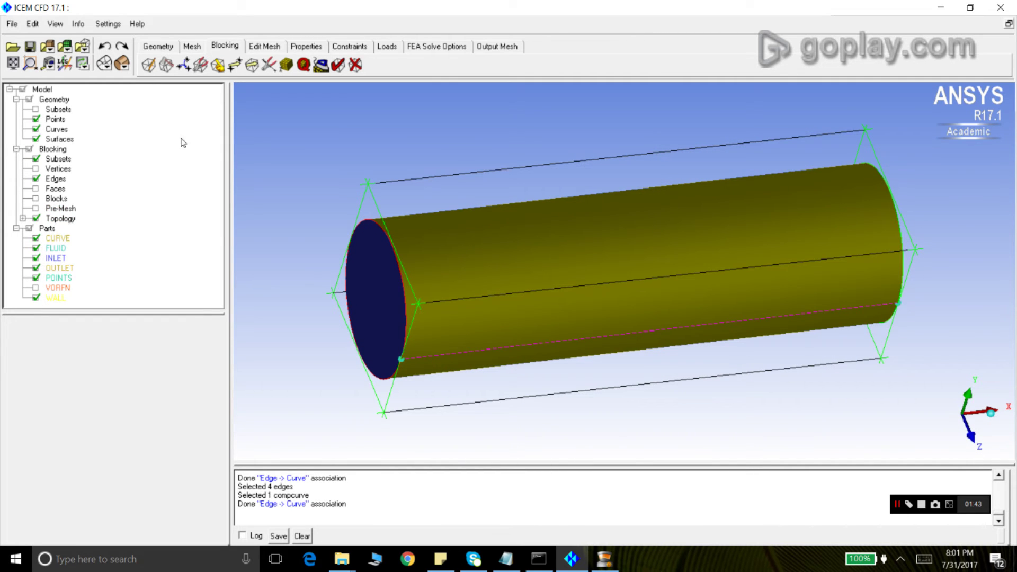
{"action": "left_click", "coordinate": [36, 168]}
{"action": "left_click_drag", "start_coordinate": [369, 226], "coordinate": [396, 213]}
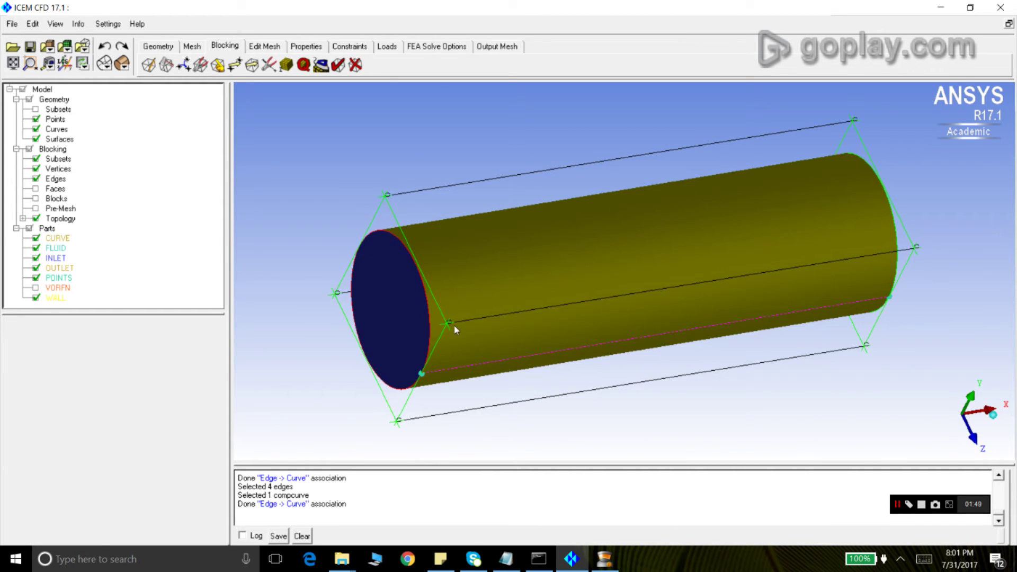
{"action": "right_click", "coordinate": [57, 169]}
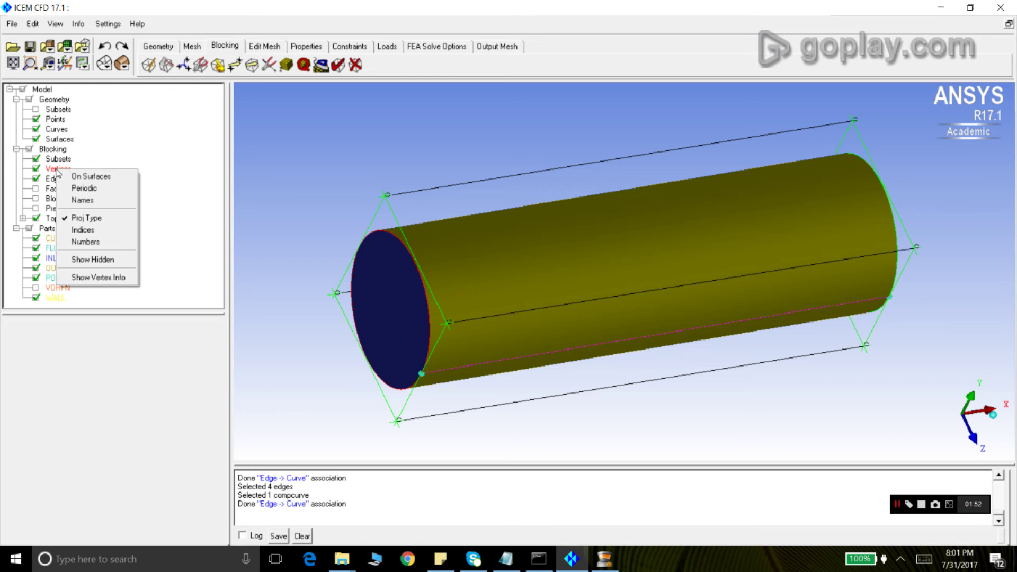
{"action": "left_click", "coordinate": [86, 220]}
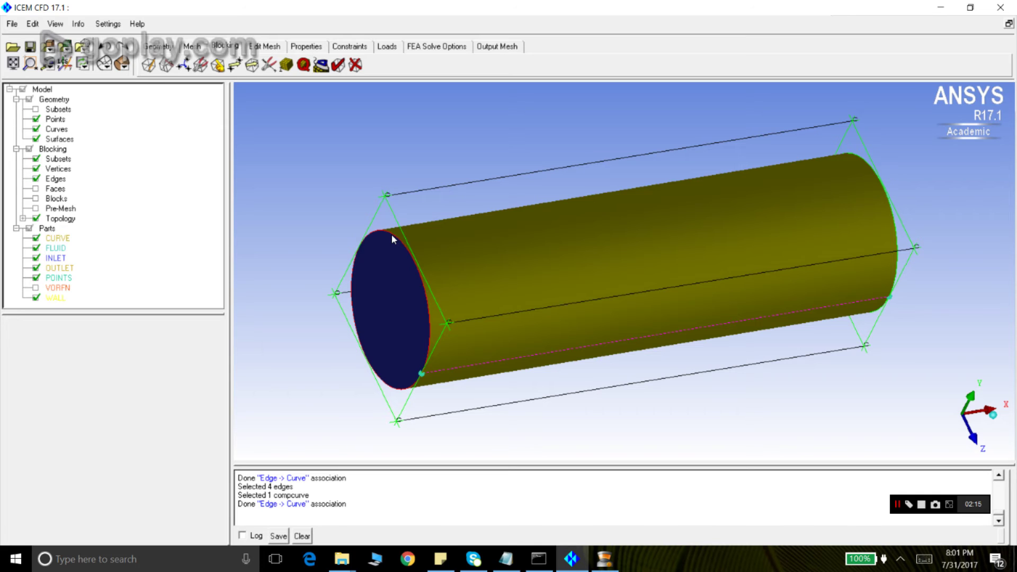
Snap project all visible block vertices onto the geometry, refresh the vertex display, and inspect the fitted block from both ends.
{"action": "left_click", "coordinate": [218, 64]}
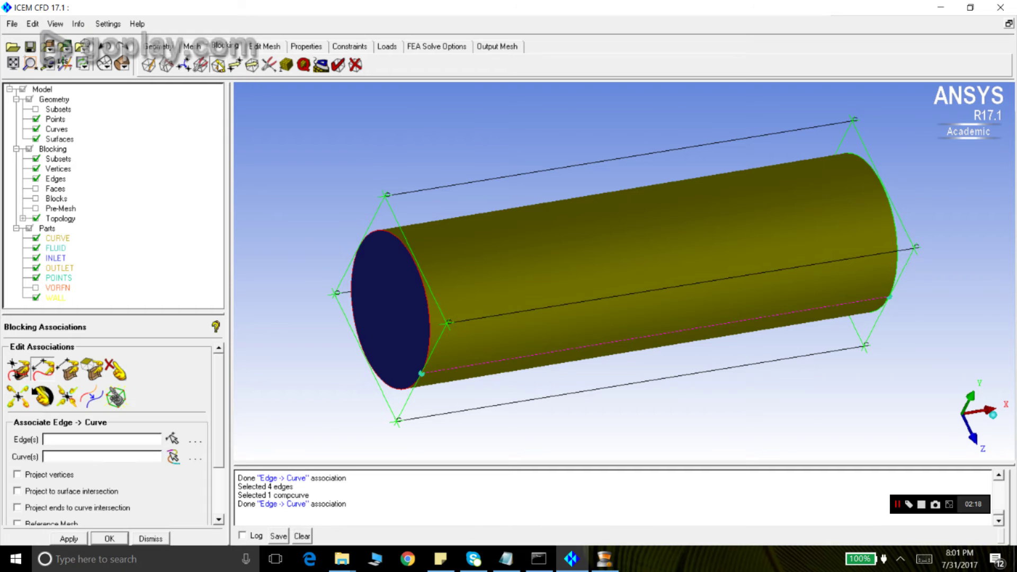
{"action": "left_click", "coordinate": [67, 397]}
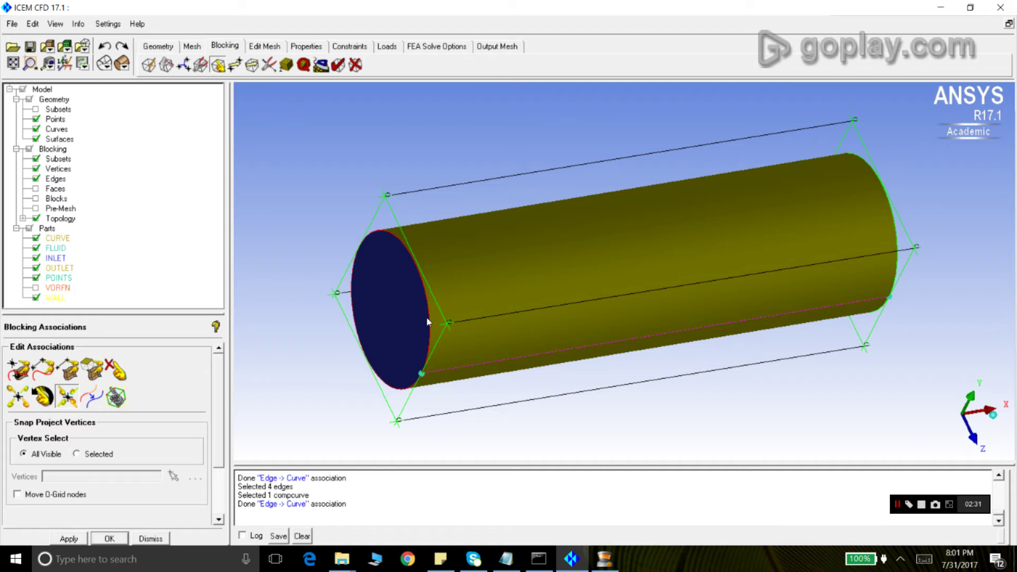
{"action": "left_click", "coordinate": [68, 539]}
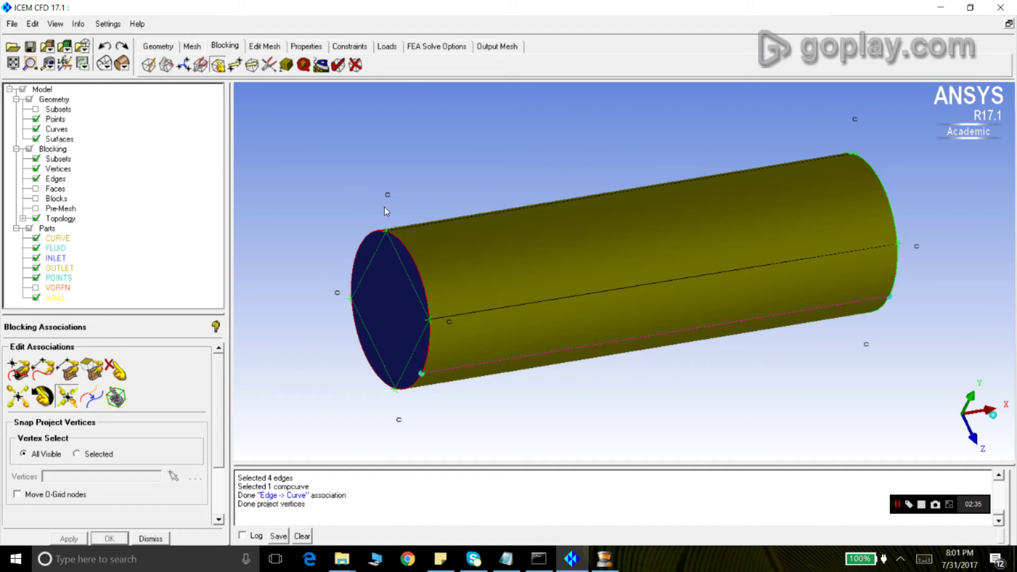
{"action": "left_click", "coordinate": [36, 168]}
{"action": "left_click", "coordinate": [36, 169]}
{"action": "left_click_drag", "start_coordinate": [362, 301], "coordinate": [823, 218]}
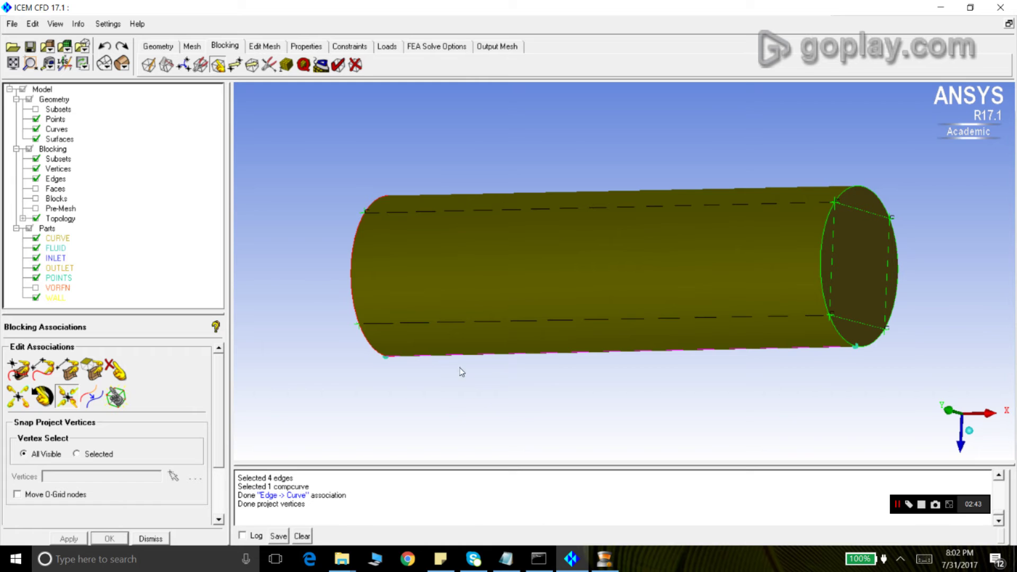
{"action": "left_click_drag", "start_coordinate": [460, 369], "coordinate": [490, 370]}
{"action": "left_click", "coordinate": [151, 538]}
{"action": "left_click_drag", "start_coordinate": [405, 282], "coordinate": [437, 241]}
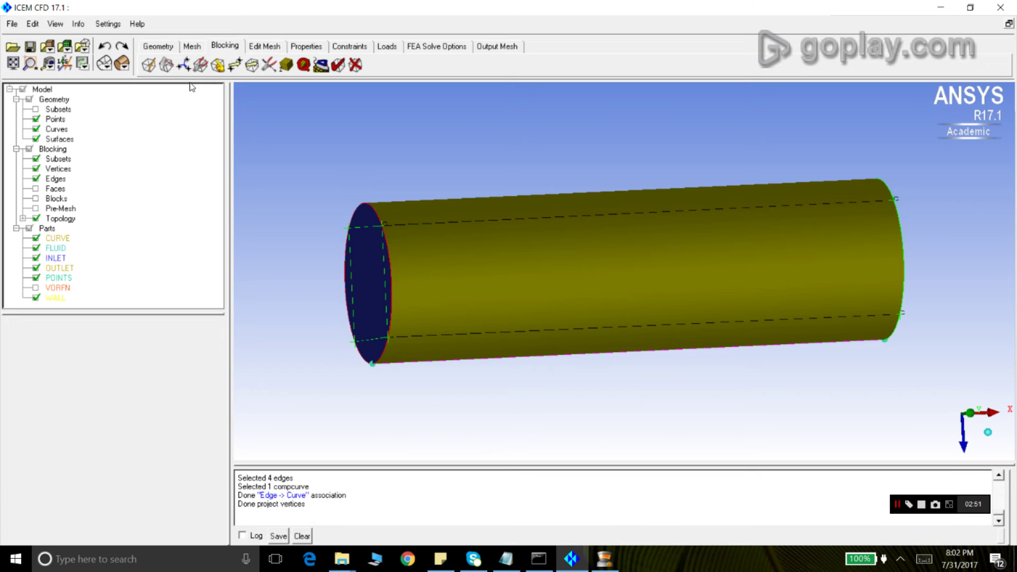
In the part mesh setup, set the maximum size to 5 for the INLET, OUTLET and WALL parts.
{"action": "left_click", "coordinate": [192, 46]}
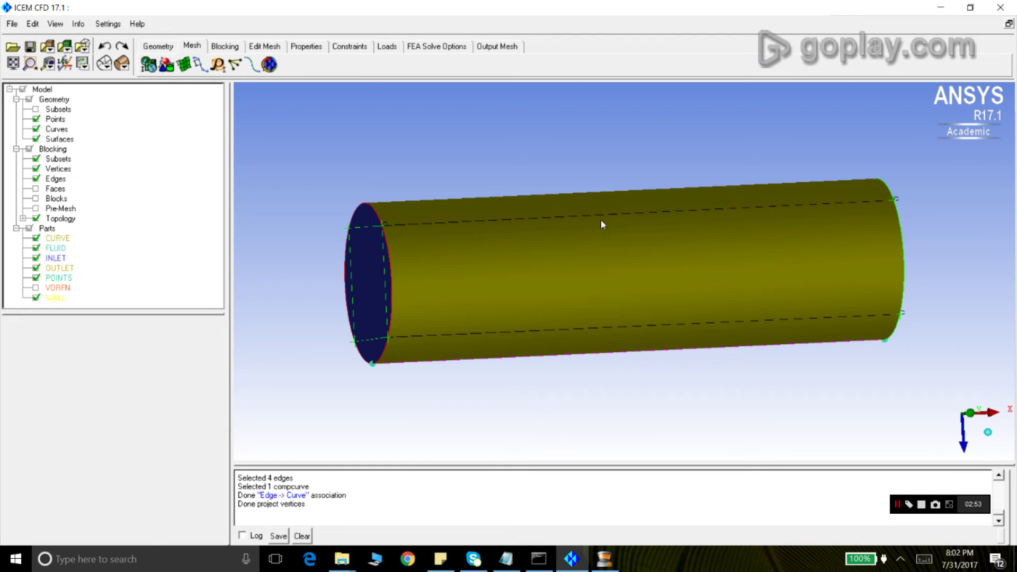
{"action": "left_click_drag", "start_coordinate": [431, 240], "coordinate": [419, 236]}
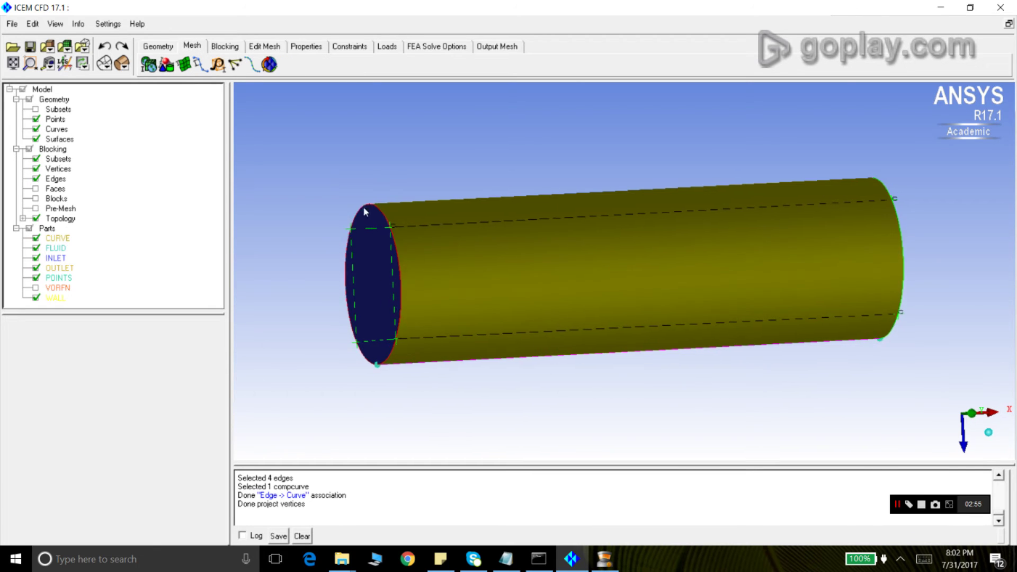
{"action": "left_click", "coordinate": [167, 68]}
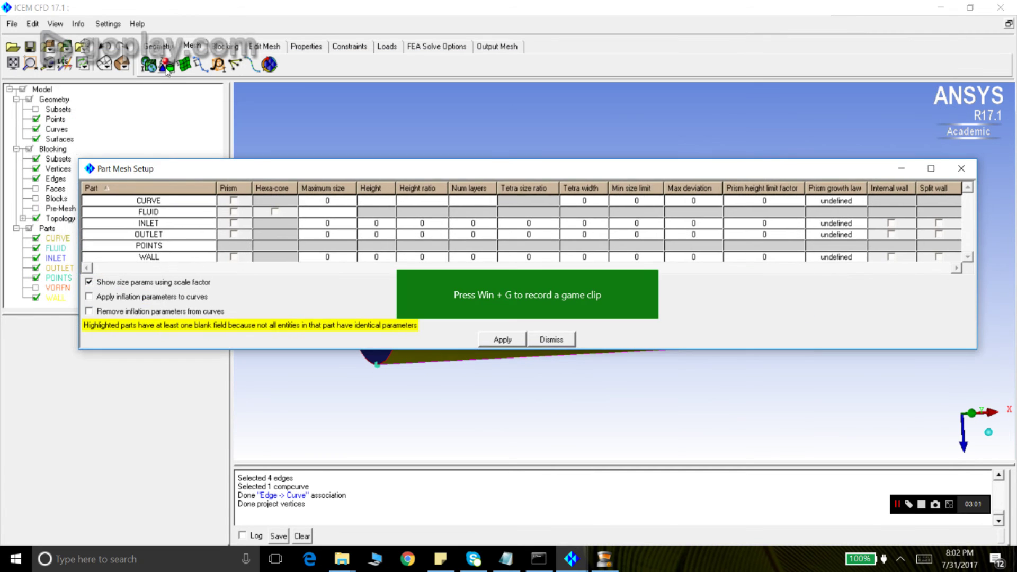
{"action": "left_click", "coordinate": [650, 278]}
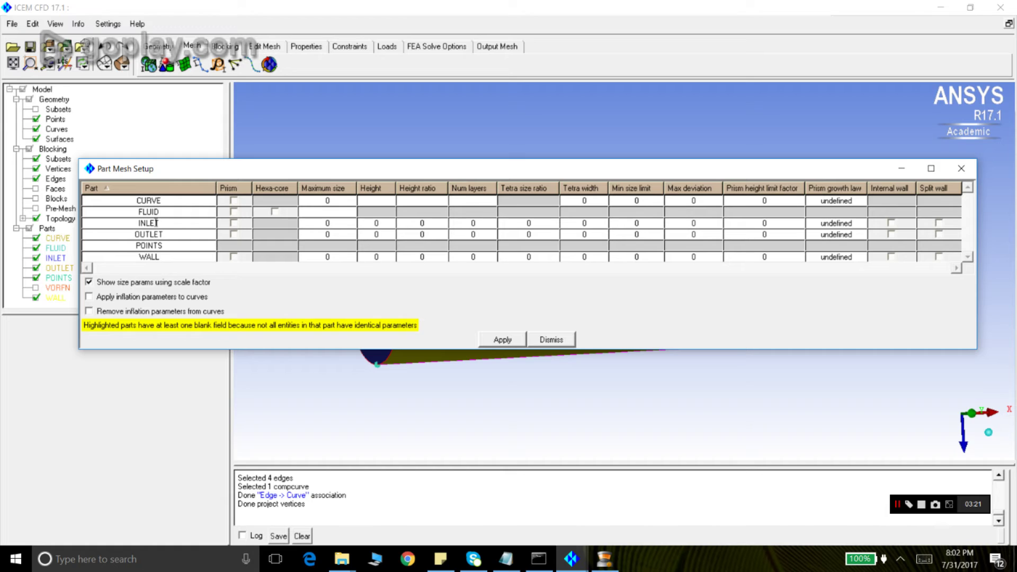
{"action": "left_click", "coordinate": [330, 223]}
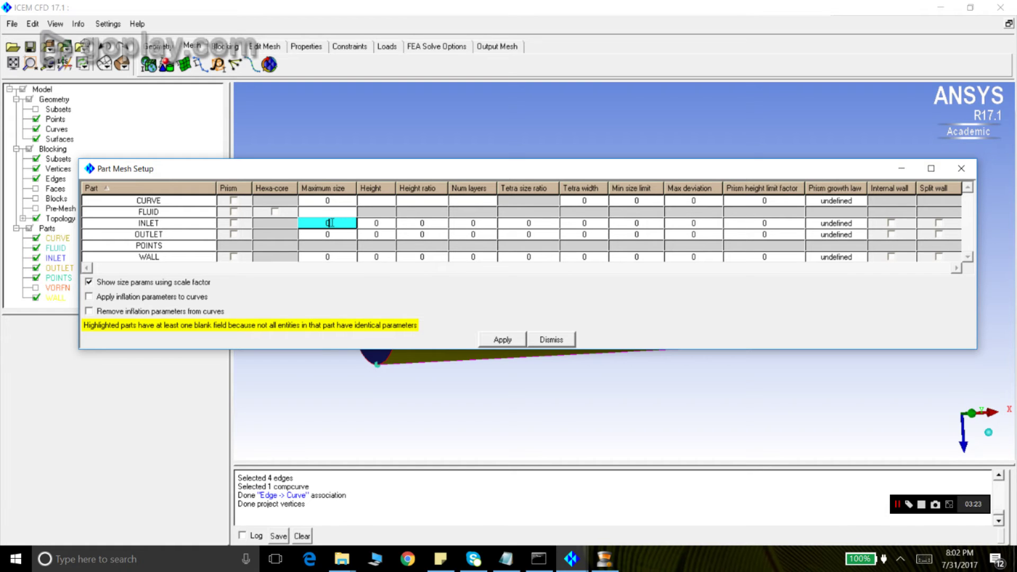
{"action": "key", "text": "BackSpace"}
{"action": "type", "text": "5"}
{"action": "left_click", "coordinate": [338, 235]}
{"action": "key", "text": "BackSpace"}
{"action": "type", "text": "5"}
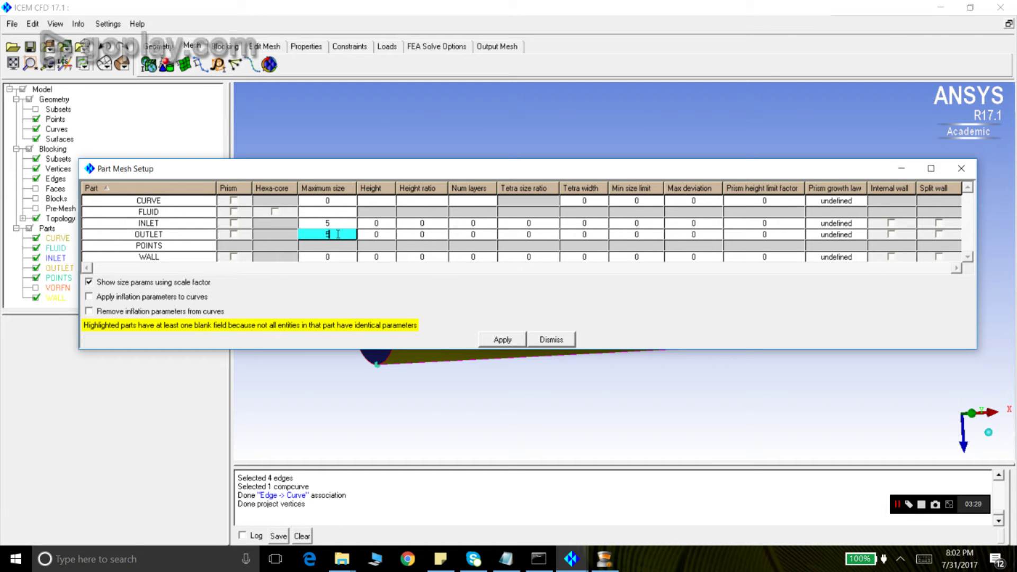
{"action": "left_click", "coordinate": [346, 258]}
{"action": "key", "text": "BackSpace"}
{"action": "type", "text": "5"}
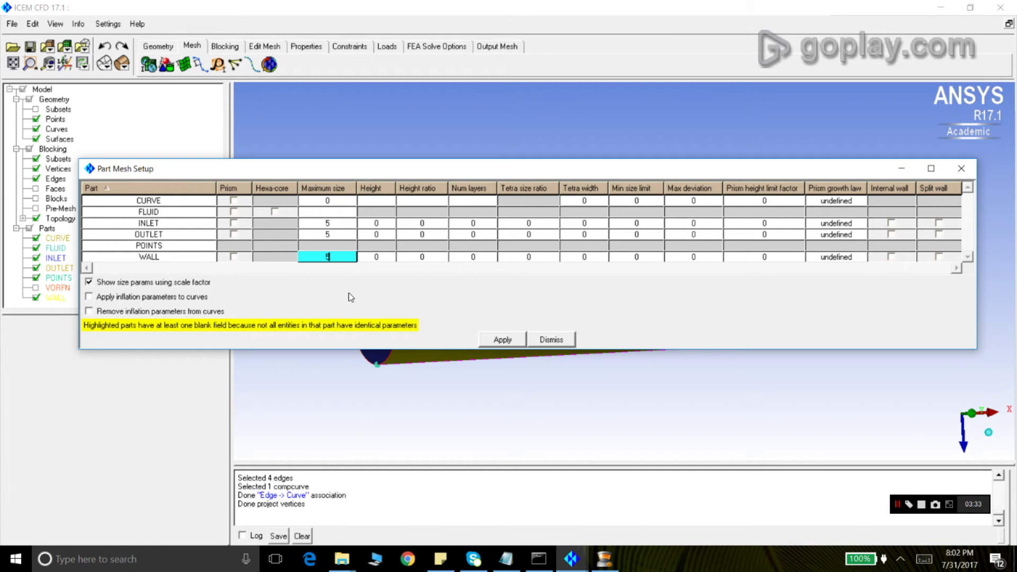
Set the height to 1 for the INLET, OUTLET and WALL parts.
{"action": "left_click", "coordinate": [385, 221]}
{"action": "key", "text": "BackSpace"}
{"action": "type", "text": "1"}
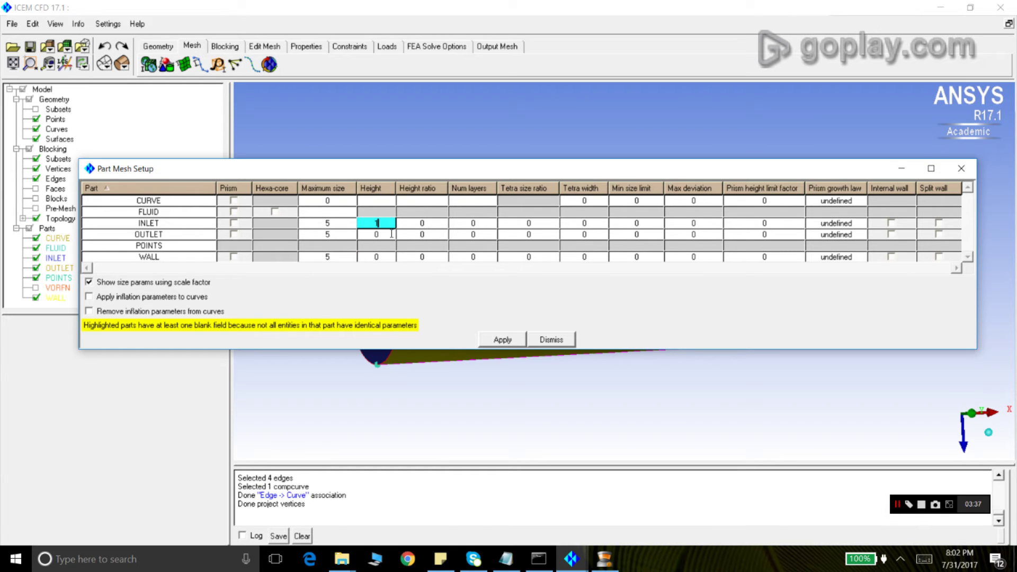
{"action": "left_click", "coordinate": [392, 235]}
{"action": "type", "text": "1"}
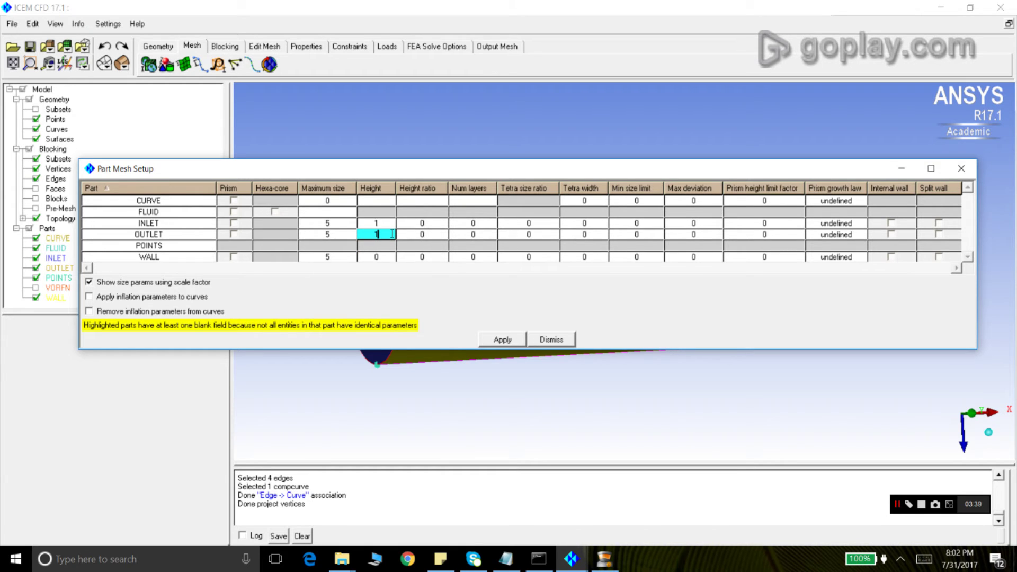
{"action": "left_click", "coordinate": [392, 256]}
{"action": "type", "text": "1"}
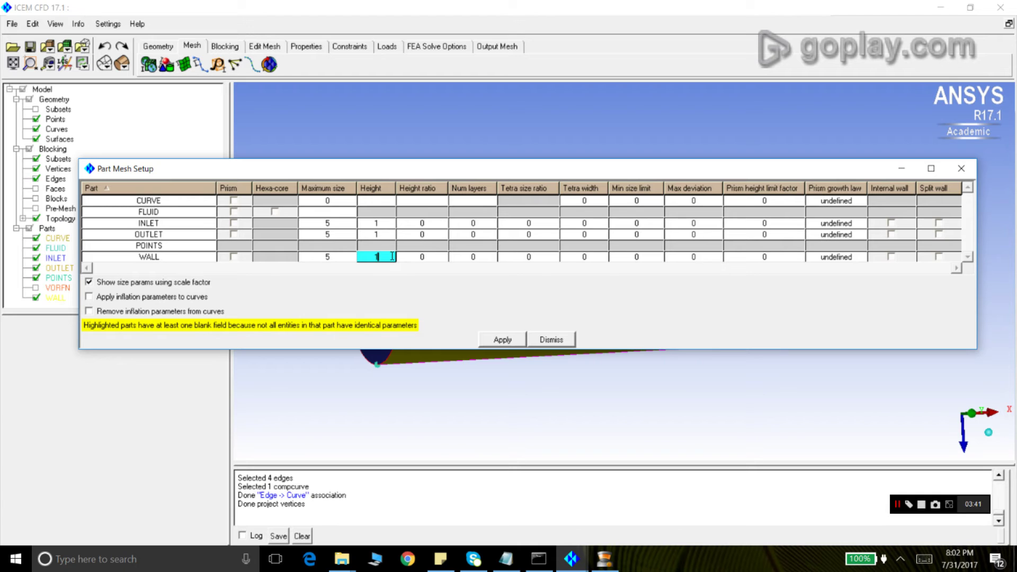
Set the height ratio to 1.1 for the INLET, OUTLET and WALL parts, then apply and close the part mesh setup.
{"action": "left_click", "coordinate": [442, 223]}
{"action": "type", "text": "1.5"}
{"action": "key", "text": "BackSpace"}
{"action": "type", "text": "1"}
{"action": "left_click", "coordinate": [442, 235]}
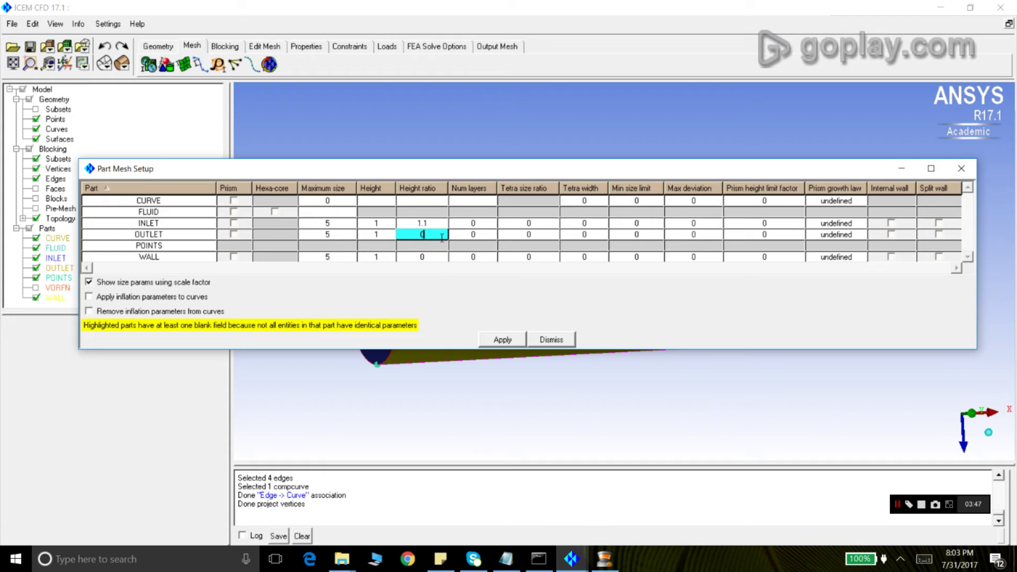
{"action": "type", "text": "1.1"}
{"action": "left_click", "coordinate": [437, 257]}
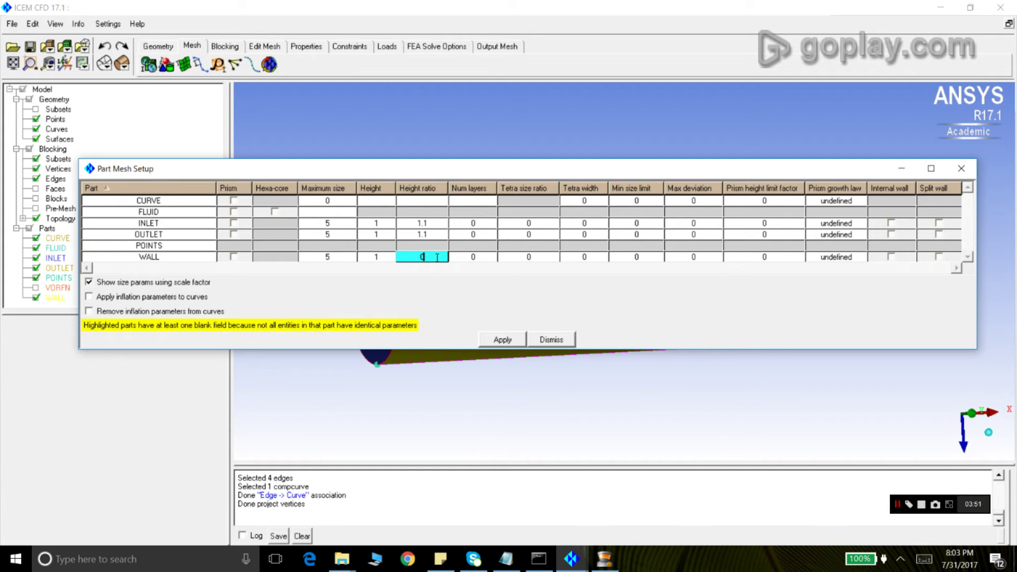
{"action": "key", "text": "BackSpace"}
{"action": "type", "text": "1.1"}
{"action": "left_click", "coordinate": [502, 342]}
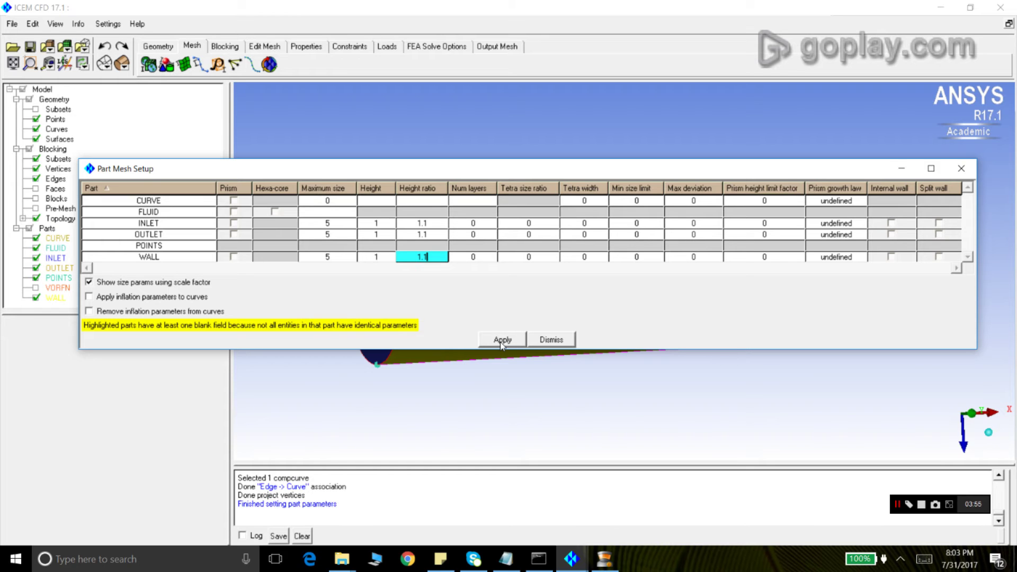
{"action": "left_click", "coordinate": [551, 342]}
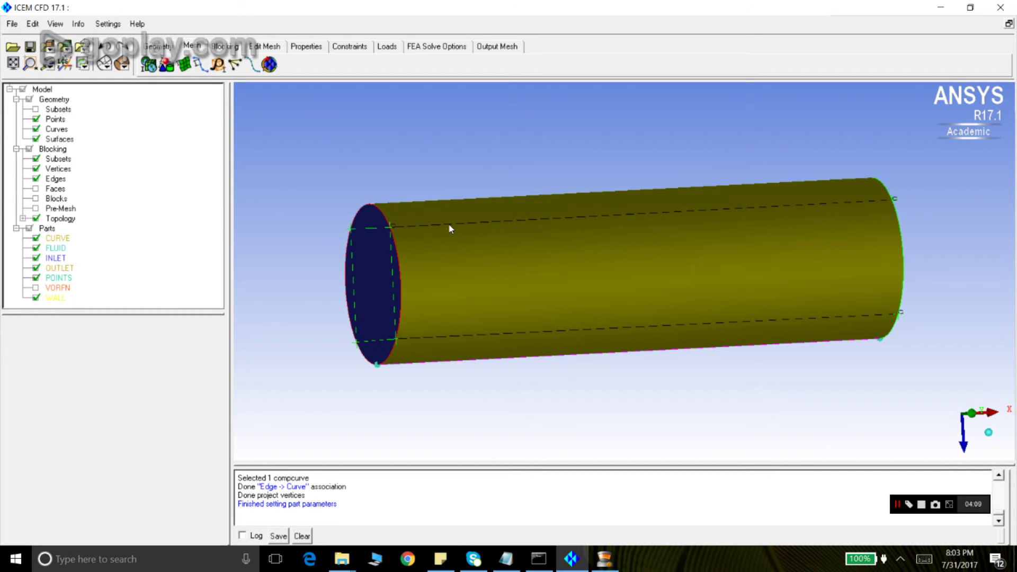
Display the node counts on the block edges, examine them along the cylinder, and hide them again.
{"action": "left_click_drag", "start_coordinate": [445, 186], "coordinate": [430, 248]}
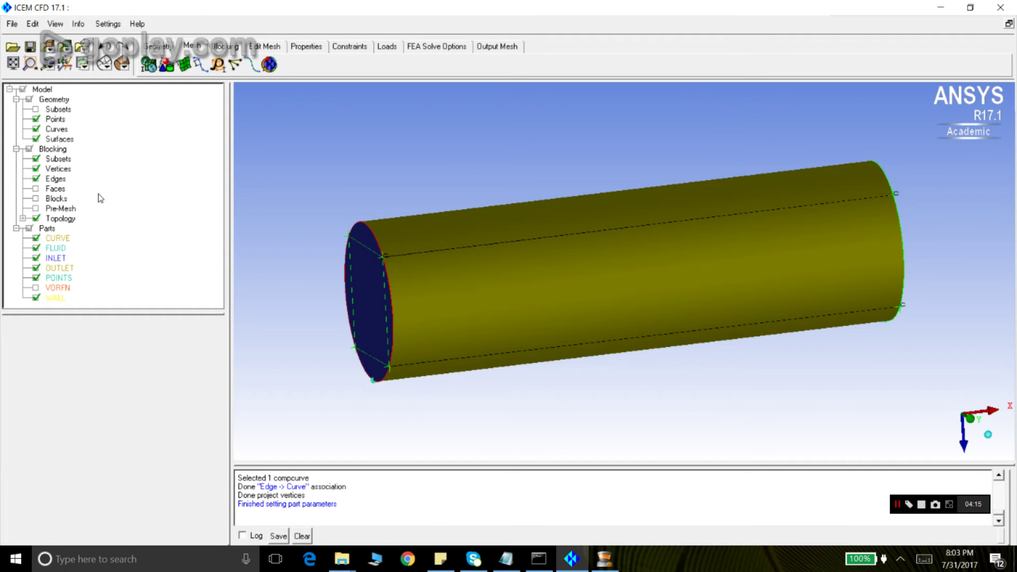
{"action": "right_click", "coordinate": [59, 183]}
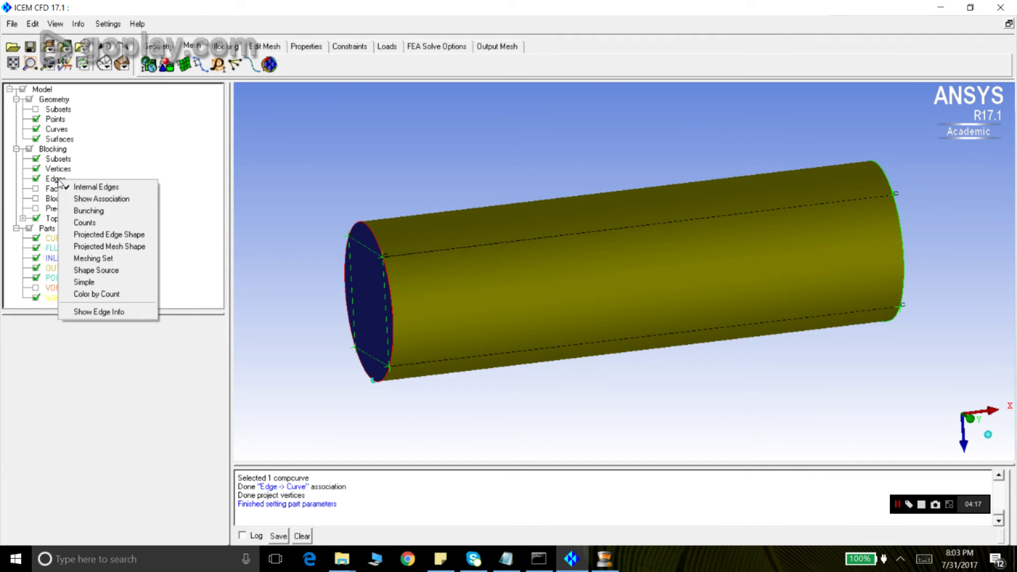
{"action": "left_click", "coordinate": [87, 223]}
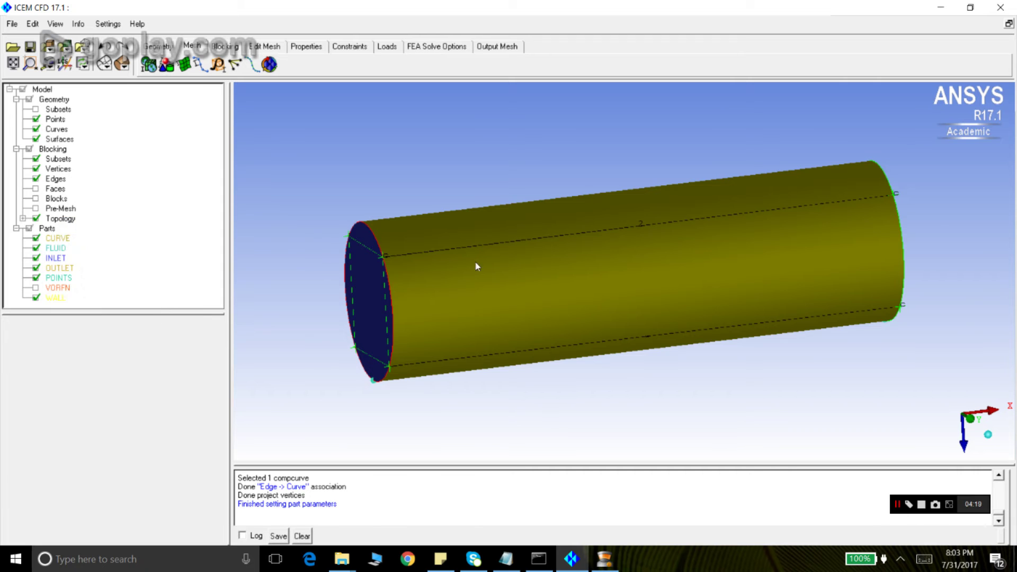
{"action": "scroll", "coordinate": [546, 246], "scroll_direction": "up", "scroll_amount": 2}
{"action": "scroll", "coordinate": [649, 214], "scroll_direction": "down", "scroll_amount": 2}
{"action": "scroll", "coordinate": [619, 223], "scroll_direction": "up", "scroll_amount": 2}
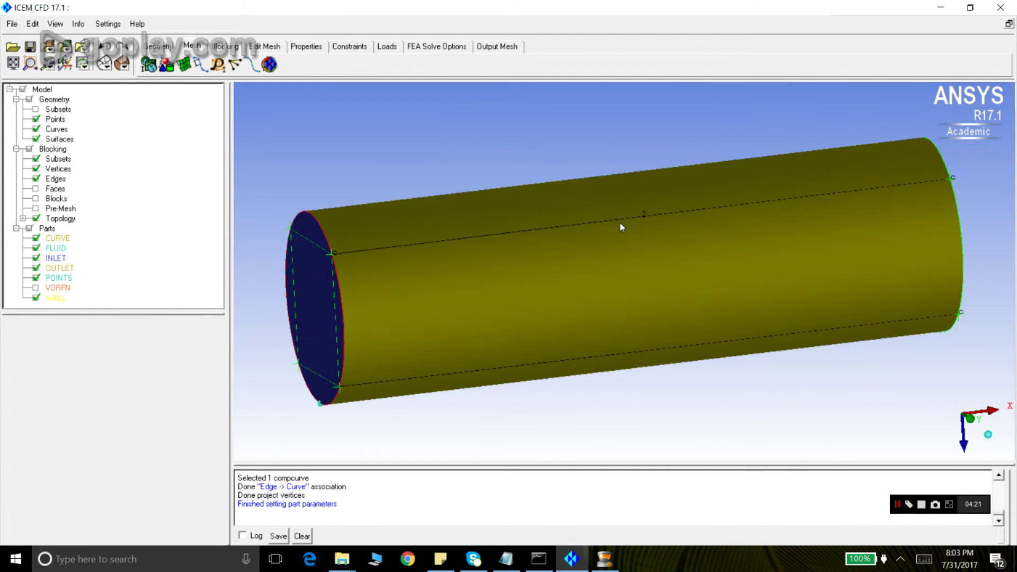
{"action": "scroll", "coordinate": [621, 227], "scroll_direction": "down", "scroll_amount": 2}
{"action": "mouse_move", "coordinate": [477, 259]}
{"action": "left_mouse_down"}
{"action": "mouse_move", "coordinate": [626, 206]}
{"action": "mouse_move", "coordinate": [616, 194]}
{"action": "mouse_move", "coordinate": [483, 259]}
{"action": "left_mouse_up"}
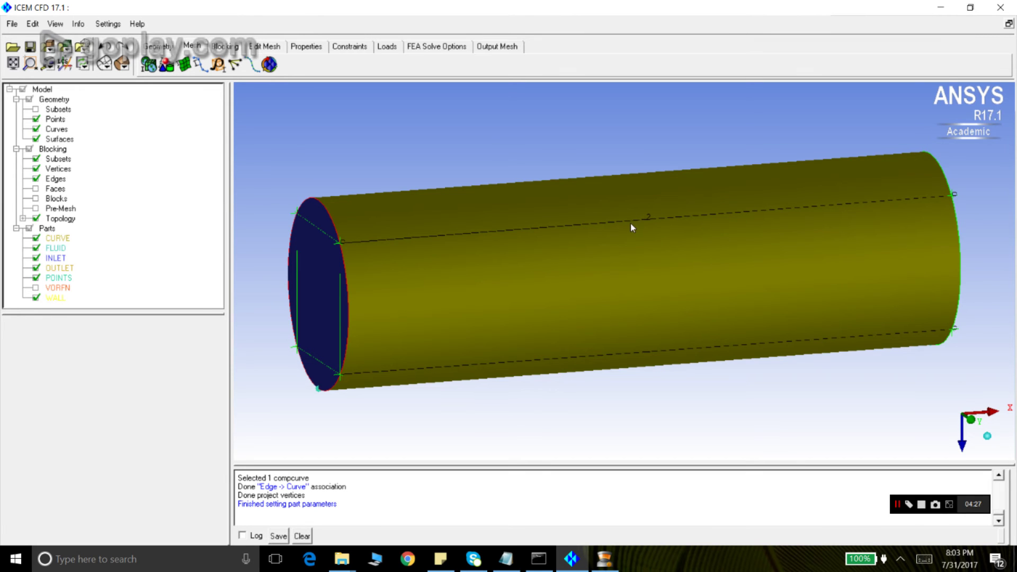
{"action": "right_click", "coordinate": [60, 180]}
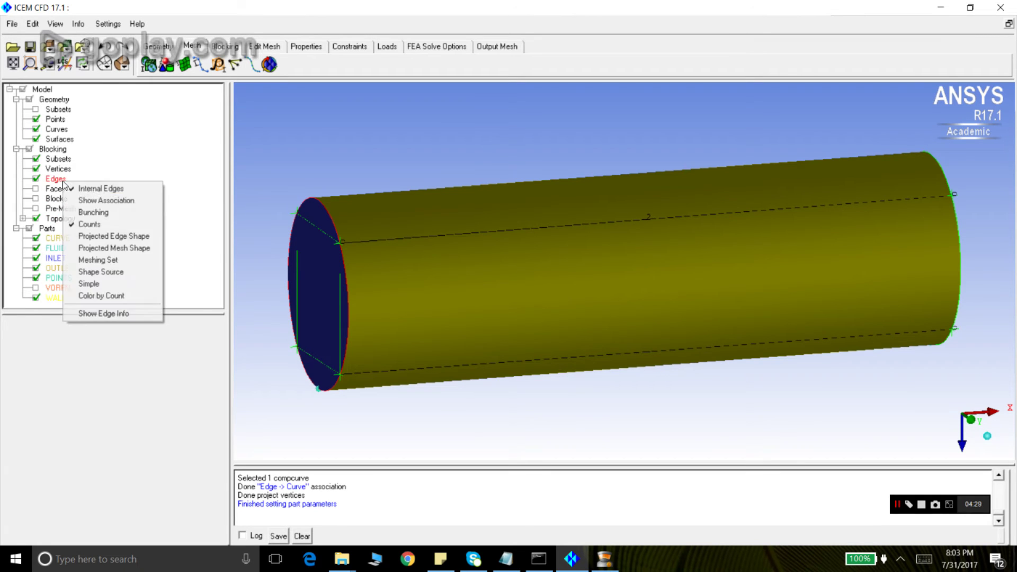
{"action": "left_click", "coordinate": [90, 224]}
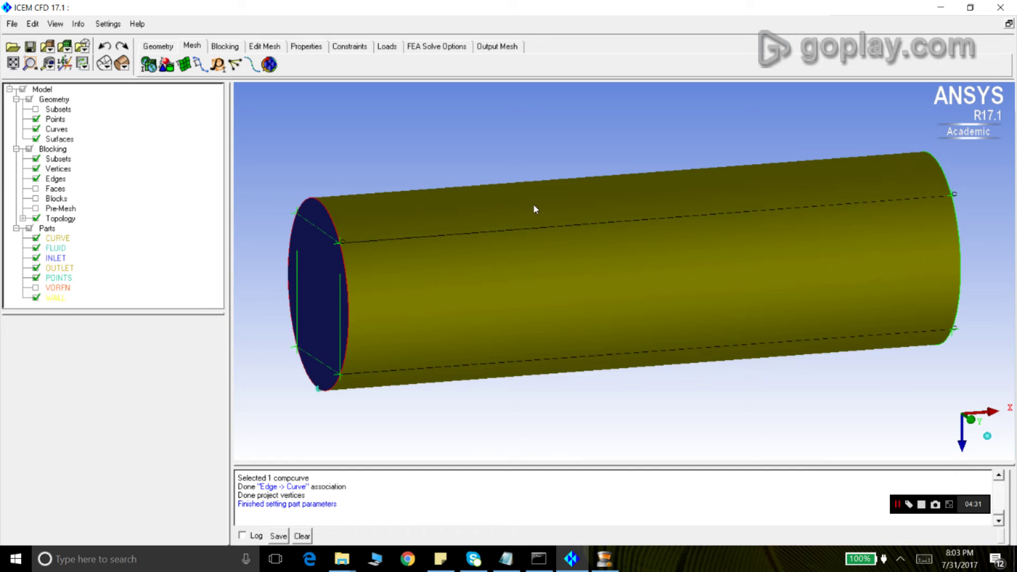
Recalculate the pre-mesh sizes with the Update All method and close the pre-mesh parameters.
{"action": "left_click_drag", "start_coordinate": [534, 205], "coordinate": [656, 214]}
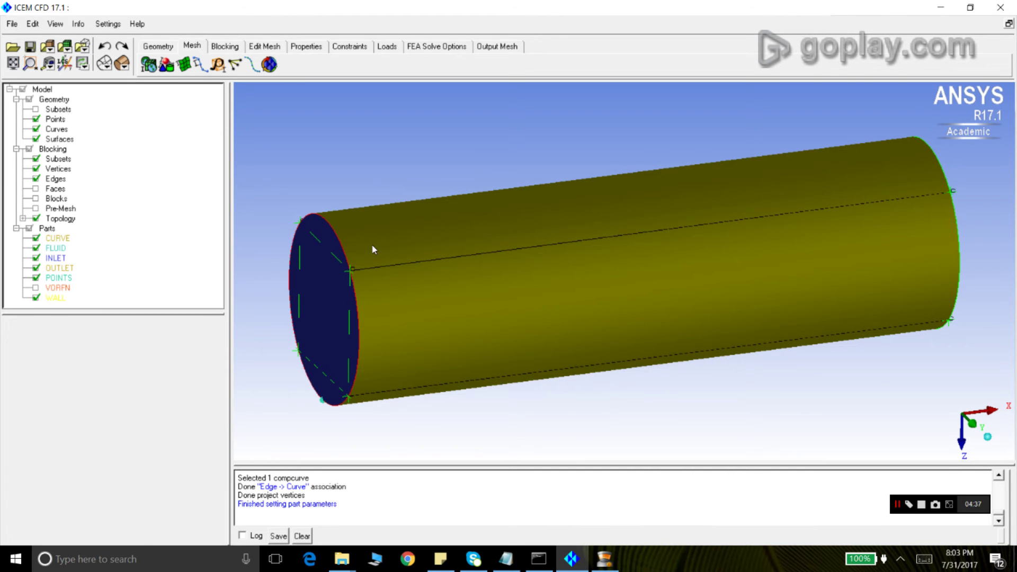
{"action": "left_click", "coordinate": [231, 45]}
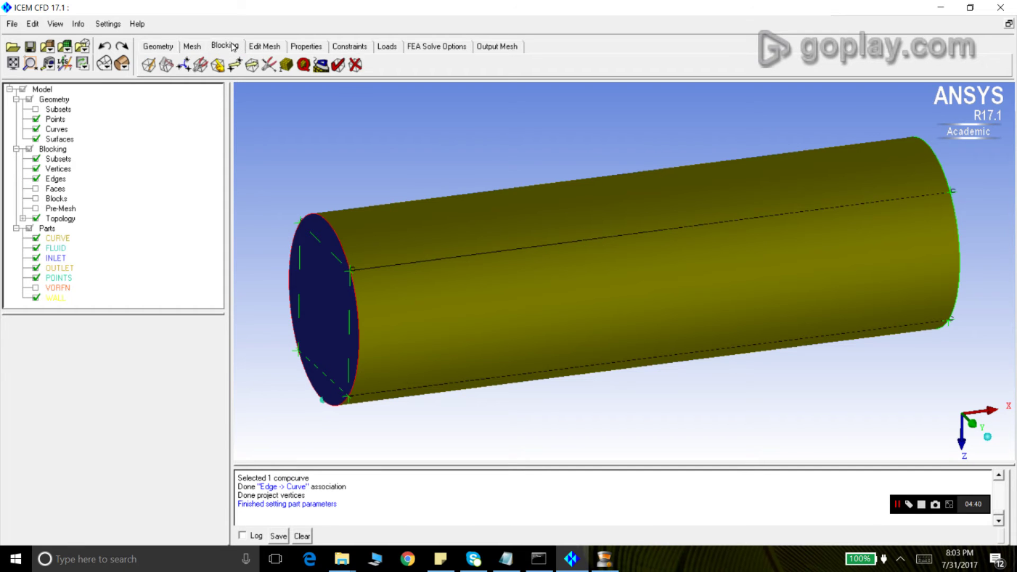
{"action": "left_click", "coordinate": [287, 66]}
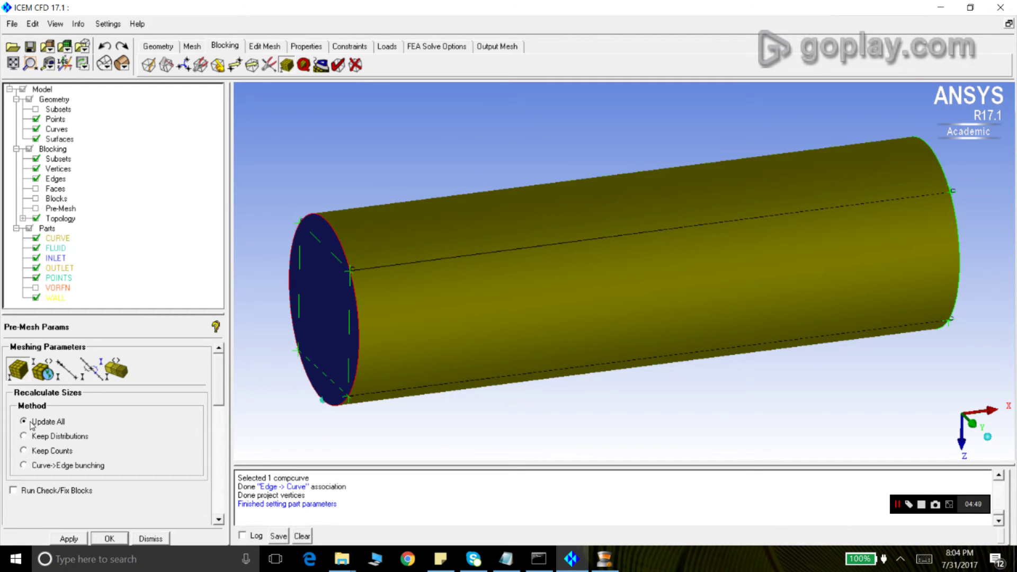
{"action": "left_click", "coordinate": [68, 540]}
{"action": "left_click", "coordinate": [150, 541]}
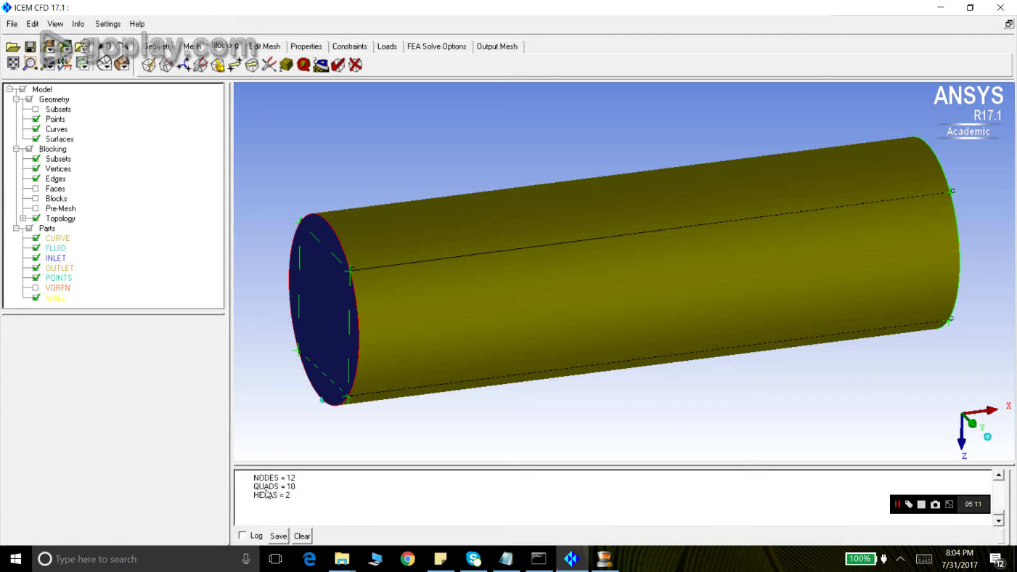
Turn on the pre-mesh display and recompute the mesh.
{"action": "left_click", "coordinate": [36, 208]}
{"action": "left_click", "coordinate": [386, 328]}
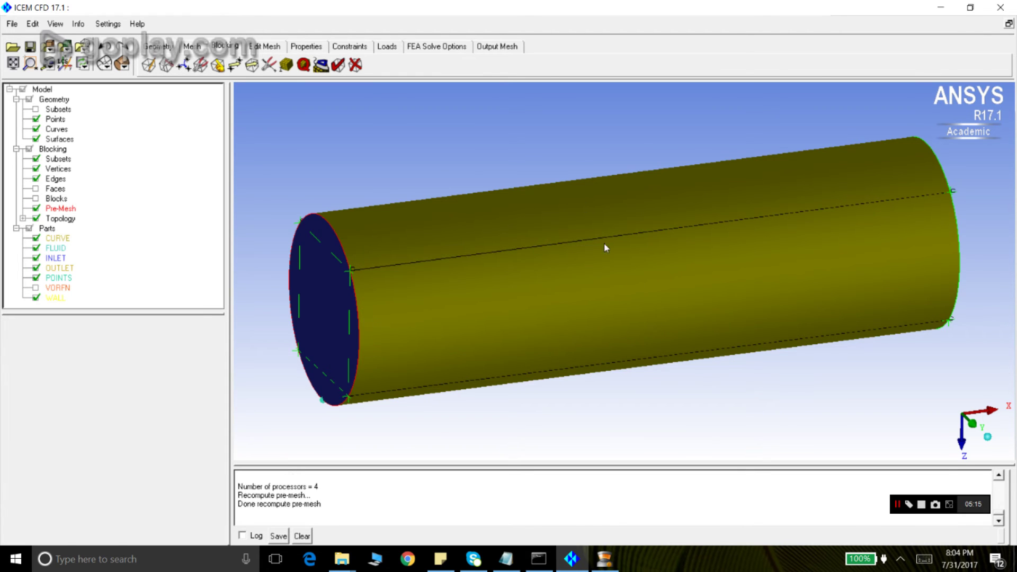
{"action": "scroll", "coordinate": [546, 229], "scroll_direction": "down", "scroll_amount": 3}
{"action": "scroll", "coordinate": [546, 229], "scroll_direction": "up", "scroll_amount": 3}
Show the node counts on the block edges and hide the geometry surfaces.
{"action": "right_click", "coordinate": [56, 179]}
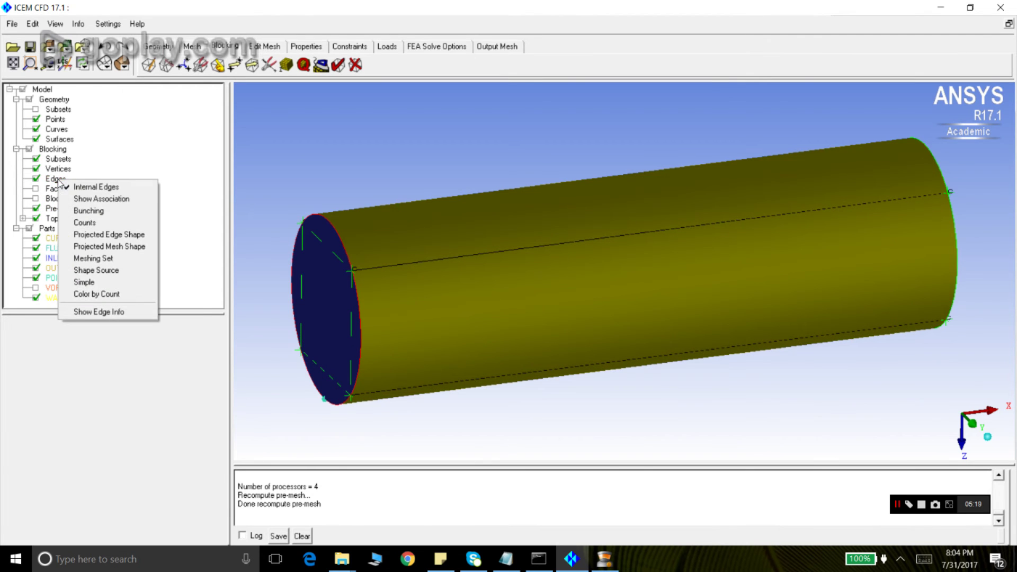
{"action": "left_click", "coordinate": [89, 211]}
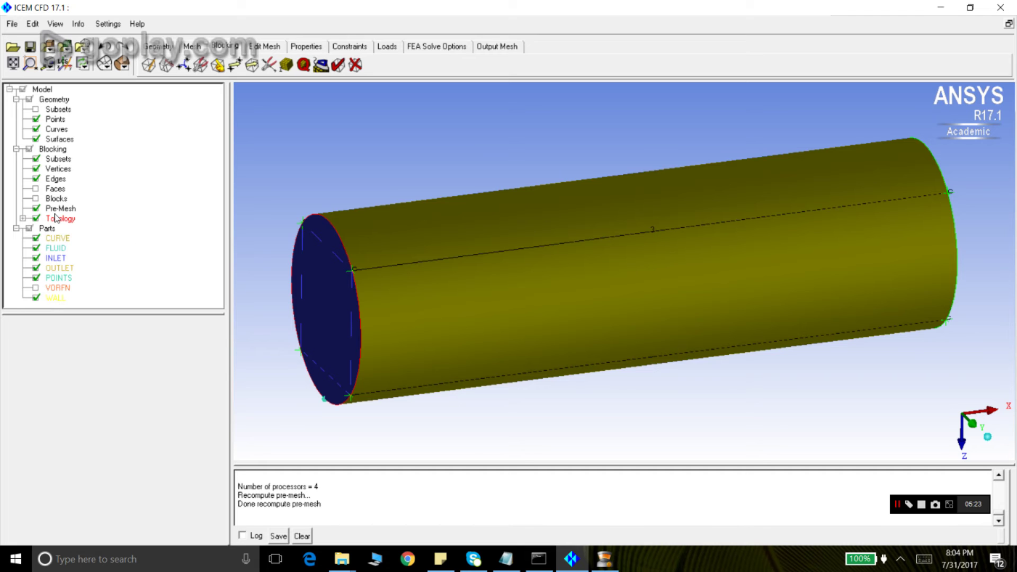
{"action": "left_click", "coordinate": [36, 139]}
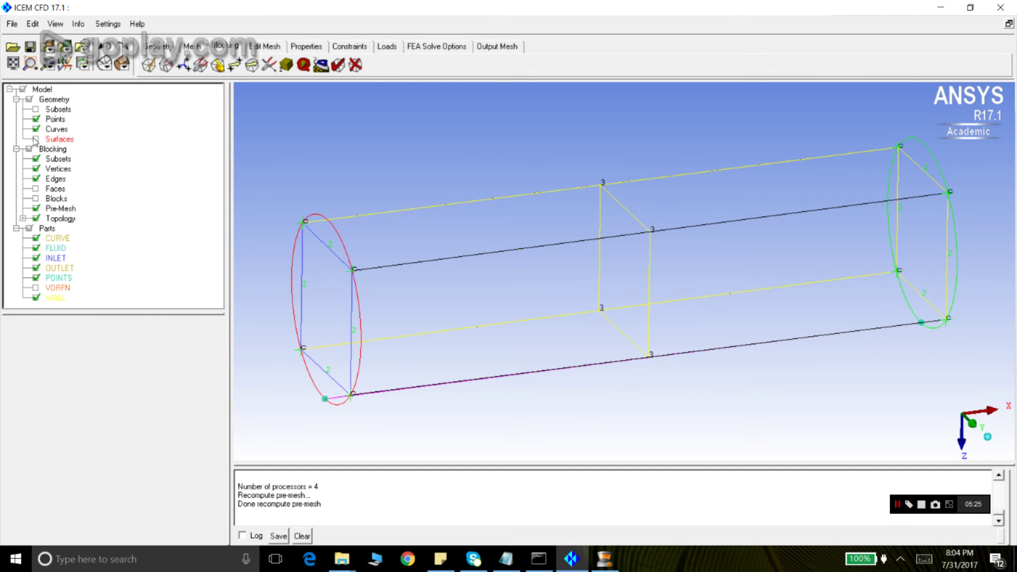
Display the pre-mesh as Solid & Wire and inspect it from several angles.
{"action": "right_click", "coordinate": [75, 213]}
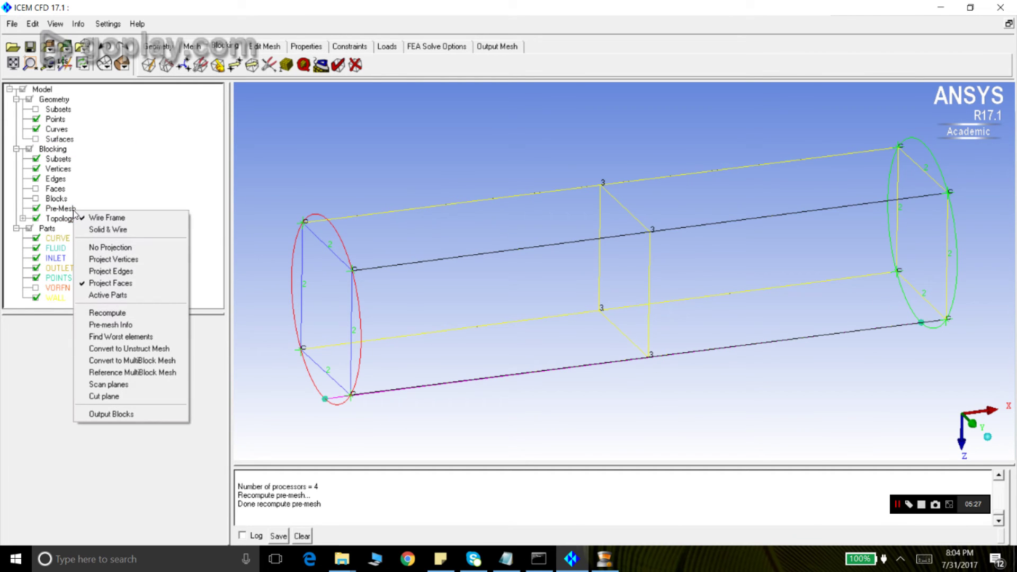
{"action": "left_click", "coordinate": [98, 229]}
{"action": "scroll", "coordinate": [512, 253], "scroll_direction": "down", "scroll_amount": 2}
{"action": "left_click_drag", "start_coordinate": [512, 254], "coordinate": [521, 294]}
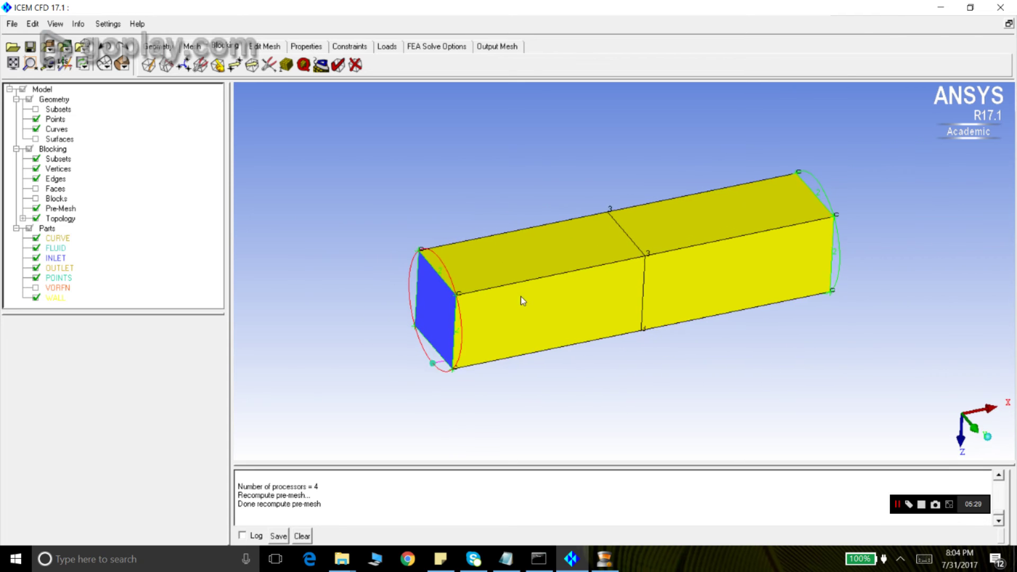
{"action": "scroll", "coordinate": [633, 239], "scroll_direction": "up", "scroll_amount": 1}
{"action": "scroll", "coordinate": [632, 239], "scroll_direction": "down", "scroll_amount": 1}
{"action": "left_click_drag", "start_coordinate": [692, 247], "coordinate": [603, 269]}
{"action": "scroll", "coordinate": [604, 258], "scroll_direction": "up", "scroll_amount": 2}
{"action": "scroll", "coordinate": [605, 256], "scroll_direction": "down", "scroll_amount": 1}
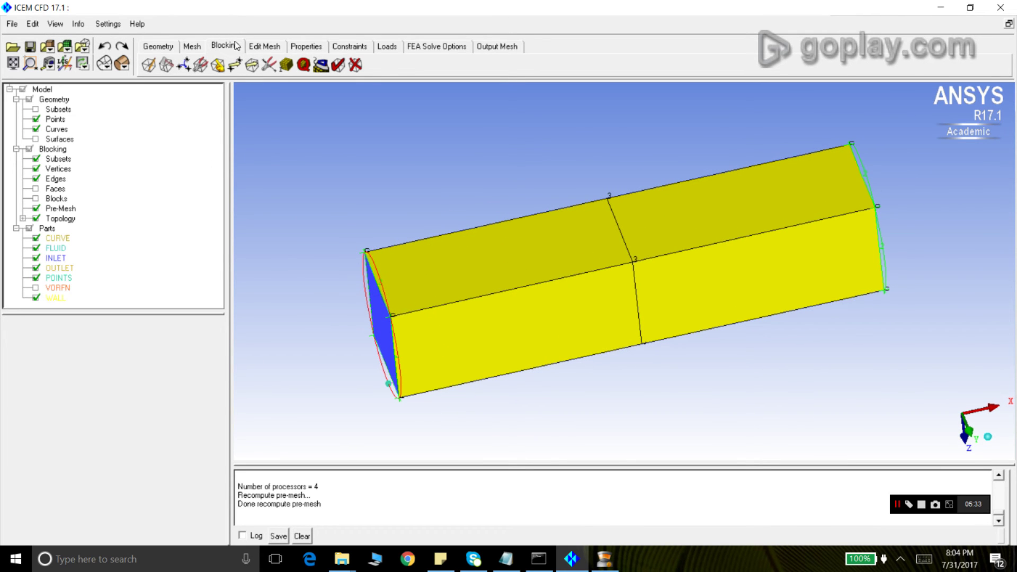
Scale the pre-mesh sizes by a factor of 3 and recompute the mesh.
{"action": "left_click", "coordinate": [286, 66]}
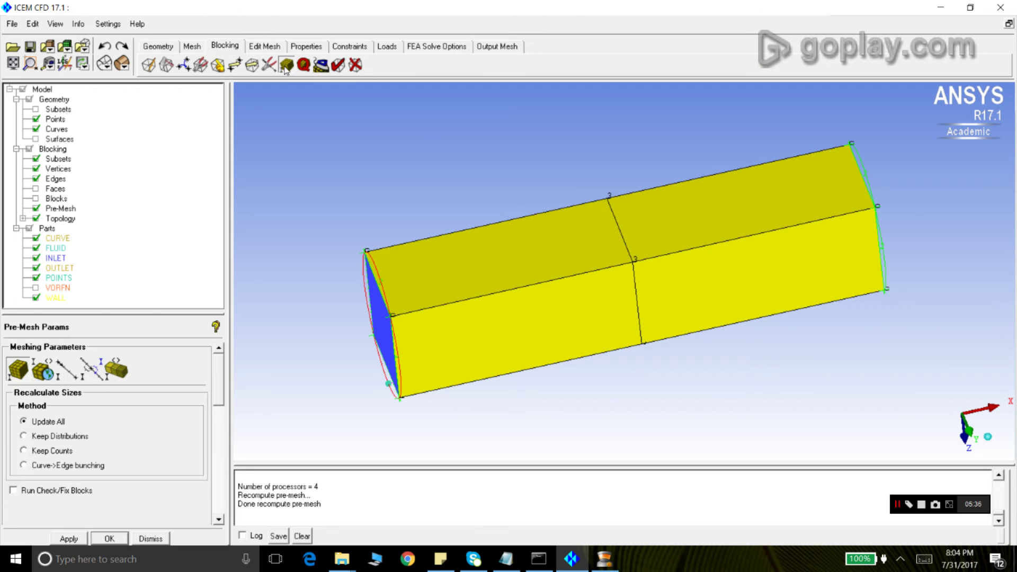
{"action": "left_click", "coordinate": [50, 372]}
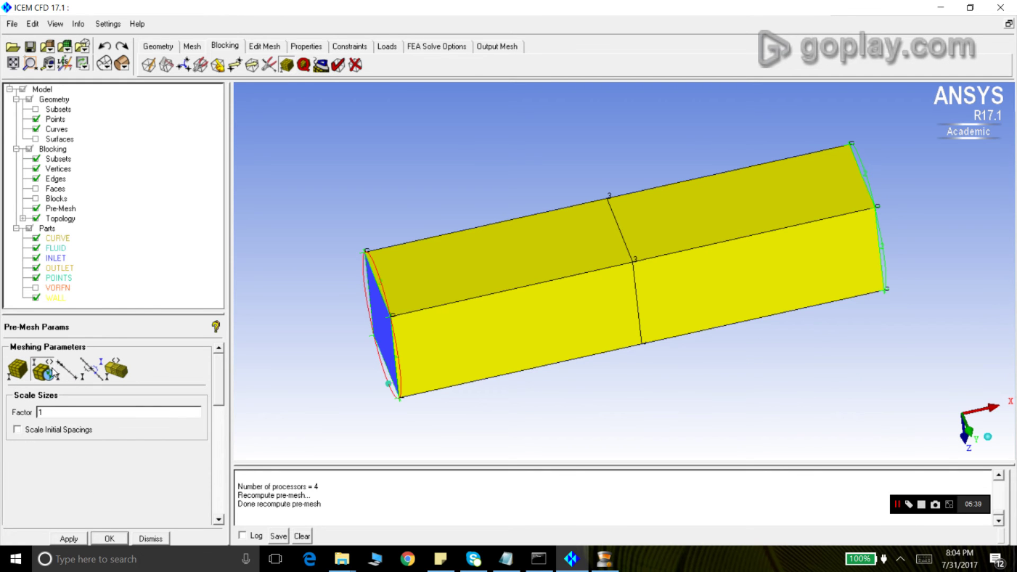
{"action": "left_click", "coordinate": [68, 414]}
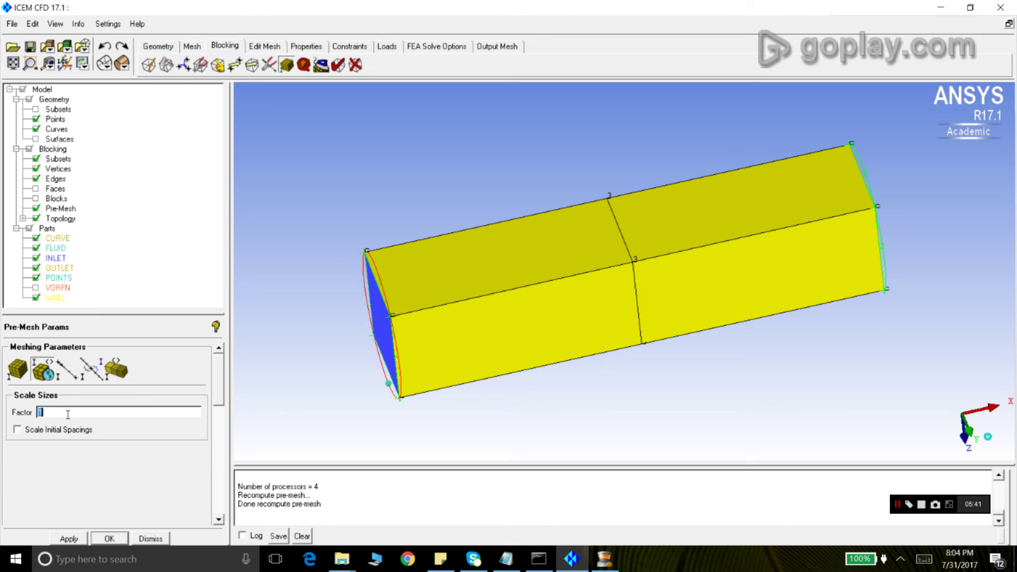
{"action": "type", "text": "5"}
{"action": "key", "text": "BackSpace"}
{"action": "type", "text": "3"}
{"action": "left_click", "coordinate": [76, 538]}
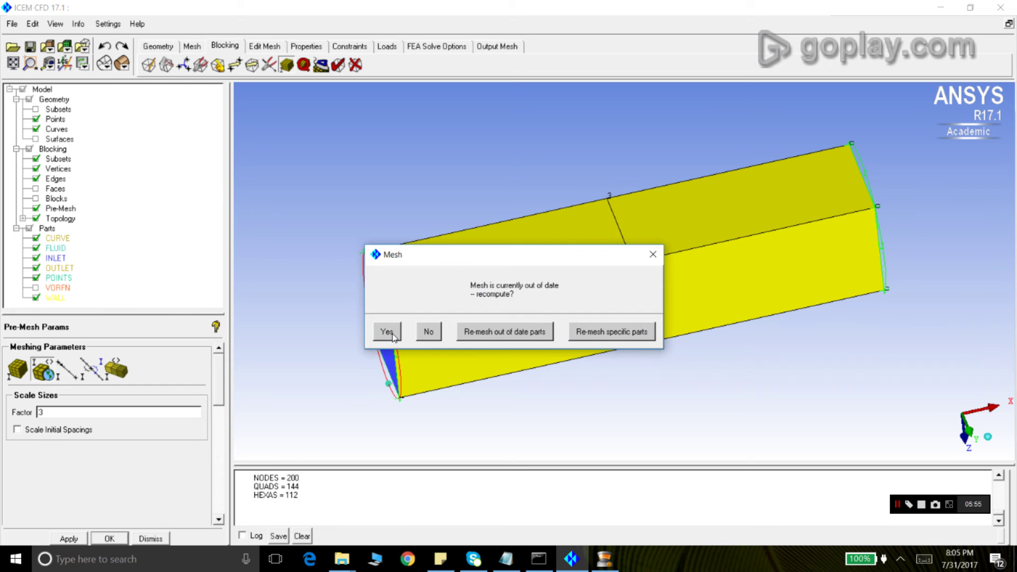
{"action": "left_click", "coordinate": [388, 332]}
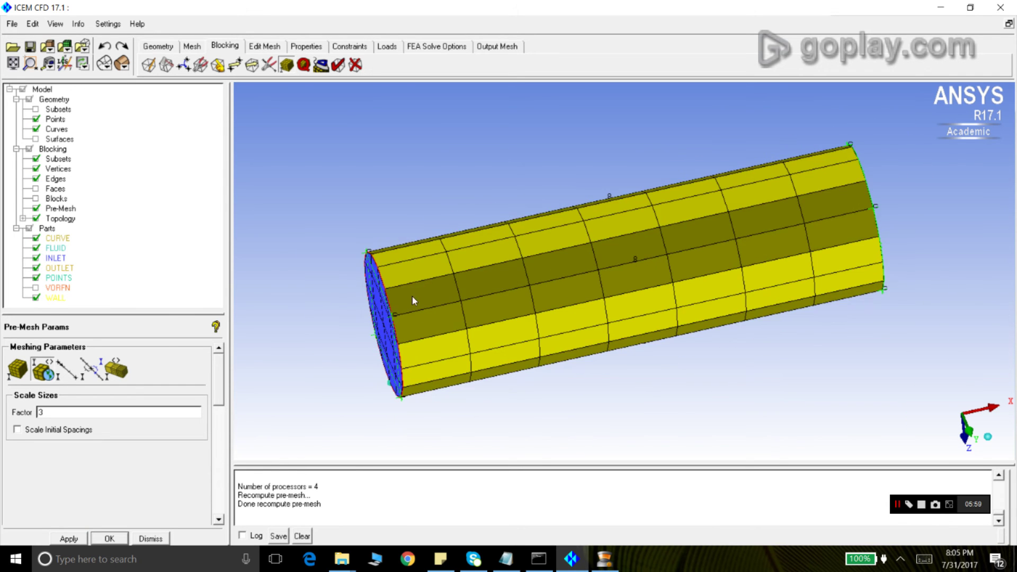
Refine the pre-mesh a second time with a scale factor of 3 and recompute it.
{"action": "left_click_drag", "start_coordinate": [414, 301], "coordinate": [506, 312]}
{"action": "double_click", "coordinate": [60, 413]}
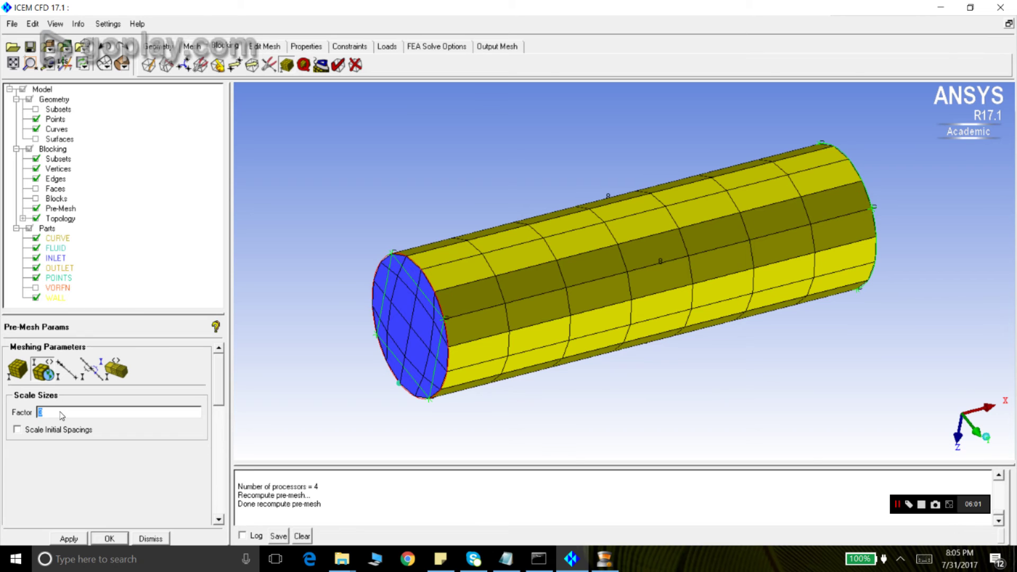
{"action": "type", "text": "3"}
{"action": "left_click", "coordinate": [69, 539]}
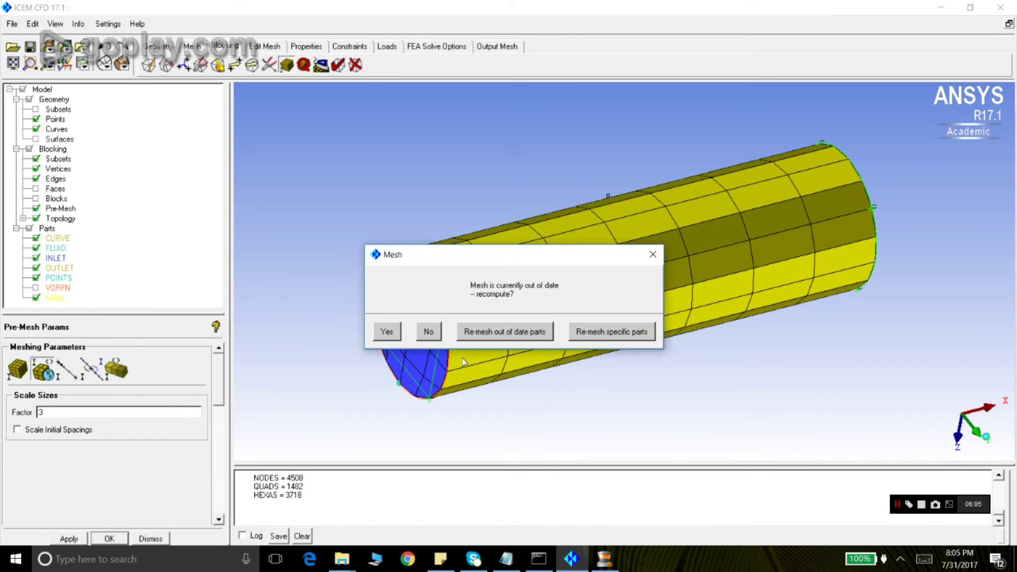
{"action": "left_click", "coordinate": [387, 332]}
Examine the refined mesh around the pipe and closely inspect the cells at the block corners on the inlet face.
{"action": "left_click_drag", "start_coordinate": [517, 287], "coordinate": [473, 310]}
{"action": "left_click_drag", "start_coordinate": [825, 221], "coordinate": [601, 275]}
{"action": "scroll", "coordinate": [601, 274], "scroll_direction": "up", "scroll_amount": 5}
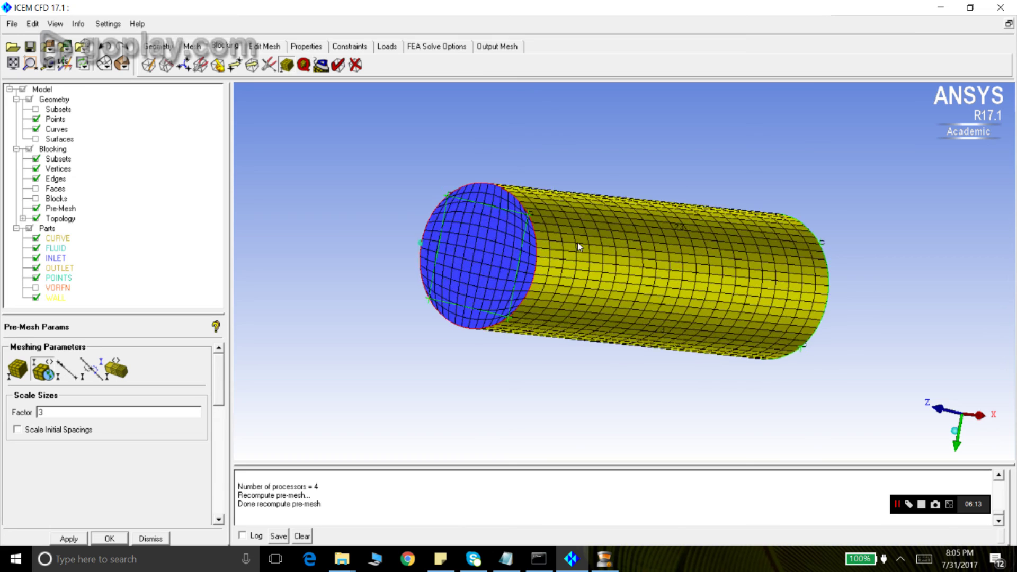
{"action": "left_click_drag", "start_coordinate": [734, 283], "coordinate": [485, 227]}
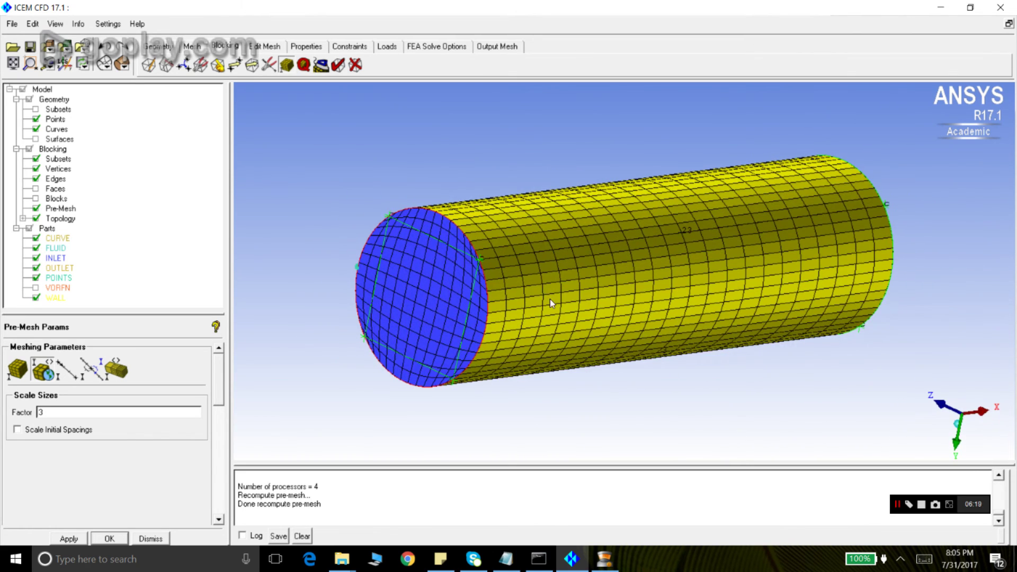
{"action": "left_click_drag", "start_coordinate": [550, 299], "coordinate": [517, 270]}
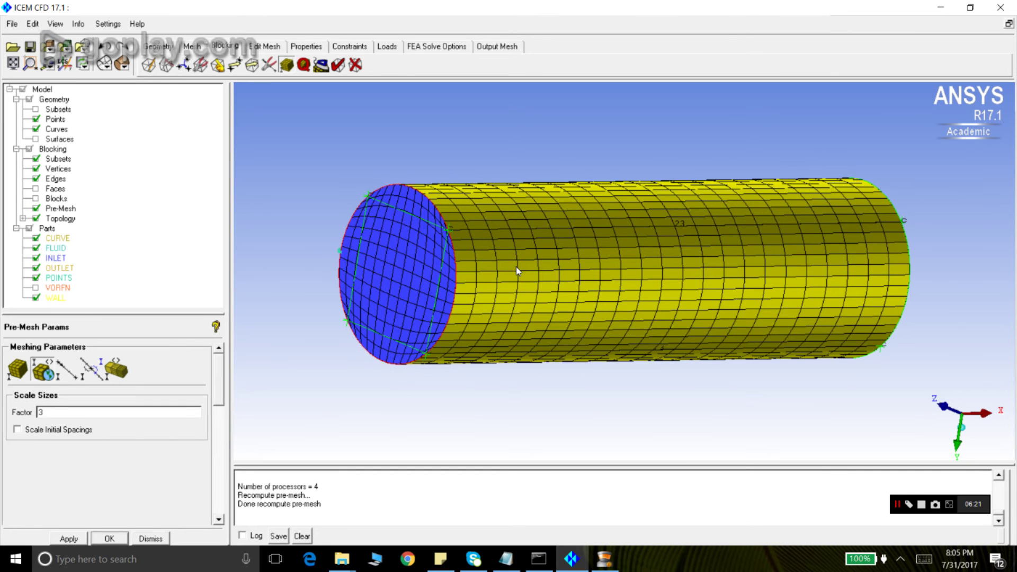
{"action": "left_click_drag", "start_coordinate": [420, 232], "coordinate": [493, 236]}
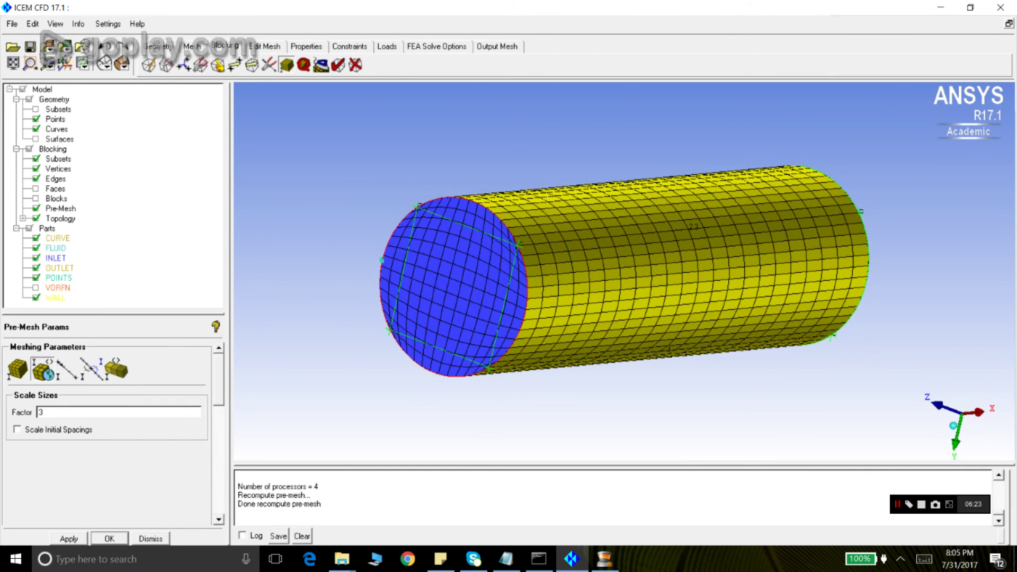
{"action": "left_click", "coordinate": [31, 64]}
{"action": "left_click_drag", "start_coordinate": [393, 206], "coordinate": [487, 263]}
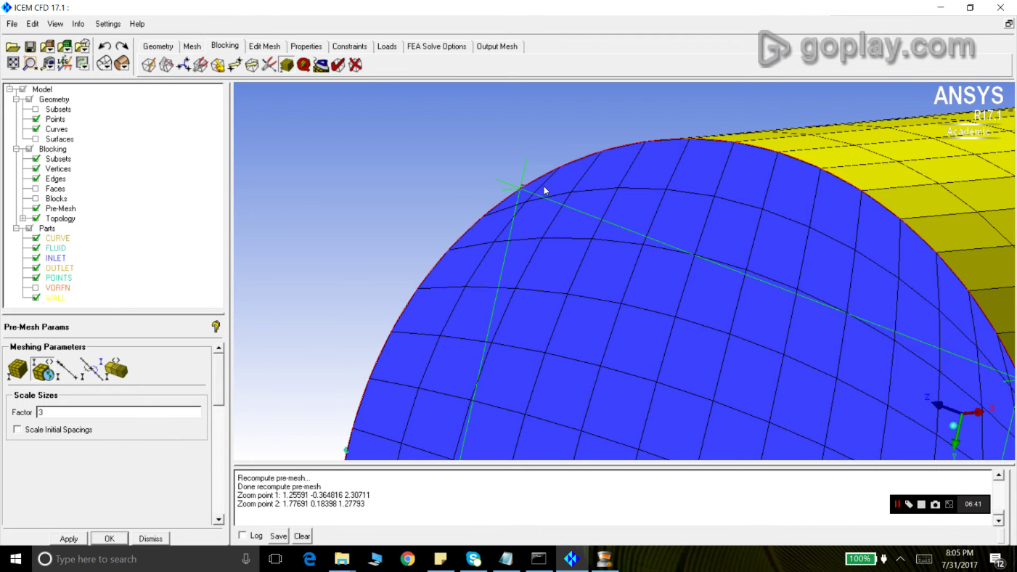
{"action": "scroll", "coordinate": [455, 241], "scroll_direction": "down", "scroll_amount": 5}
{"action": "left_click_drag", "start_coordinate": [777, 320], "coordinate": [587, 185]}
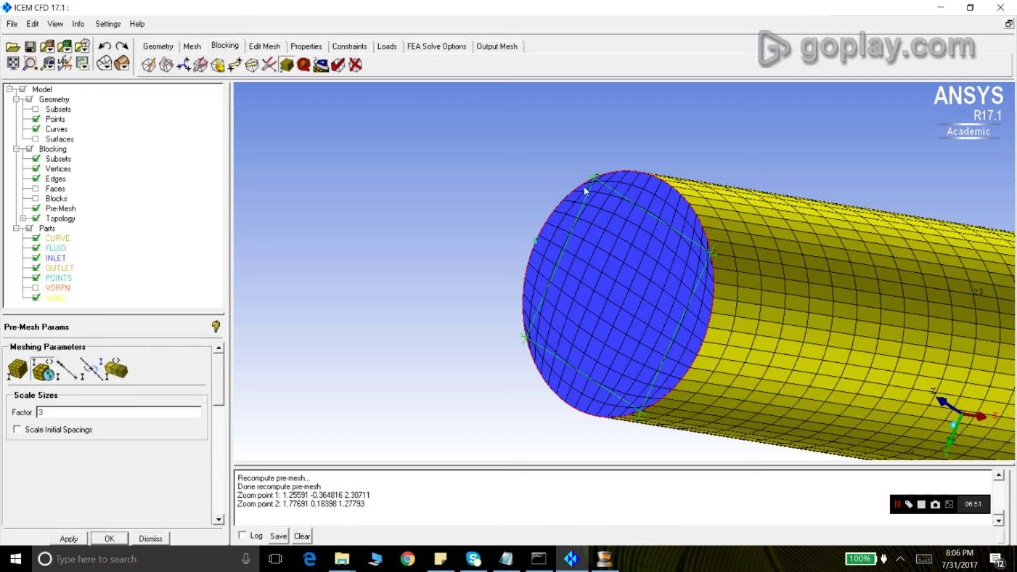
Inspect the distorted cells where the block corners meet the inlet circle, viewing the inlet end from several angles.
{"action": "left_click_drag", "start_coordinate": [726, 270], "coordinate": [665, 255]}
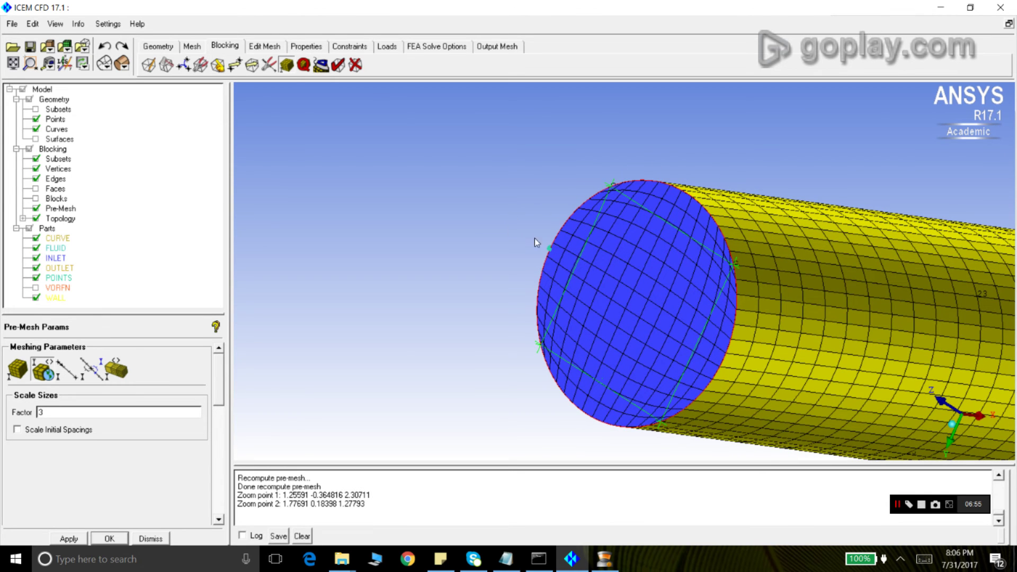
{"action": "left_click_drag", "start_coordinate": [787, 298], "coordinate": [696, 275]}
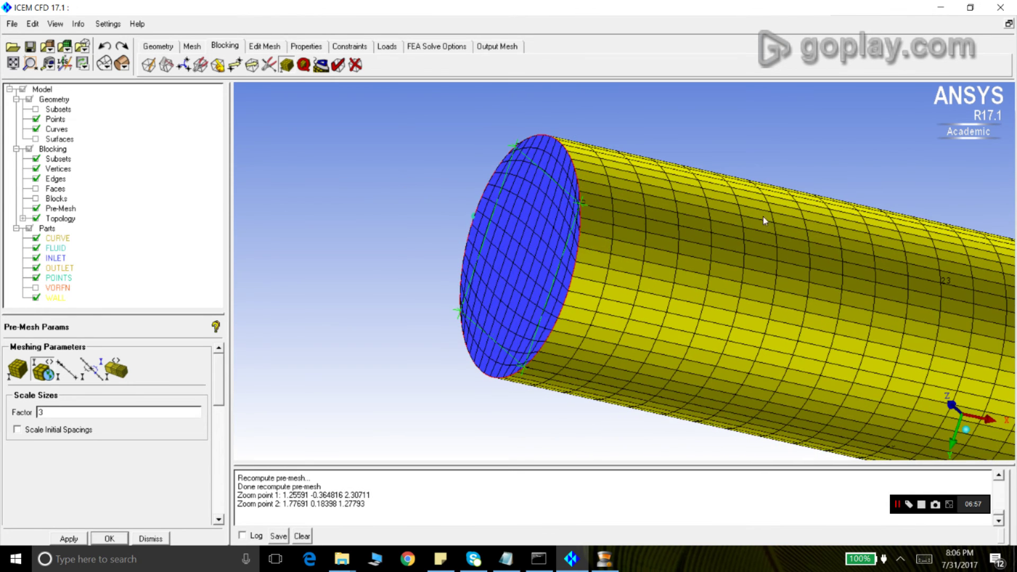
{"action": "left_click_drag", "start_coordinate": [556, 190], "coordinate": [604, 275]}
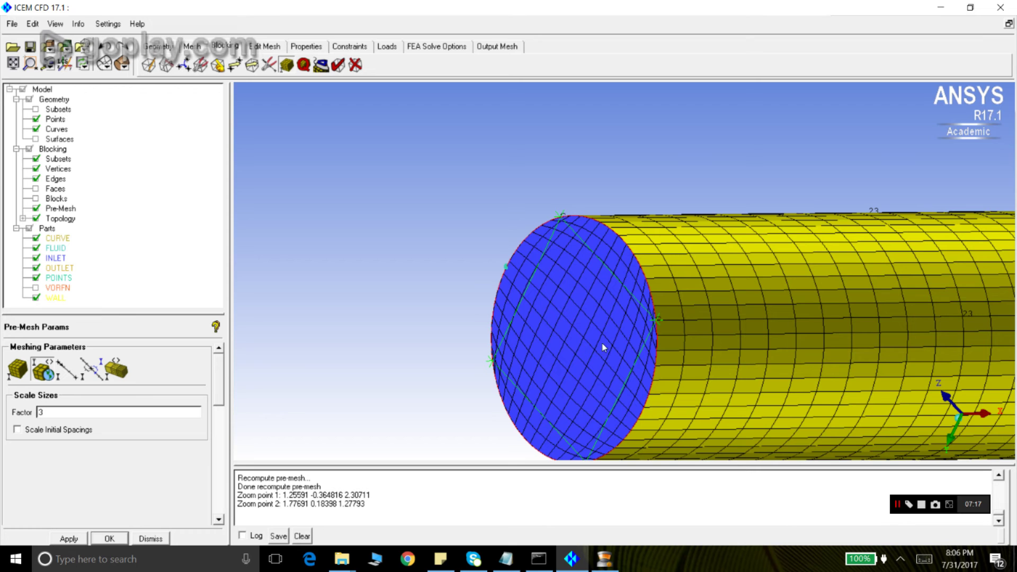
{"action": "scroll", "coordinate": [609, 237], "scroll_direction": "up", "scroll_amount": 1}
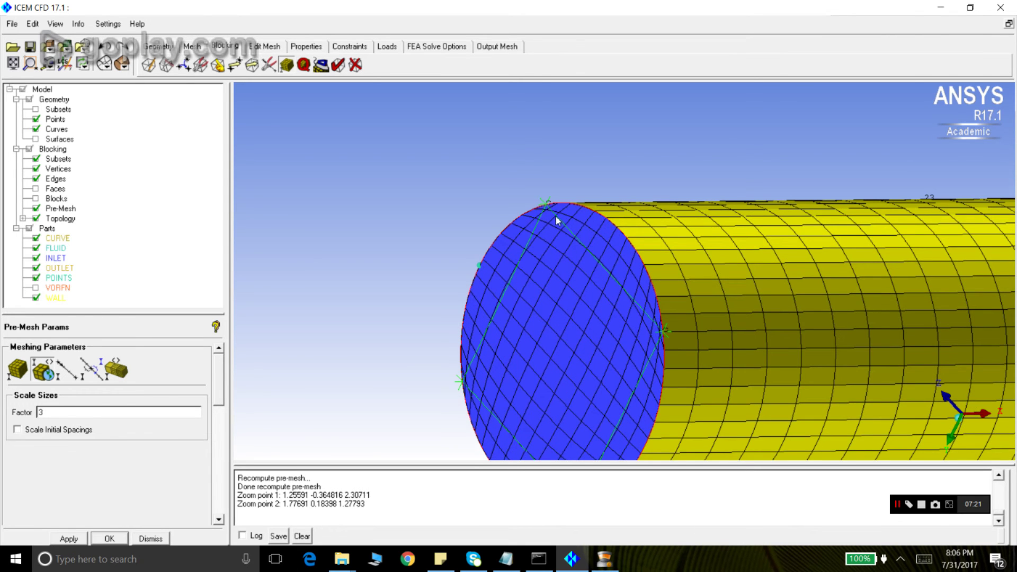
{"action": "scroll", "coordinate": [549, 208], "scroll_direction": "up", "scroll_amount": 1}
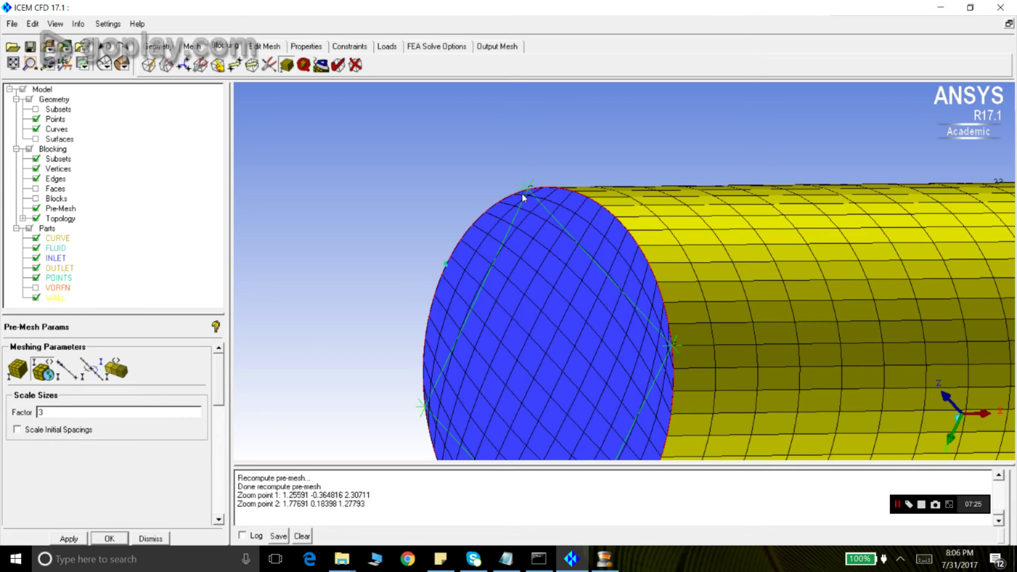
{"action": "scroll", "coordinate": [542, 190], "scroll_direction": "down", "scroll_amount": 4}
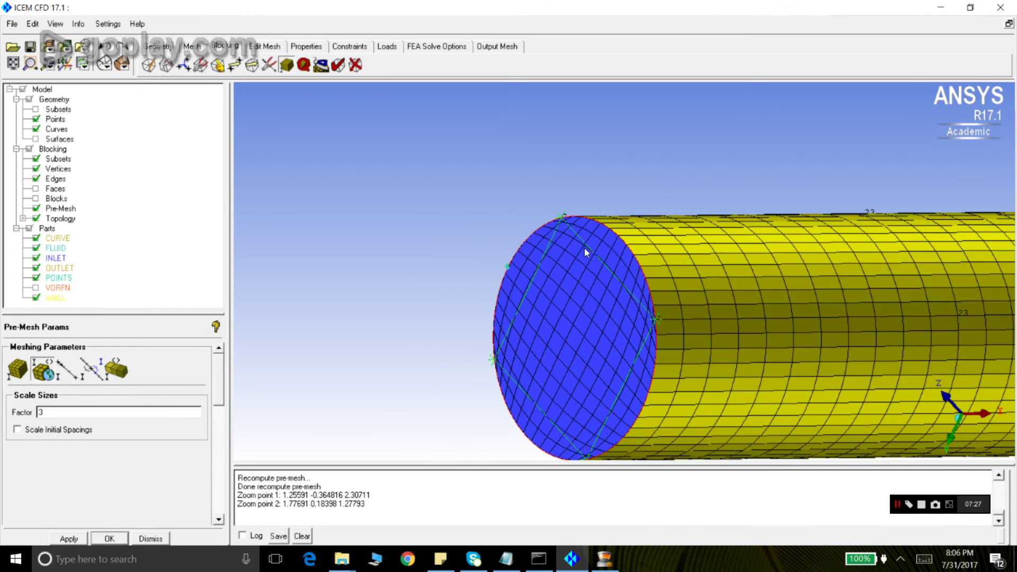
{"action": "scroll", "coordinate": [594, 259], "scroll_direction": "down", "scroll_amount": 1}
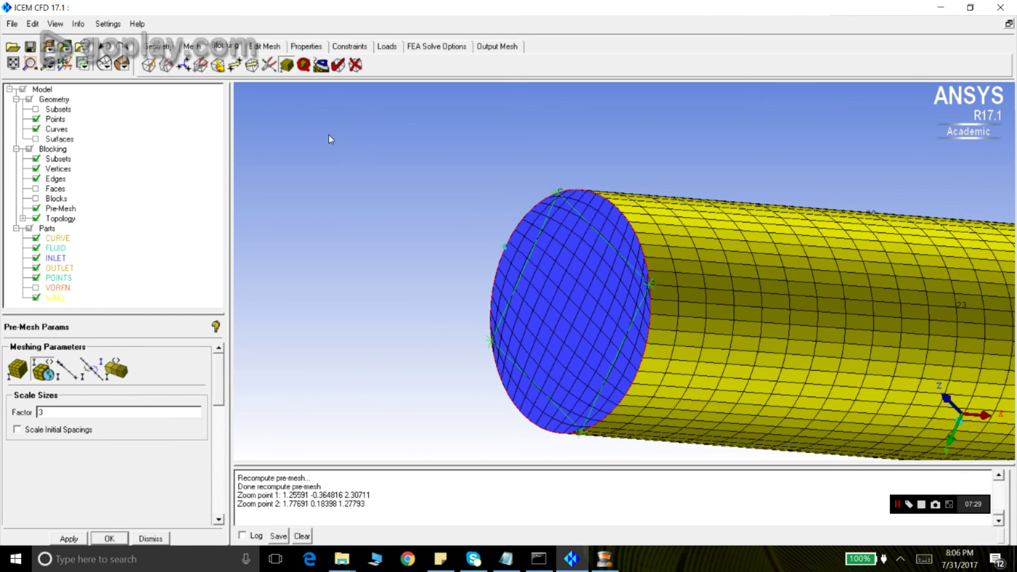
Compute the pre-mesh quality histogram using the Angle criterion.
{"action": "left_click", "coordinate": [304, 66]}
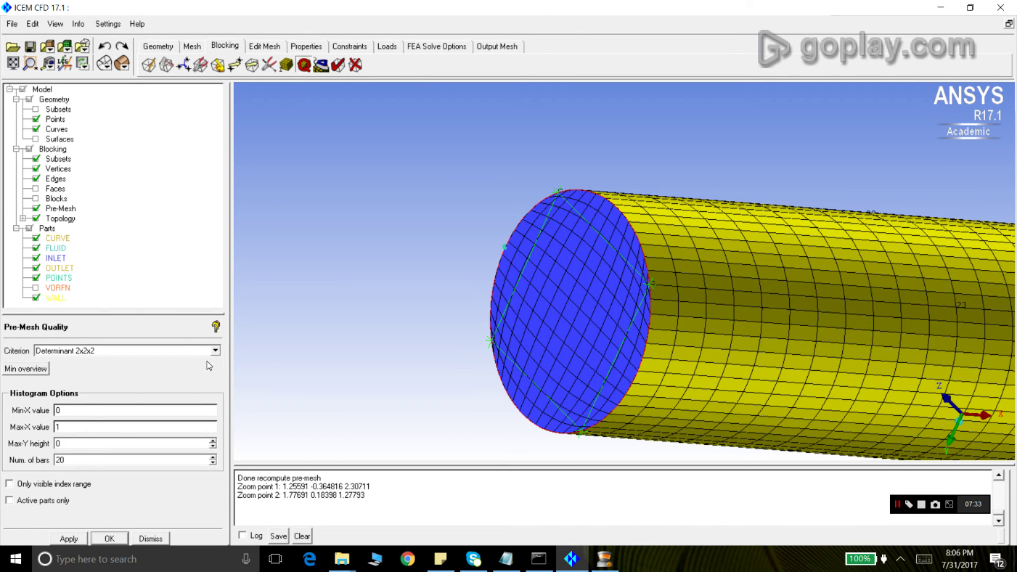
{"action": "left_click", "coordinate": [216, 353]}
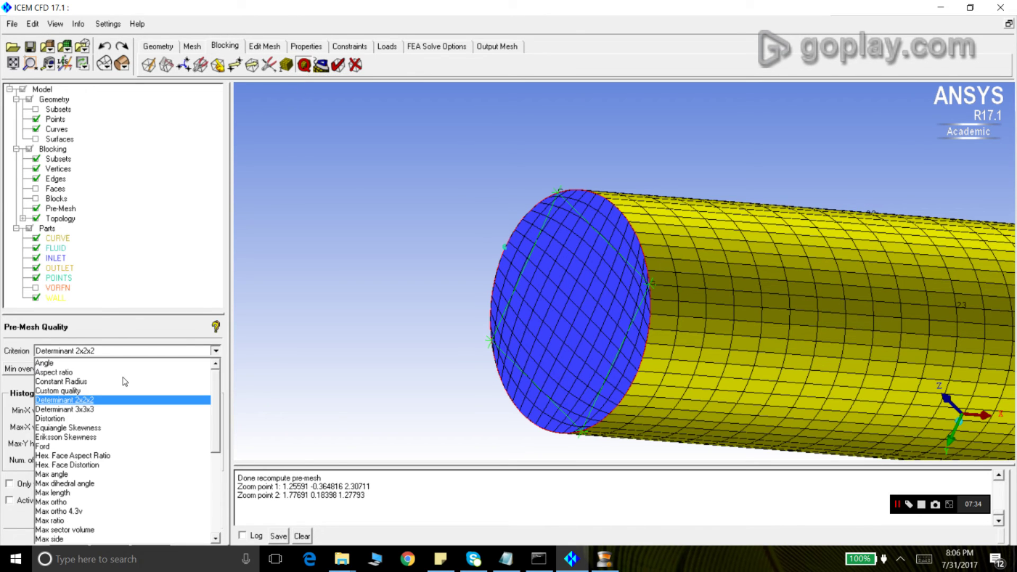
{"action": "left_click", "coordinate": [52, 363]}
{"action": "left_click", "coordinate": [71, 538]}
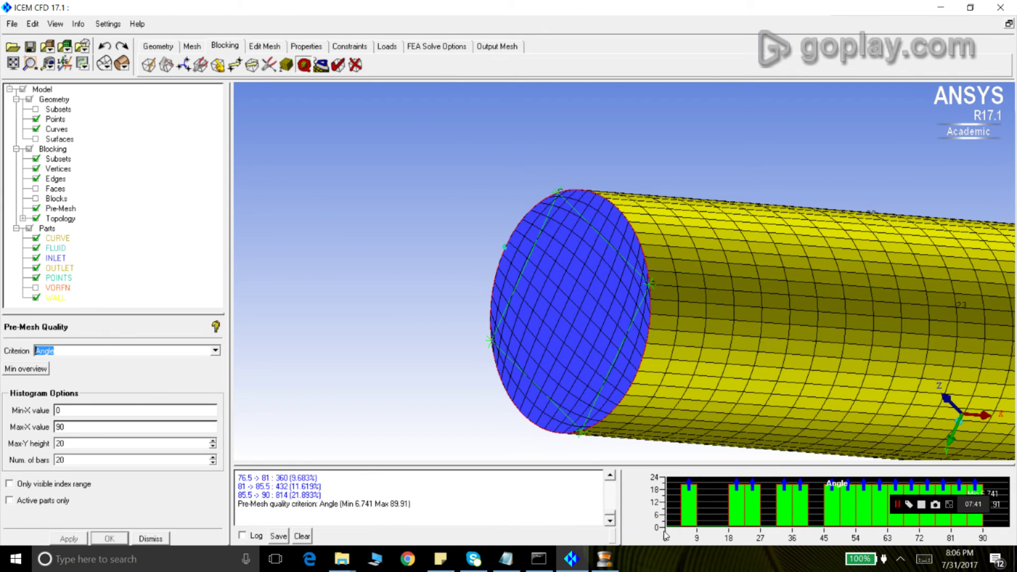
Highlight the elements of the lowest-angle histogram bar on the mesh, and close the histogram.
{"action": "left_click", "coordinate": [692, 506]}
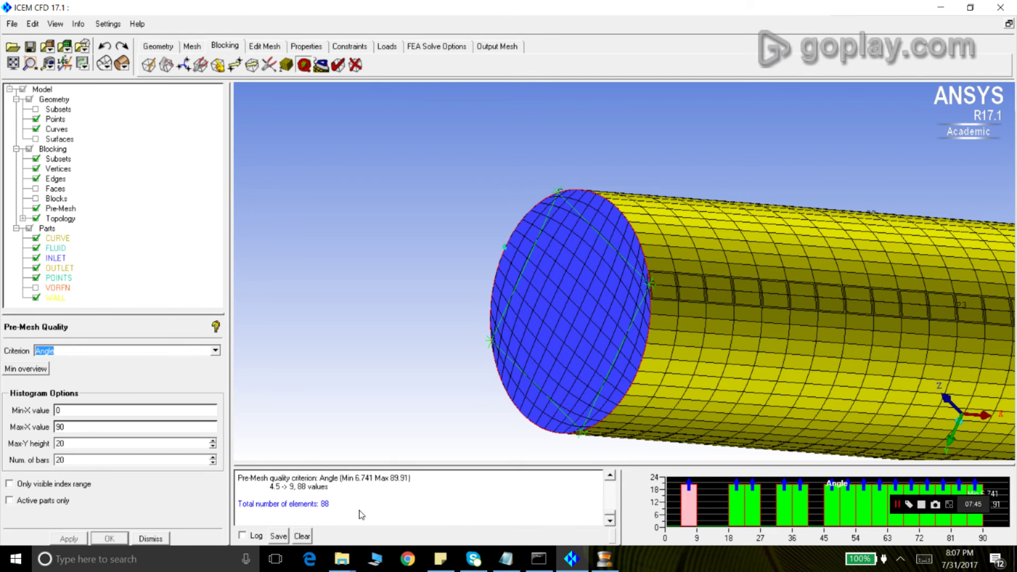
{"action": "scroll", "coordinate": [508, 307], "scroll_direction": "down", "scroll_amount": 2}
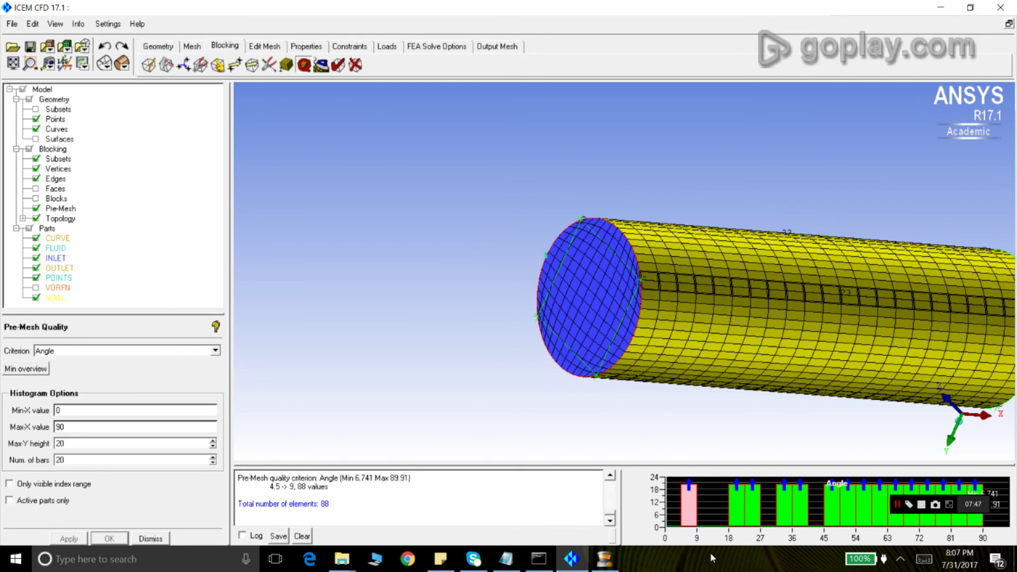
{"action": "right_click", "coordinate": [688, 514]}
{"action": "left_click", "coordinate": [712, 505]}
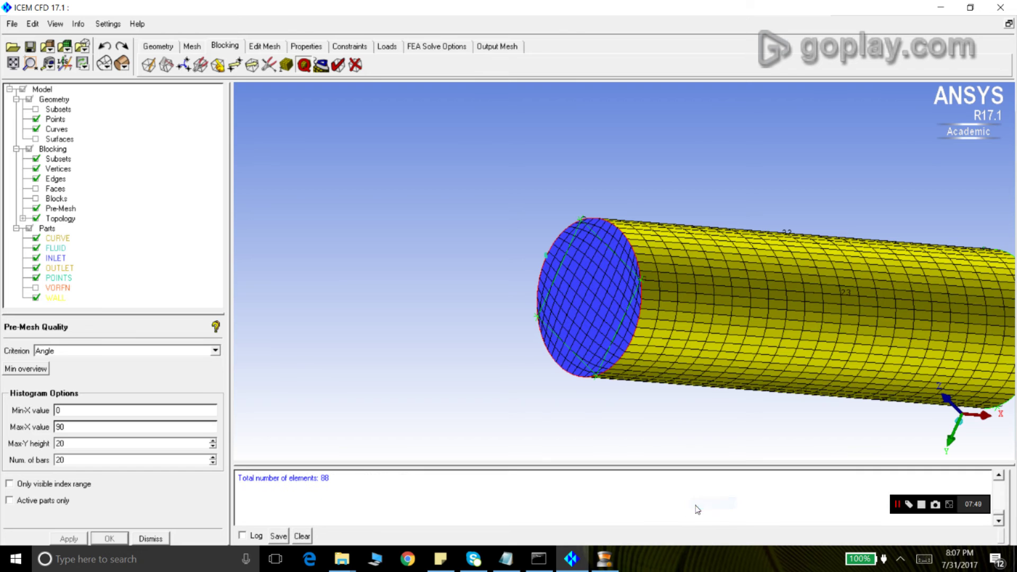
Examine the mesh around the pipe and the outlet face's cells near the block corners, closing the quality check.
{"action": "scroll", "coordinate": [601, 234], "scroll_direction": "up", "scroll_amount": 1}
{"action": "scroll", "coordinate": [601, 235], "scroll_direction": "down", "scroll_amount": 1}
{"action": "scroll", "coordinate": [687, 266], "scroll_direction": "up", "scroll_amount": 2}
{"action": "scroll", "coordinate": [687, 266], "scroll_direction": "down", "scroll_amount": 2}
{"action": "mouse_move", "coordinate": [607, 280]}
{"action": "left_mouse_down"}
{"action": "mouse_move", "coordinate": [632, 268]}
{"action": "mouse_move", "coordinate": [614, 274]}
{"action": "left_mouse_up"}
{"action": "left_click_drag", "start_coordinate": [685, 277], "coordinate": [734, 283]}
{"action": "left_click_drag", "start_coordinate": [850, 265], "coordinate": [813, 272]}
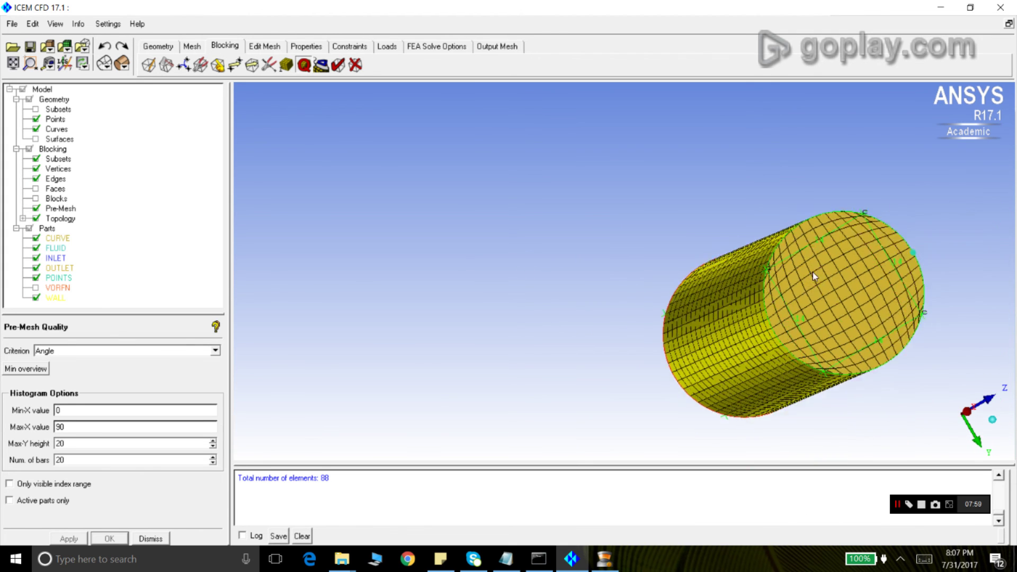
{"action": "left_click", "coordinate": [150, 539]}
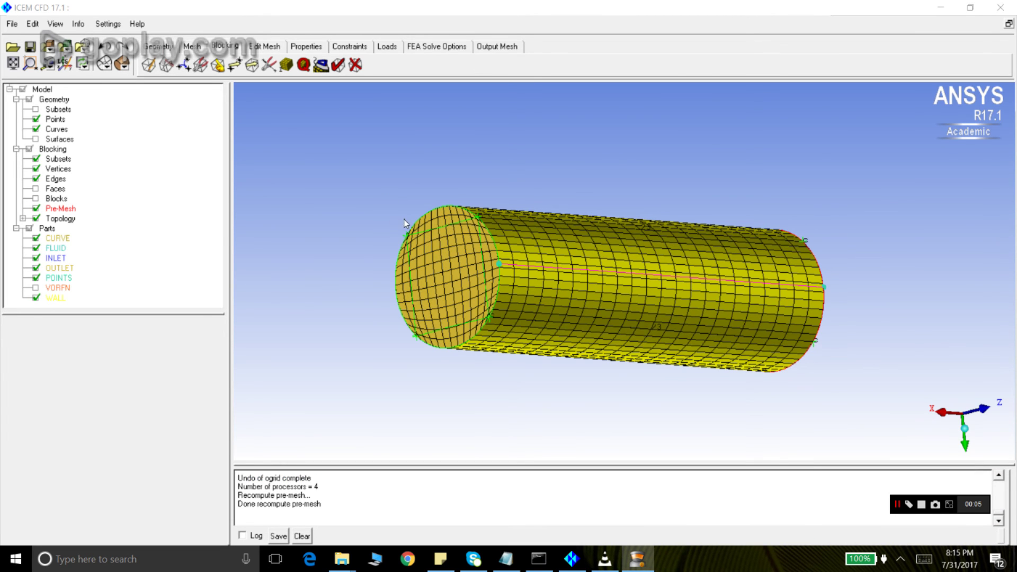
{"action": "left_click_drag", "start_coordinate": [433, 229], "coordinate": [438, 237]}
{"action": "scroll", "coordinate": [437, 239], "scroll_direction": "up", "scroll_amount": 3}
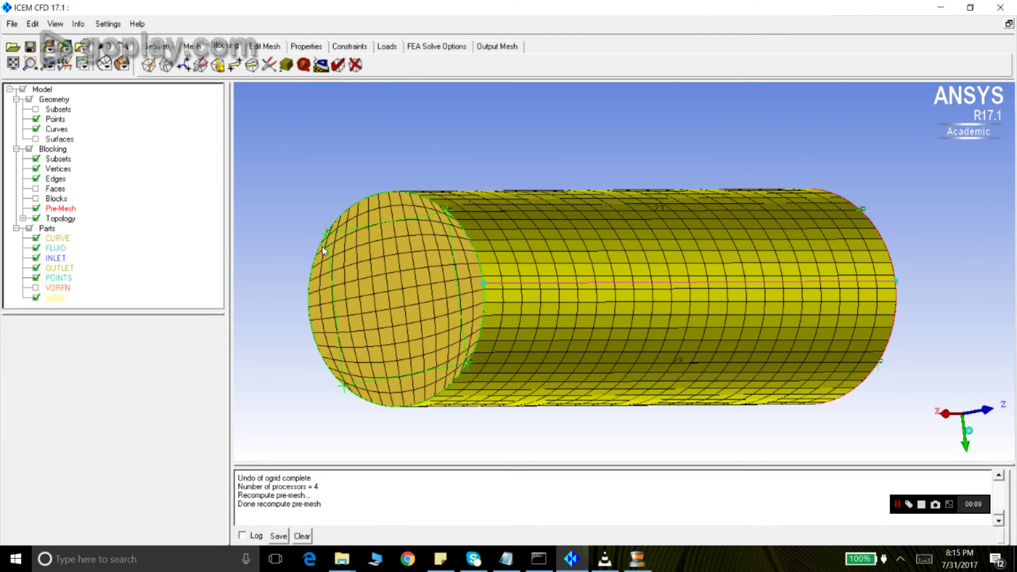
{"action": "left_click_drag", "start_coordinate": [381, 242], "coordinate": [353, 174]}
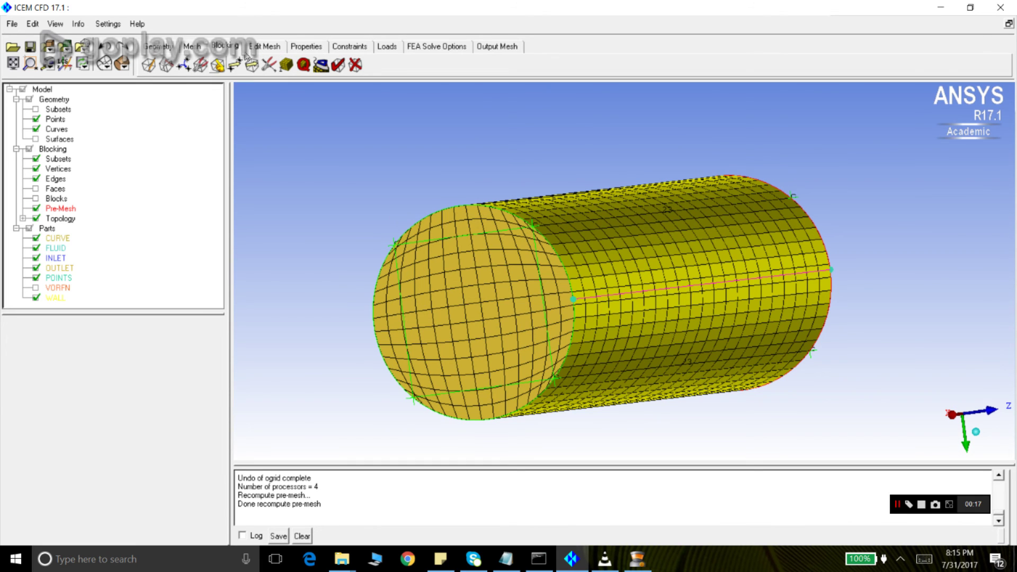
{"action": "scroll", "coordinate": [548, 272], "scroll_direction": "up", "scroll_amount": 3}
{"action": "scroll", "coordinate": [548, 270], "scroll_direction": "down", "scroll_amount": 3}
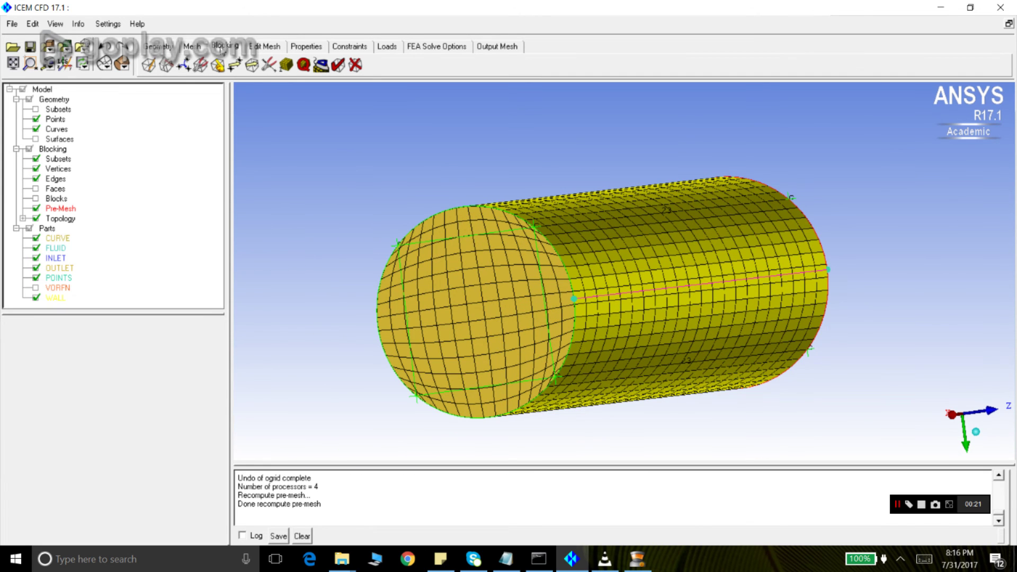
Start an O-grid split, hide the pre-mesh, and select the pipe's single block for it.
{"action": "left_click", "coordinate": [166, 66]}
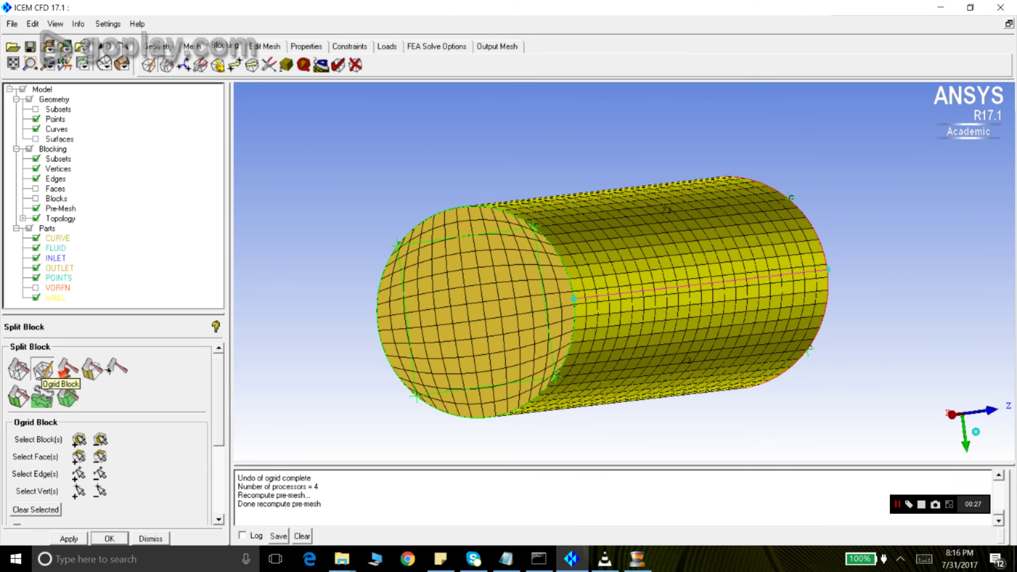
{"action": "left_click", "coordinate": [35, 208]}
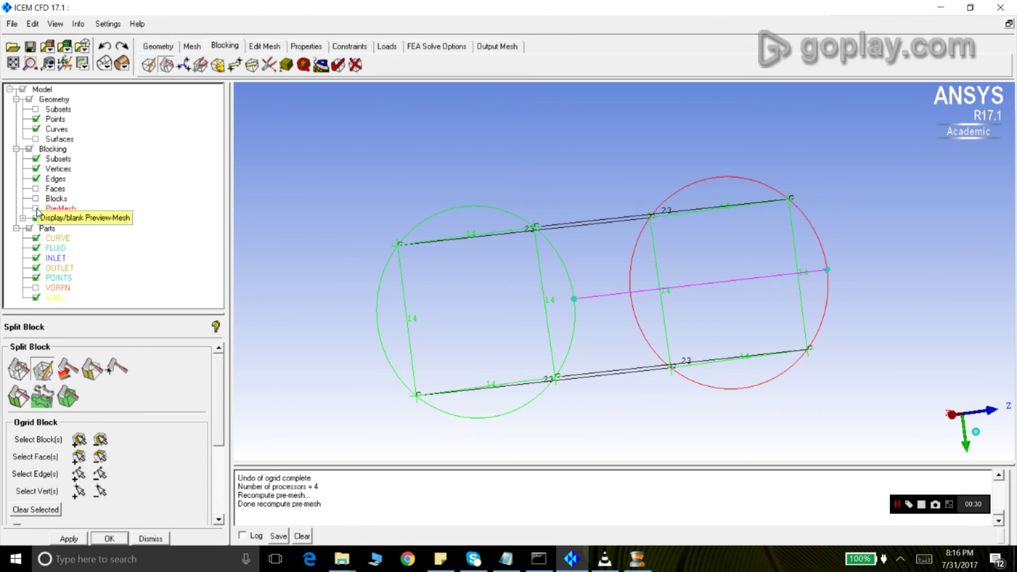
{"action": "left_click", "coordinate": [78, 441]}
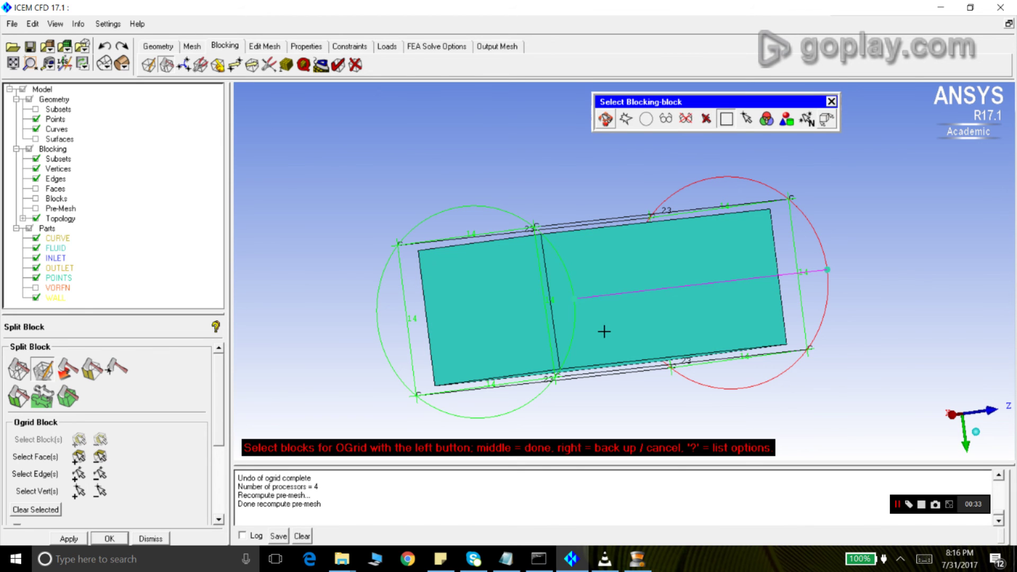
{"action": "left_click", "coordinate": [557, 365]}
{"action": "middle_click", "coordinate": [354, 210]}
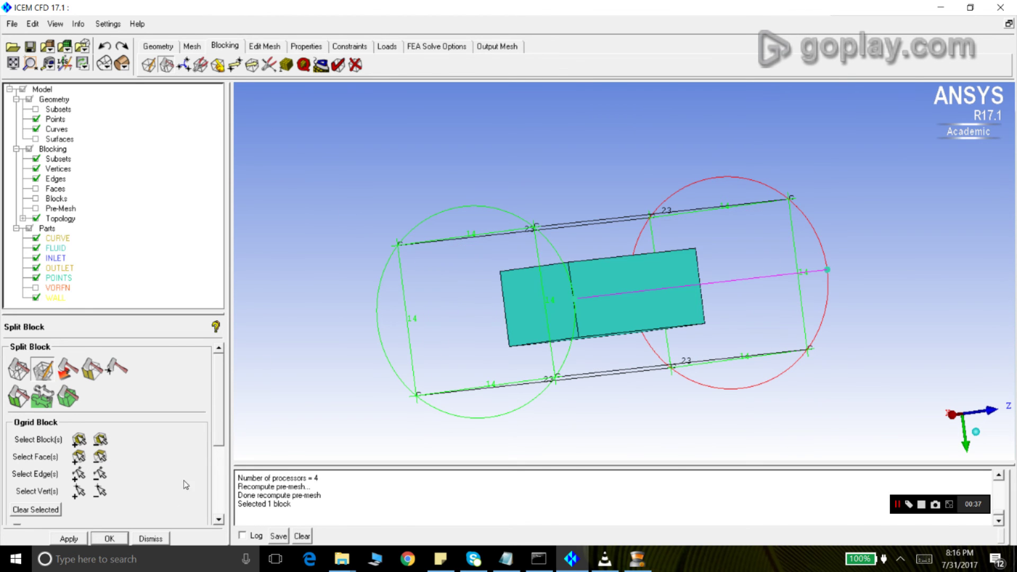
Add the inlet and outlet end faces to the O-grid selection and create the O-grid block.
{"action": "left_click", "coordinate": [77, 458]}
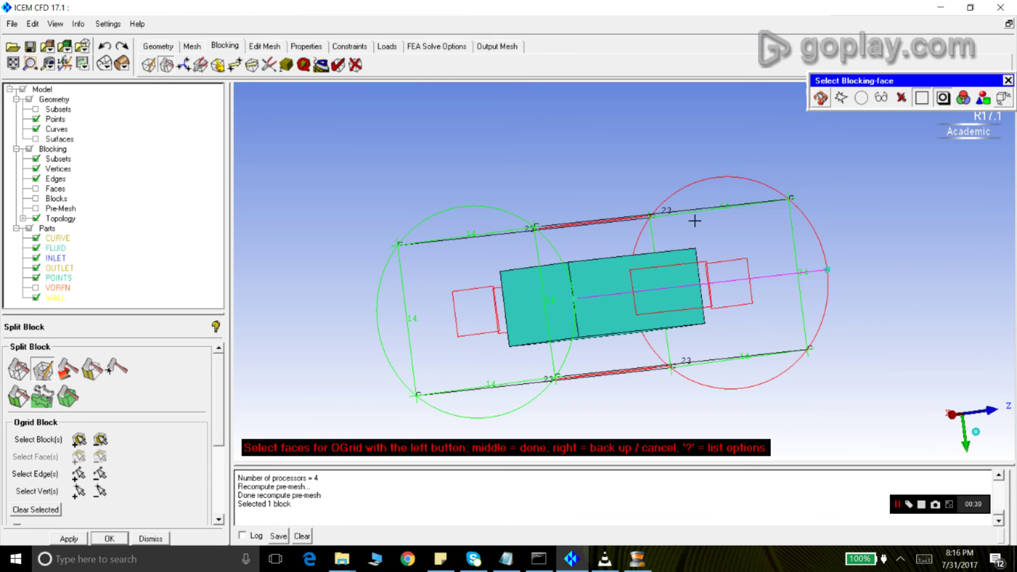
{"action": "left_click", "coordinate": [827, 101]}
{"action": "left_click_drag", "start_coordinate": [573, 281], "coordinate": [383, 370]}
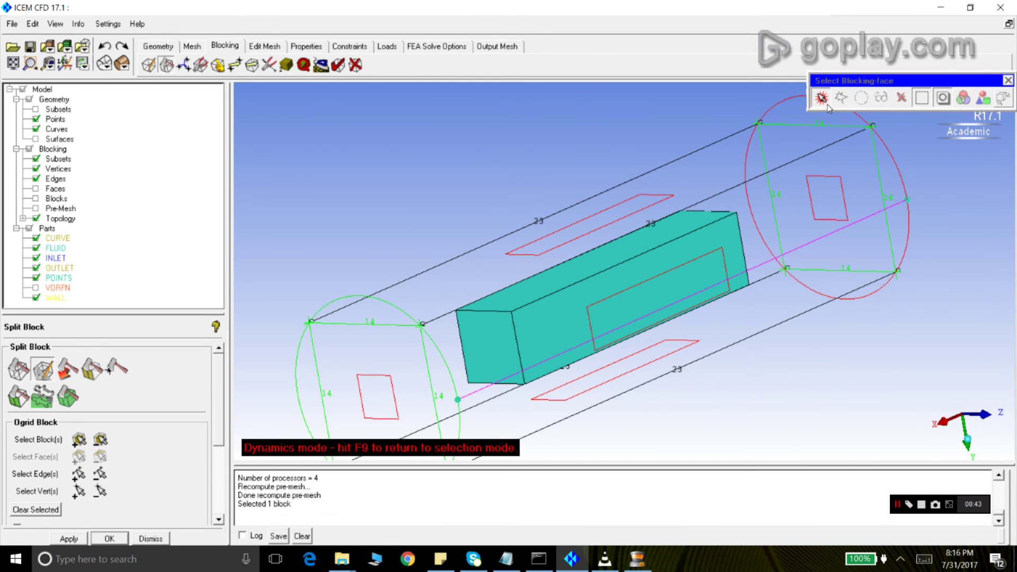
{"action": "left_click", "coordinate": [822, 98]}
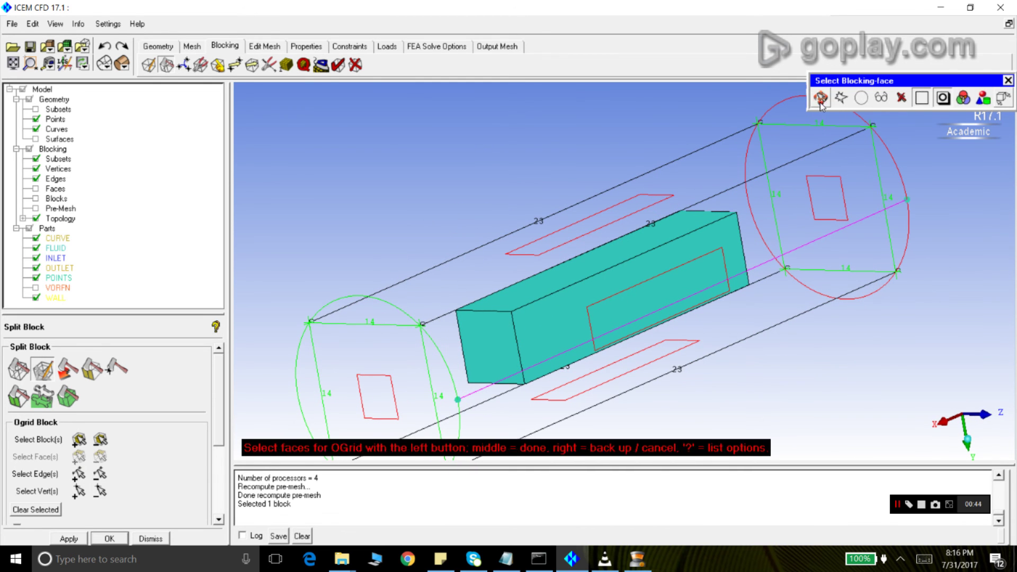
{"action": "left_click", "coordinate": [374, 398]}
{"action": "left_click", "coordinate": [834, 214]}
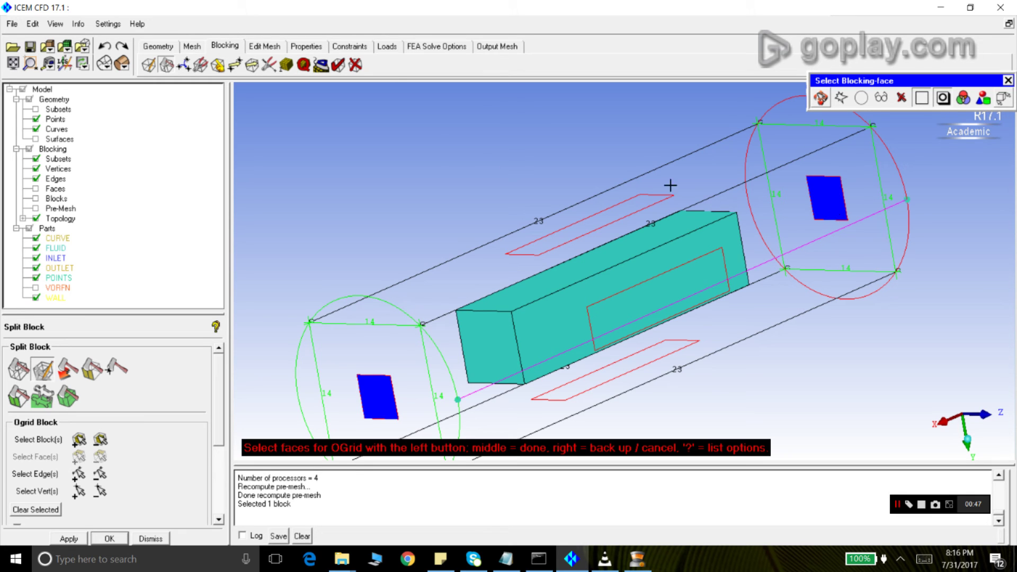
{"action": "middle_click", "coordinate": [417, 167]}
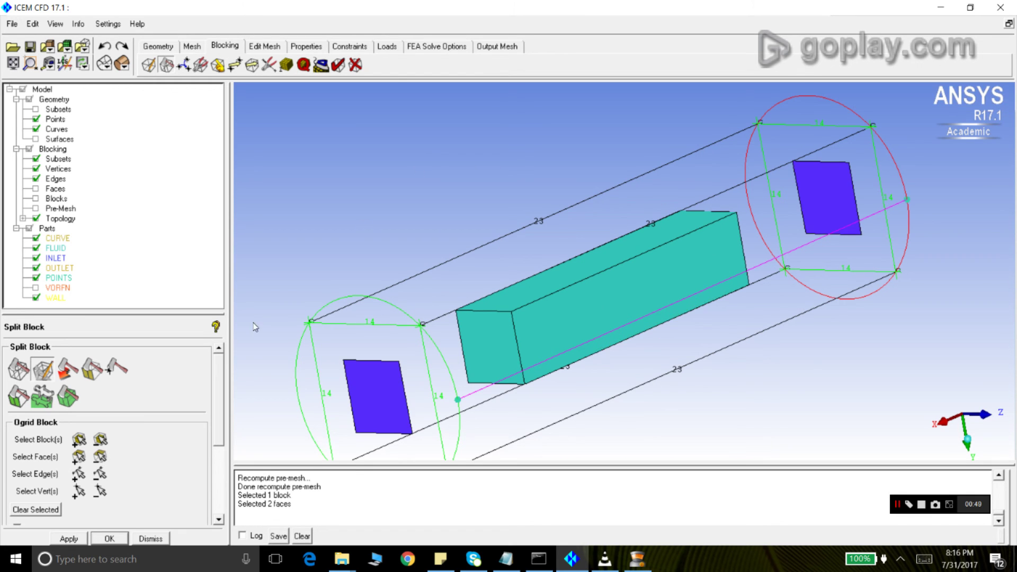
{"action": "left_click", "coordinate": [70, 539]}
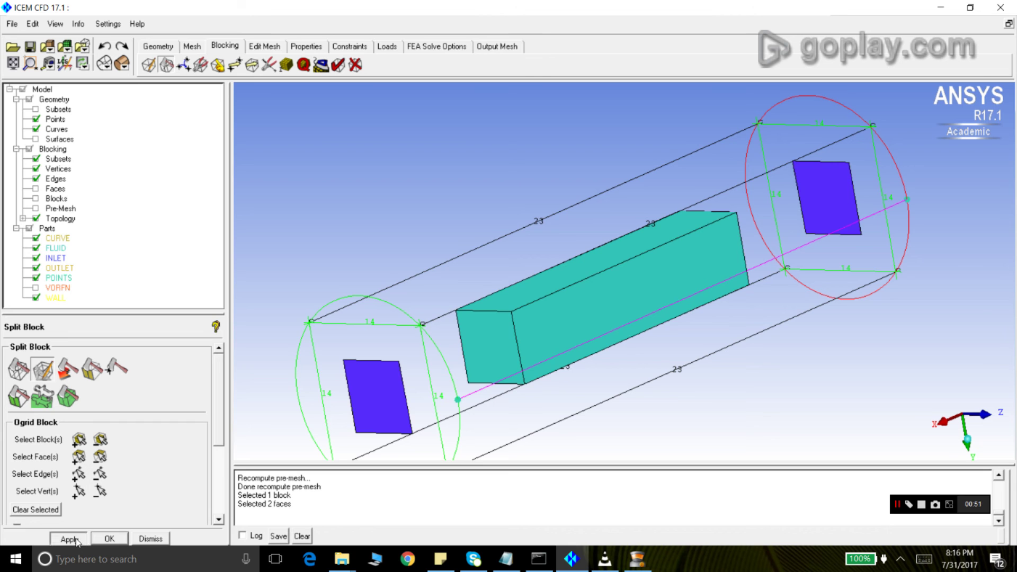
{"action": "left_click", "coordinate": [150, 538]}
Examine the O-grid's inner block and diagonal edges at both ends of the pipe.
{"action": "scroll", "coordinate": [409, 278], "scroll_direction": "down", "scroll_amount": 2}
{"action": "left_click_drag", "start_coordinate": [386, 286], "coordinate": [406, 302]}
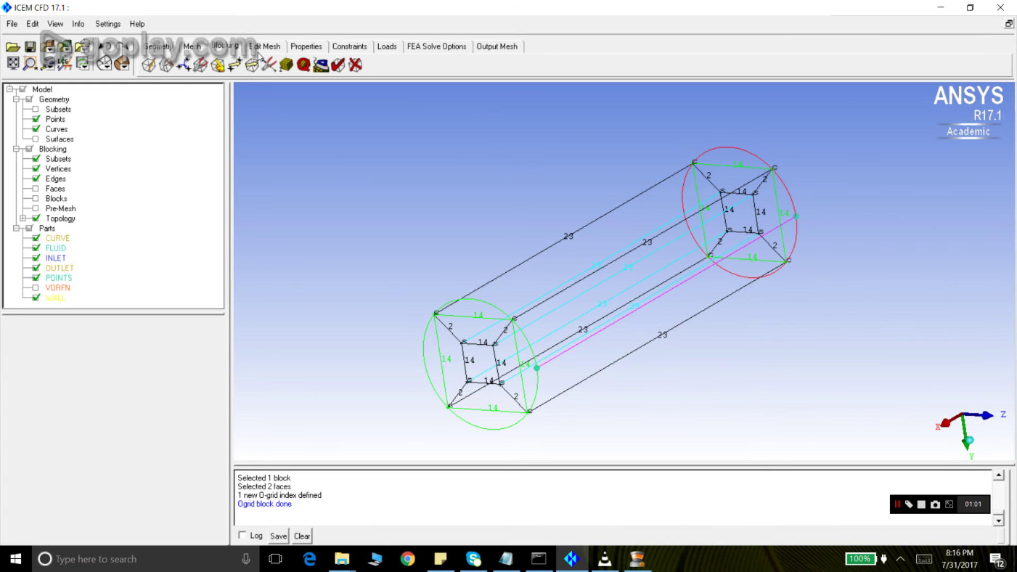
{"action": "left_click_drag", "start_coordinate": [507, 352], "coordinate": [525, 331]}
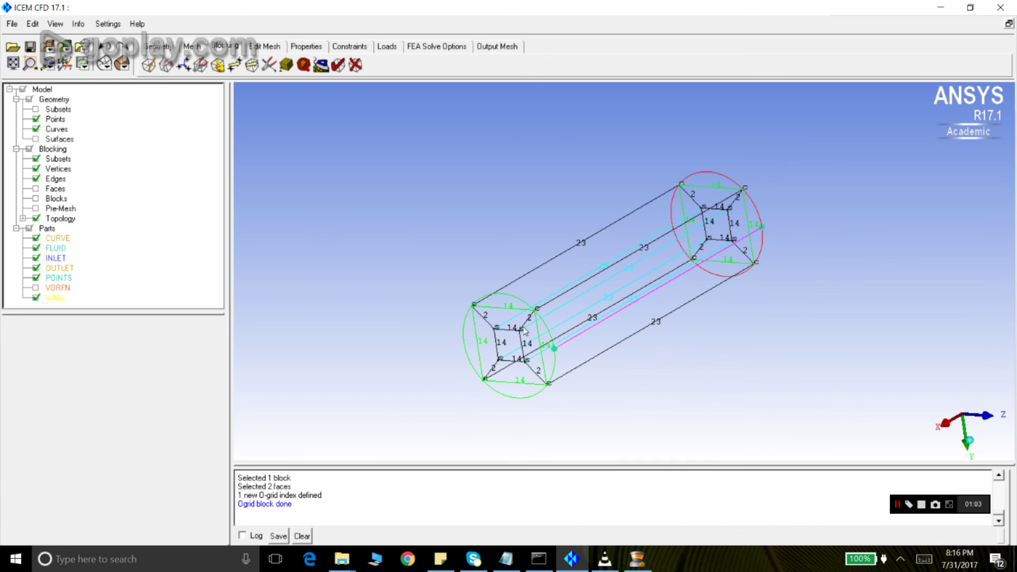
{"action": "left_click_drag", "start_coordinate": [754, 197], "coordinate": [734, 209]}
{"action": "scroll", "coordinate": [656, 224], "scroll_direction": "up", "scroll_amount": 2}
{"action": "scroll", "coordinate": [656, 224], "scroll_direction": "down", "scroll_amount": 2}
{"action": "left_click_drag", "start_coordinate": [481, 327], "coordinate": [505, 344]}
{"action": "scroll", "coordinate": [505, 343], "scroll_direction": "up", "scroll_amount": 2}
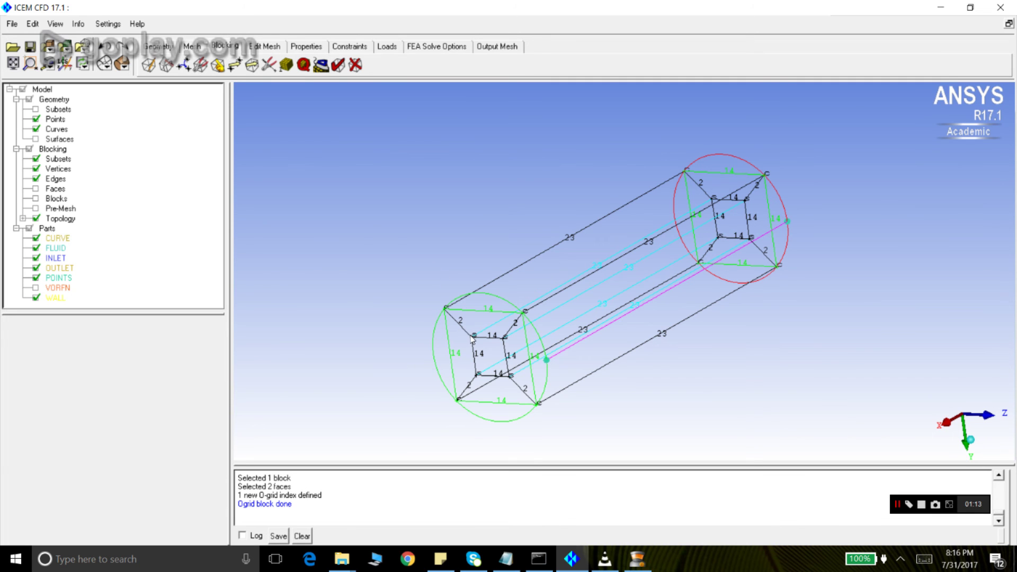
{"action": "scroll", "coordinate": [471, 337], "scroll_direction": "up", "scroll_amount": 1}
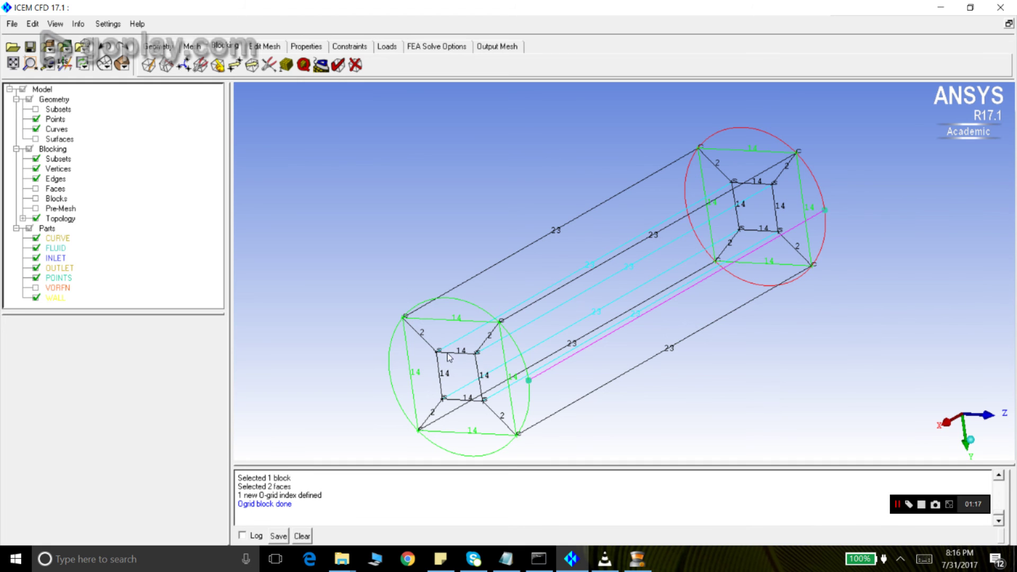
Review the part mesh setup parameters and return to the blocking tools.
{"action": "left_click", "coordinate": [198, 46]}
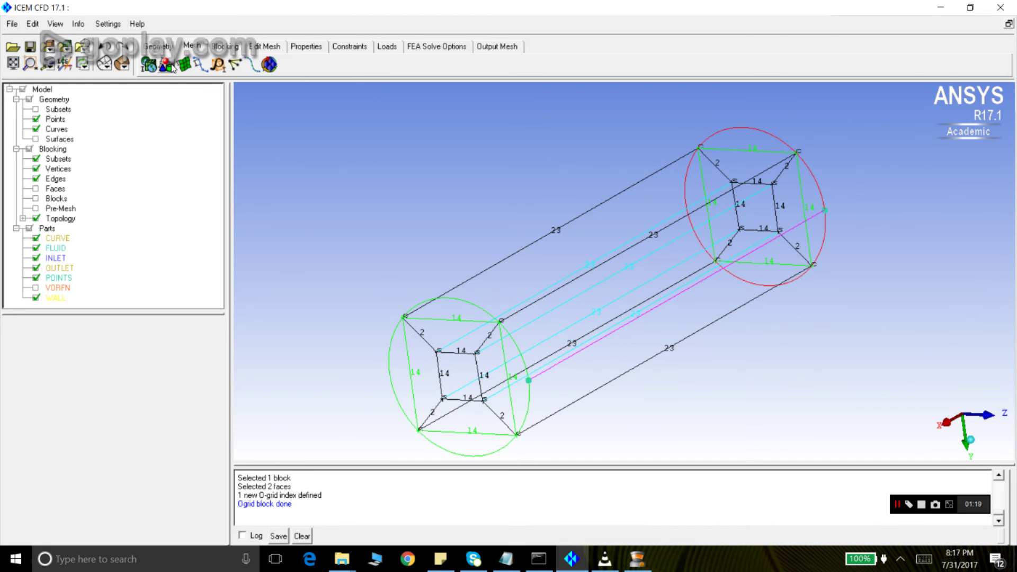
{"action": "left_click", "coordinate": [167, 65]}
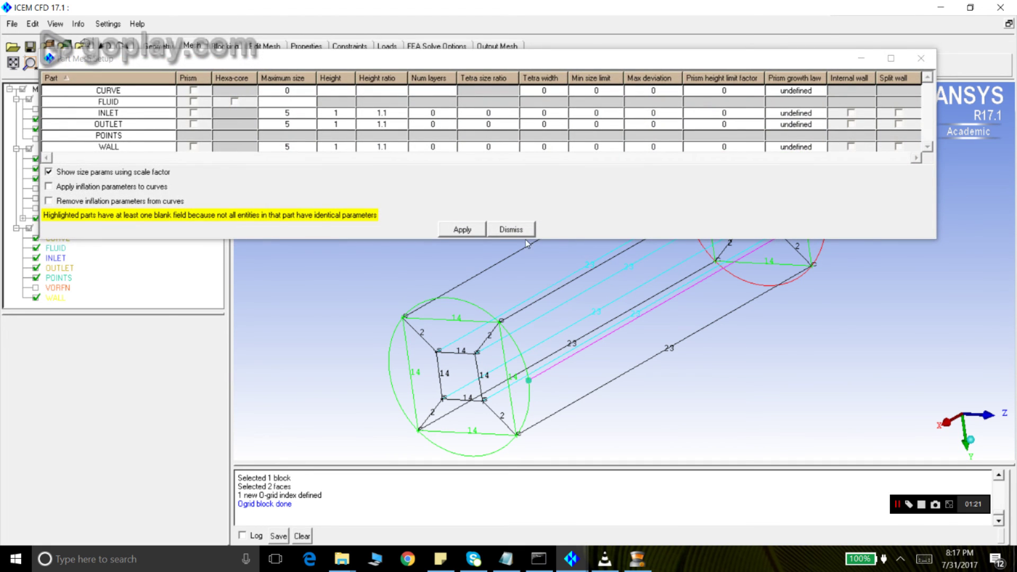
{"action": "left_click", "coordinate": [521, 231]}
{"action": "left_click", "coordinate": [235, 48]}
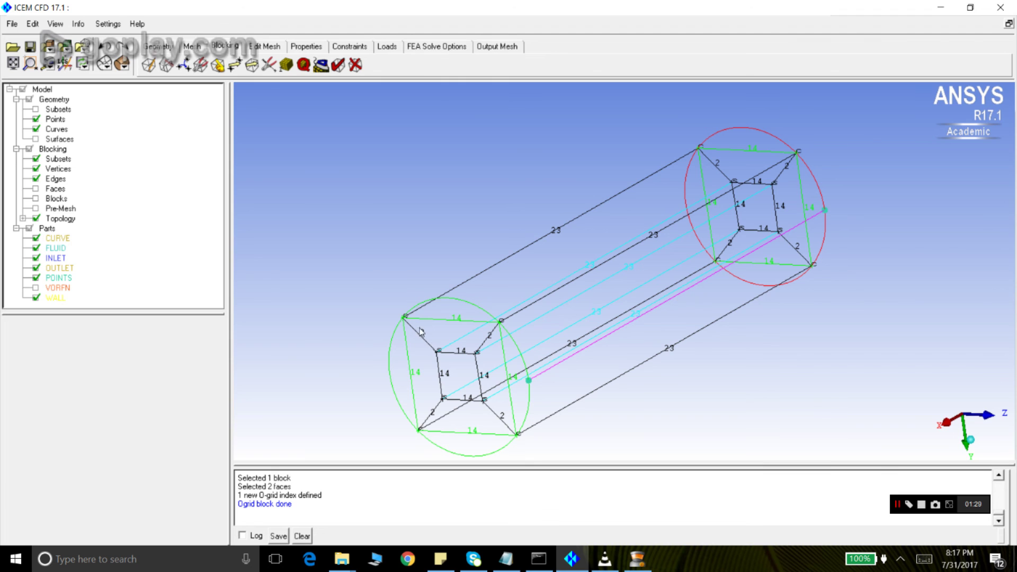
Select a diagonal O-grid edge at the outlet end for edge meshing parameters and copy its parameters to all parallel edges.
{"action": "left_click", "coordinate": [290, 67]}
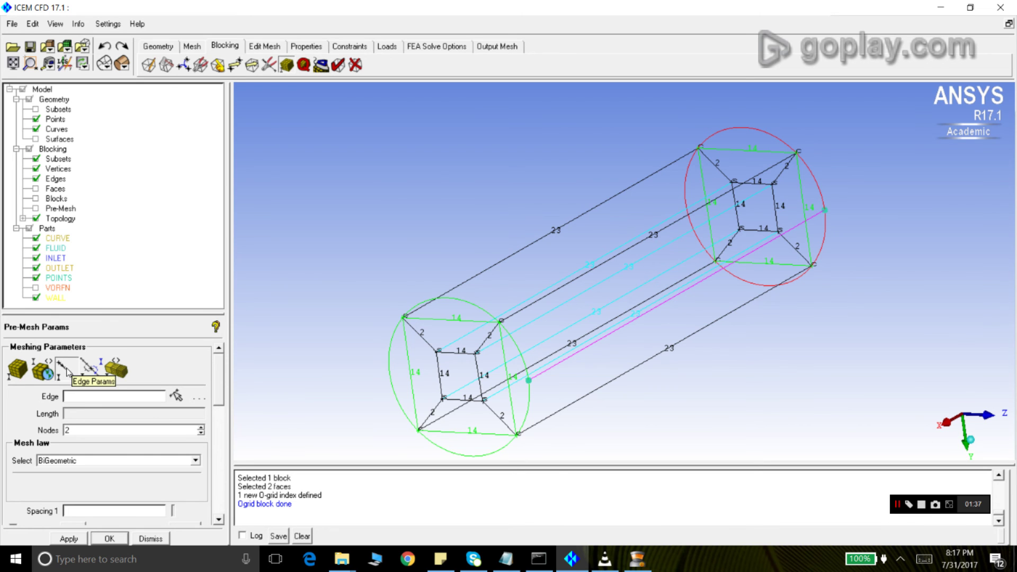
{"action": "left_click", "coordinate": [176, 396]}
{"action": "left_click", "coordinate": [429, 342]}
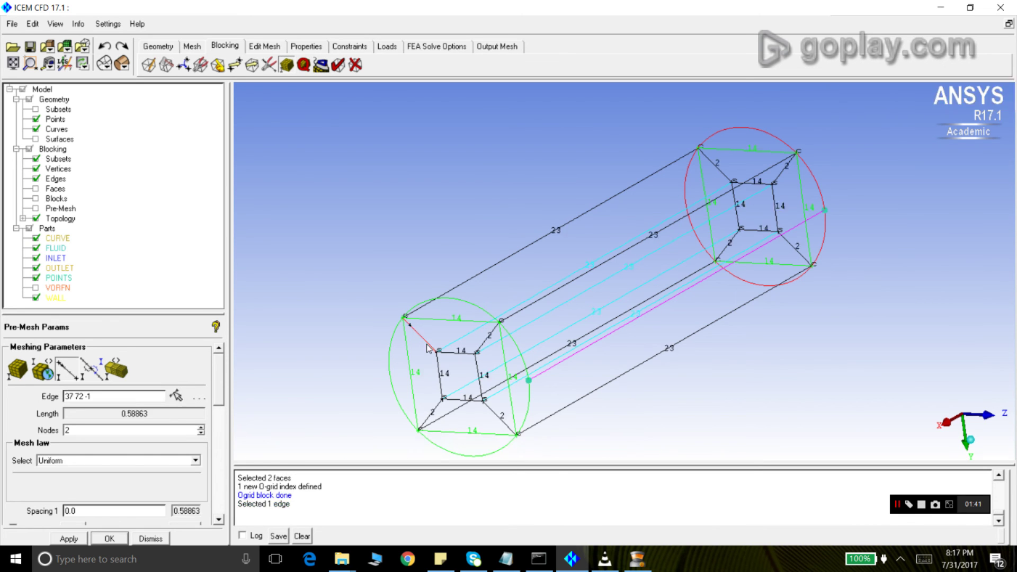
{"action": "left_click_drag", "start_coordinate": [217, 377], "coordinate": [236, 447]}
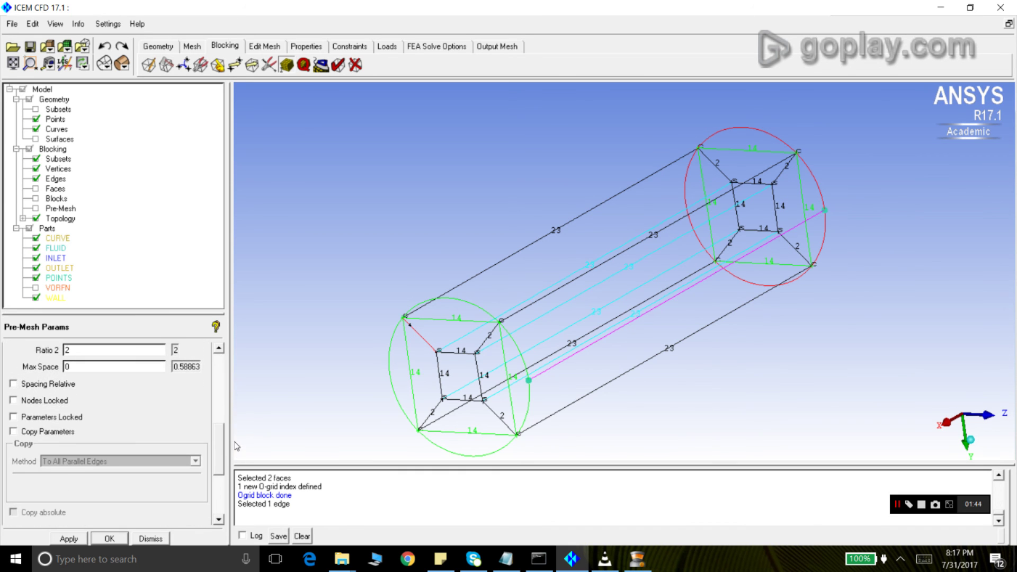
{"action": "left_click", "coordinate": [13, 431]}
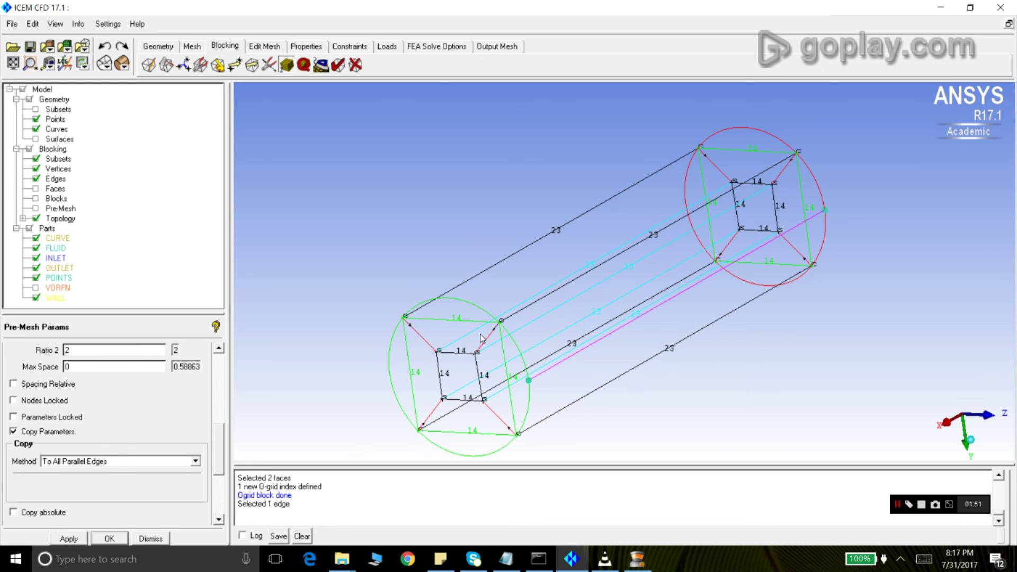
{"action": "left_click_drag", "start_coordinate": [410, 230], "coordinate": [440, 256]}
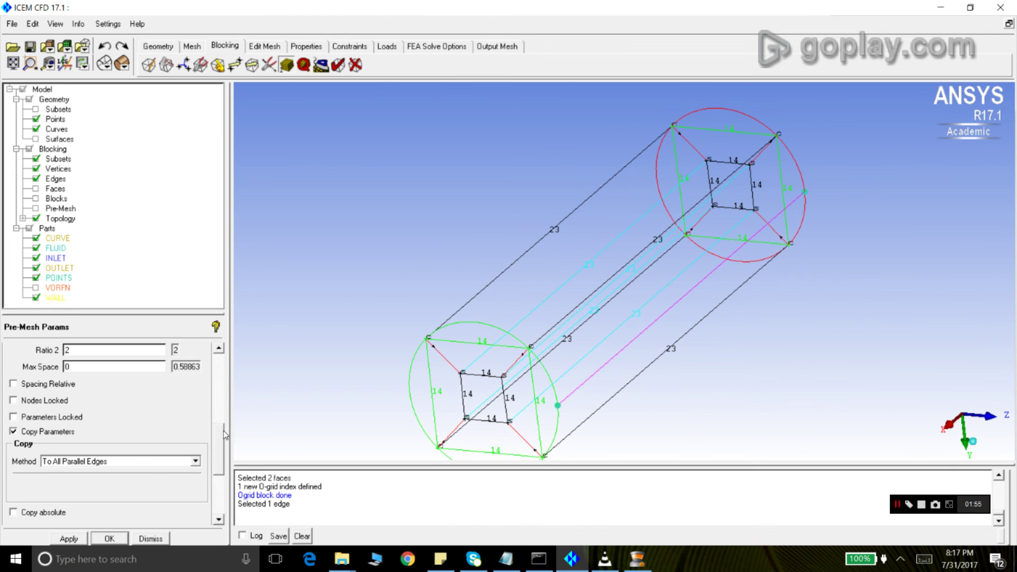
Set the node count of the diagonal O-grid edges to 16.
{"action": "left_click_drag", "start_coordinate": [222, 445], "coordinate": [227, 377]}
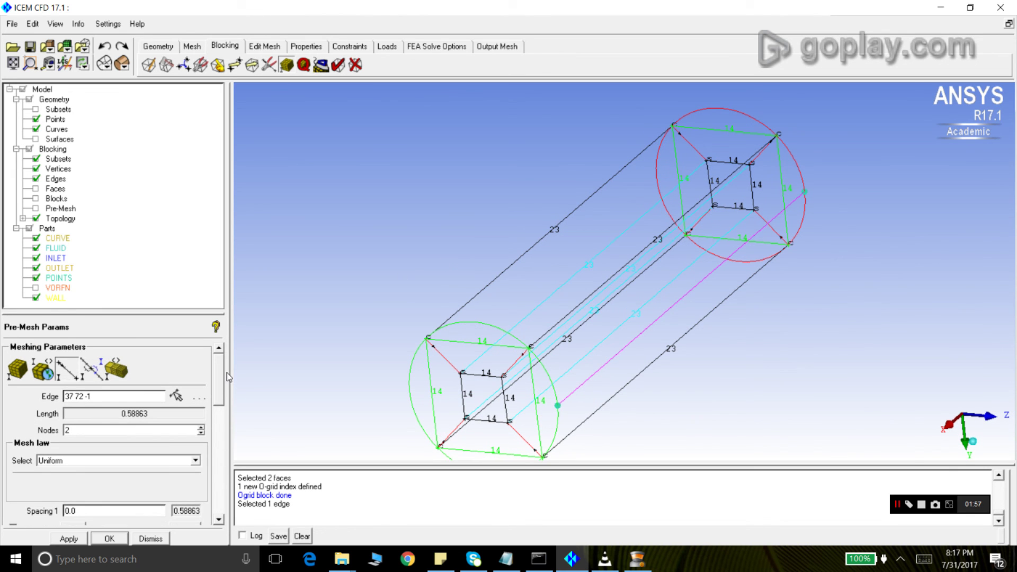
{"action": "double_click", "coordinate": [187, 430]}
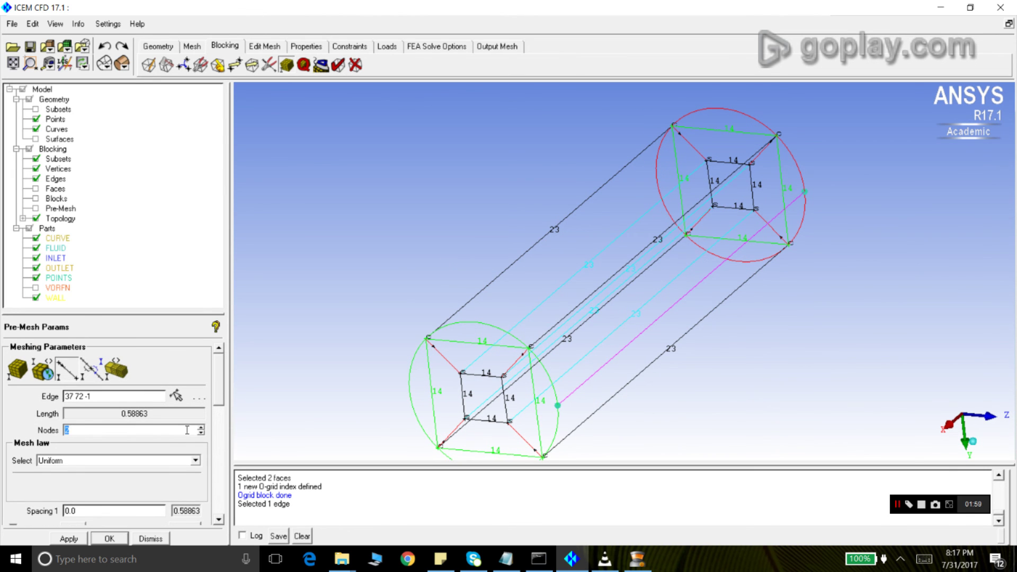
{"action": "type", "text": "16"}
{"action": "key", "text": "Return"}
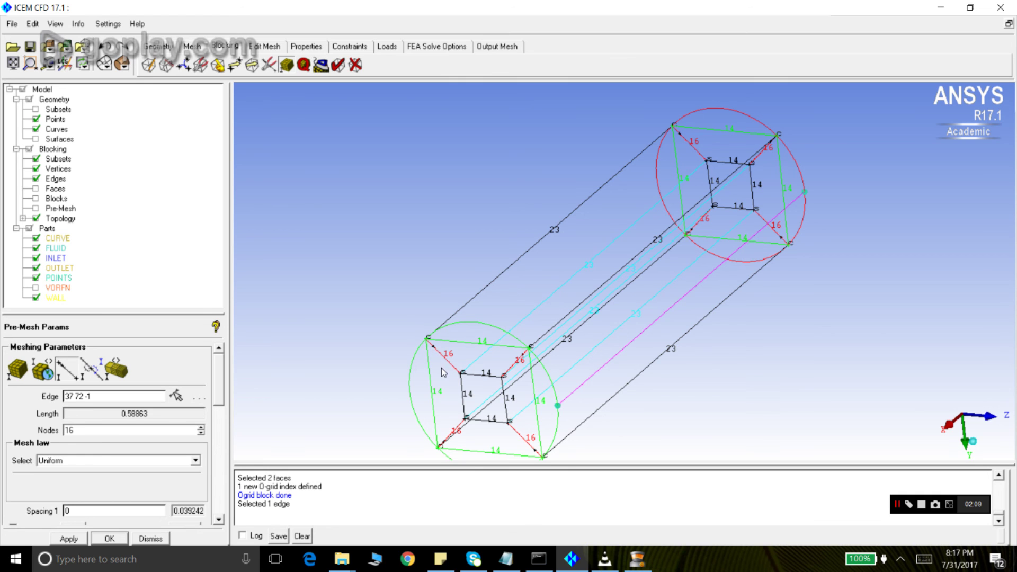
Set the diagonal edges' mesh law to From-Graphs with an S curve point density and check the edge direction arrows.
{"action": "left_click", "coordinate": [195, 461]}
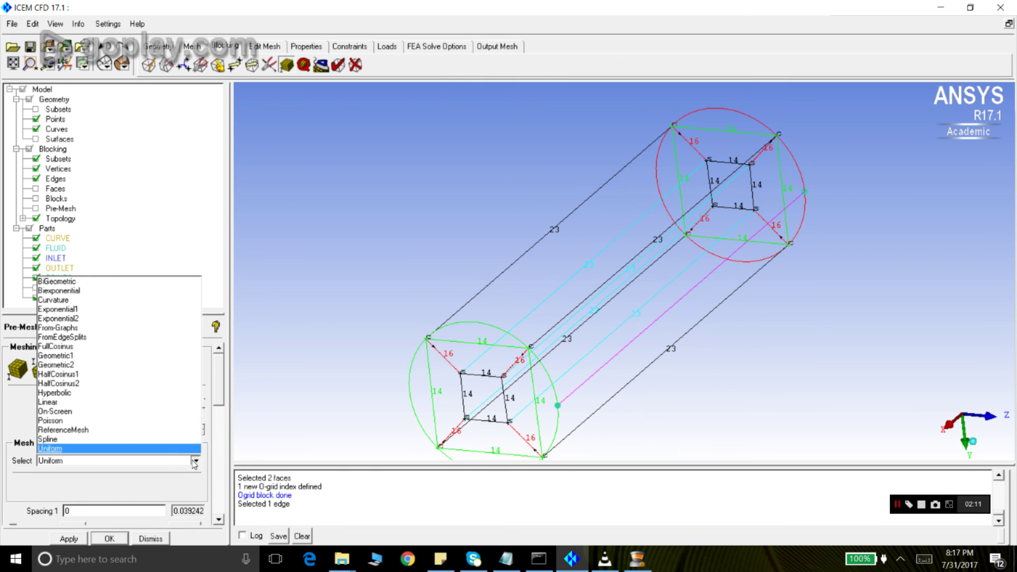
{"action": "left_click", "coordinate": [72, 328]}
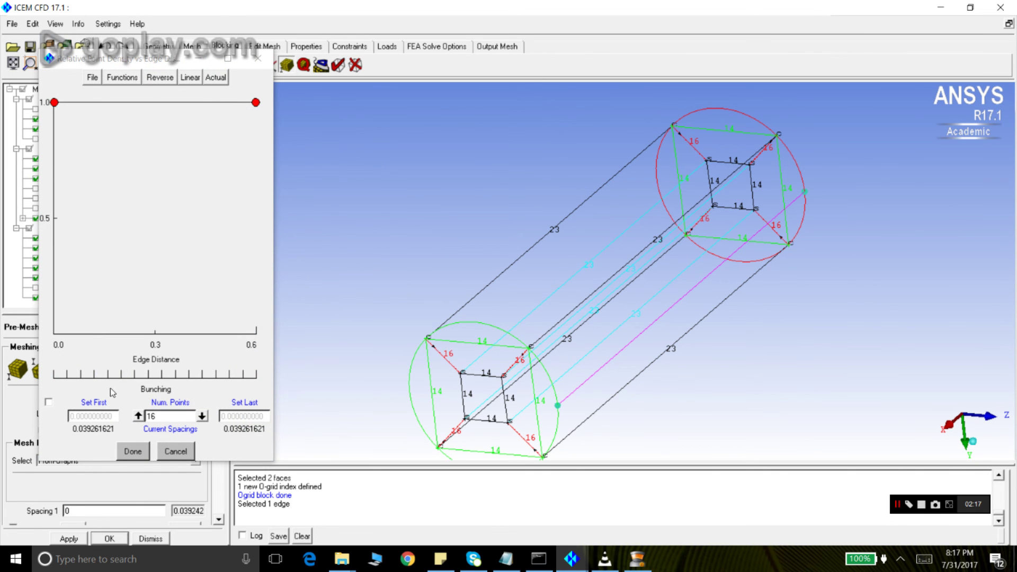
{"action": "left_click", "coordinate": [122, 77]}
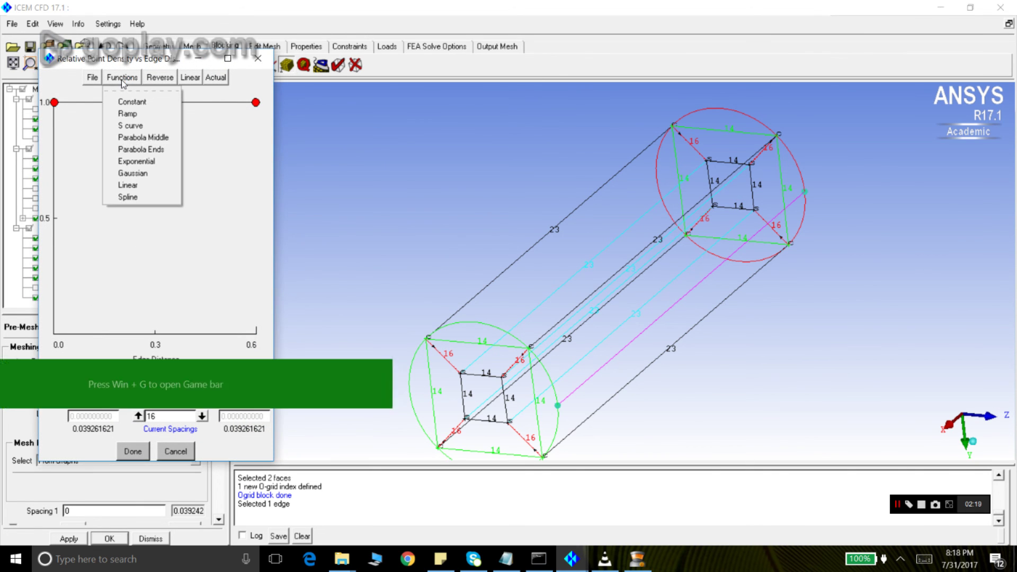
{"action": "left_click", "coordinate": [135, 127]}
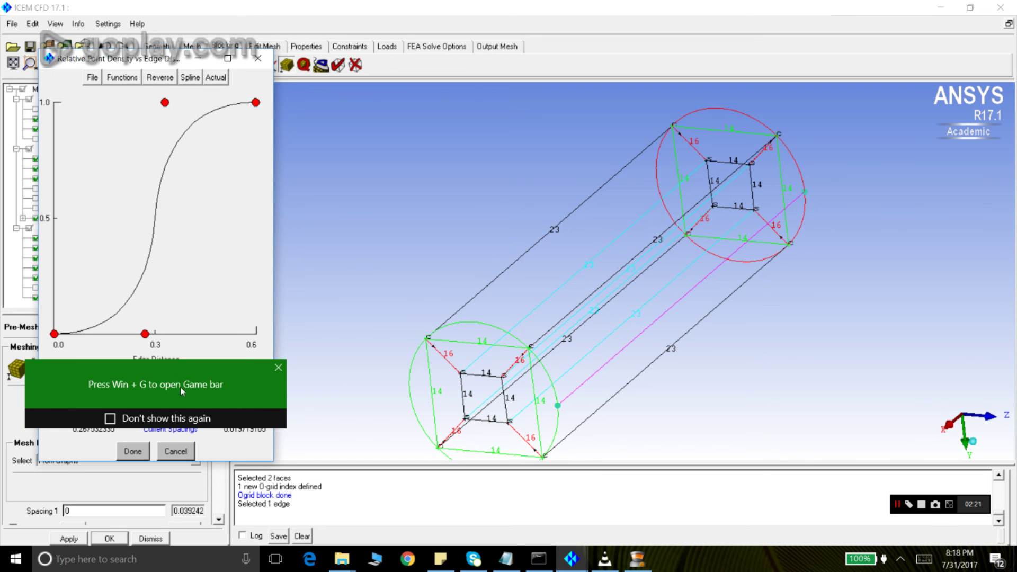
{"action": "left_click", "coordinate": [278, 368]}
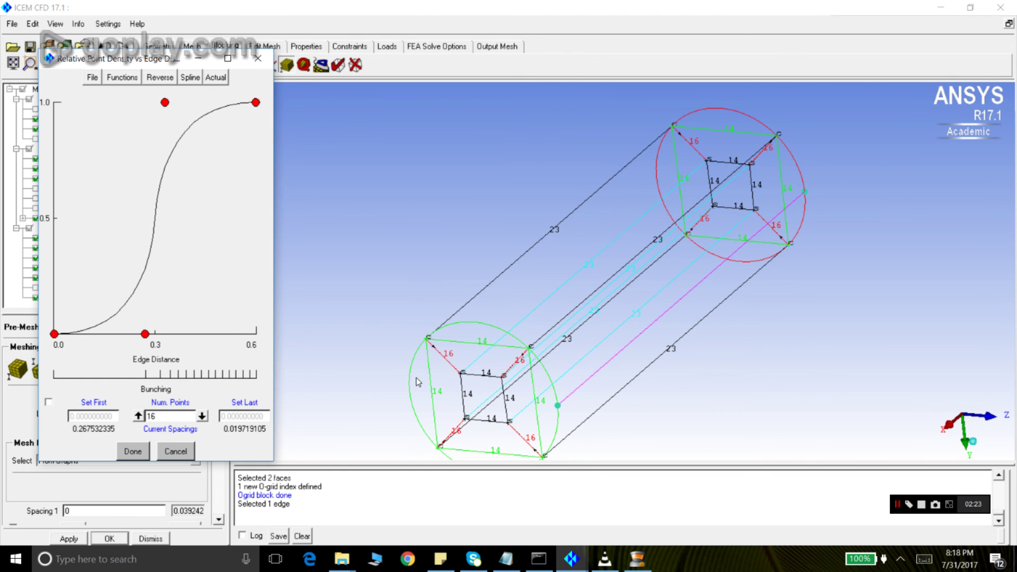
{"action": "left_click_drag", "start_coordinate": [444, 376], "coordinate": [439, 318]}
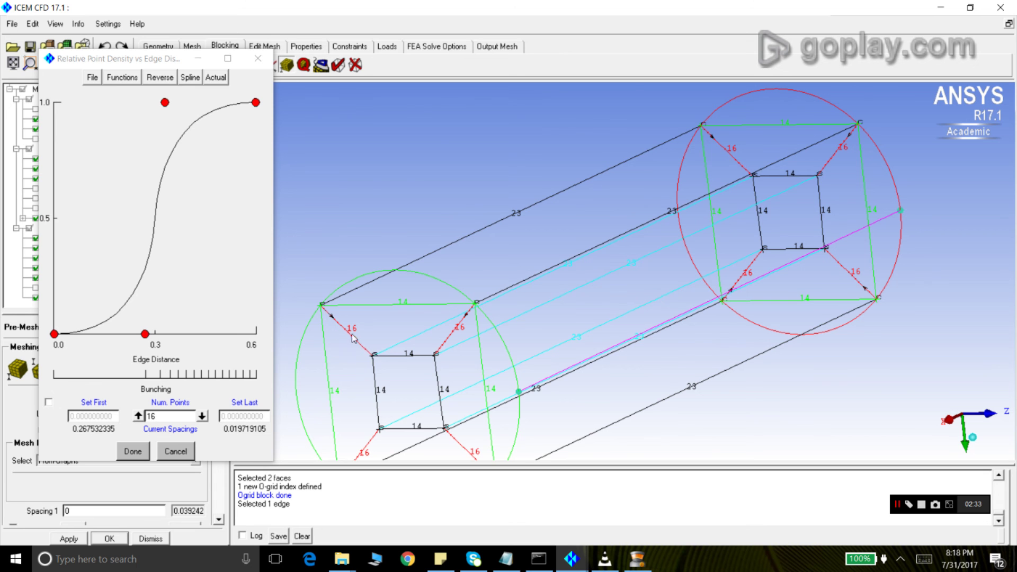
{"action": "scroll", "coordinate": [438, 345], "scroll_direction": "up", "scroll_amount": 3}
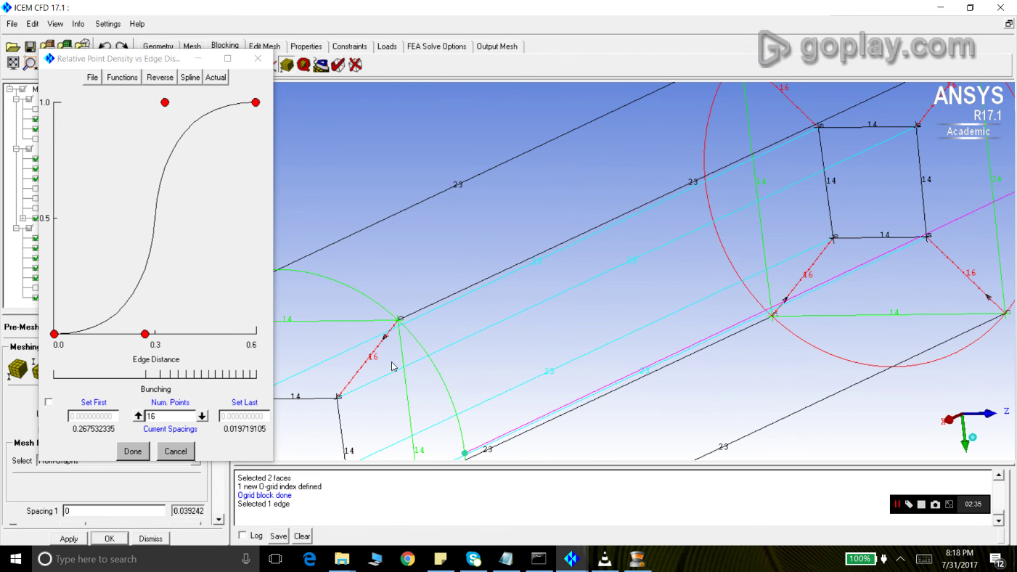
{"action": "left_click_drag", "start_coordinate": [410, 341], "coordinate": [434, 315]}
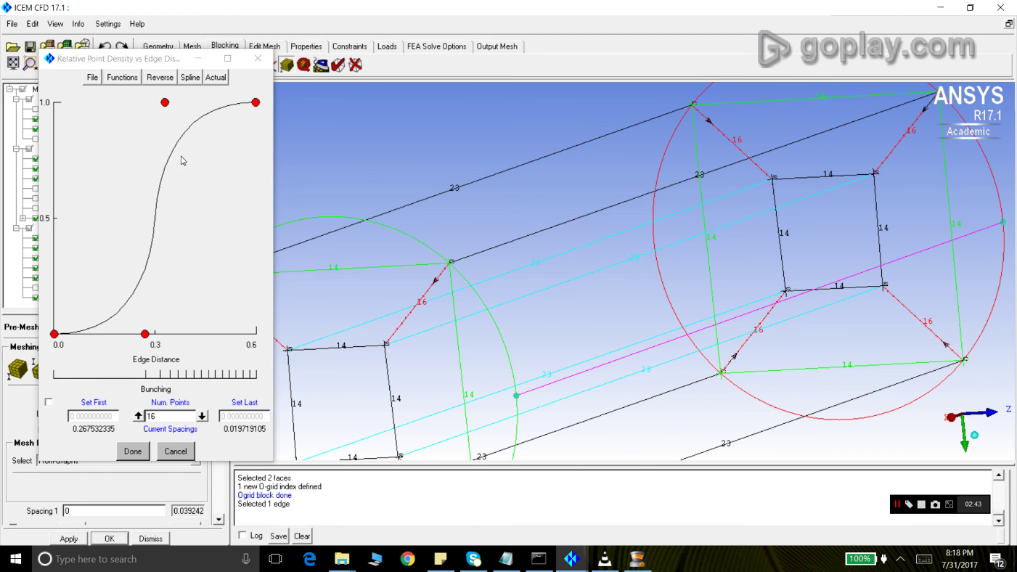
Accept the S curve point distribution, apply the edge parameters, and close the pre-mesh parameters.
{"action": "left_click", "coordinate": [132, 452]}
{"action": "left_click_drag", "start_coordinate": [223, 396], "coordinate": [218, 506]}
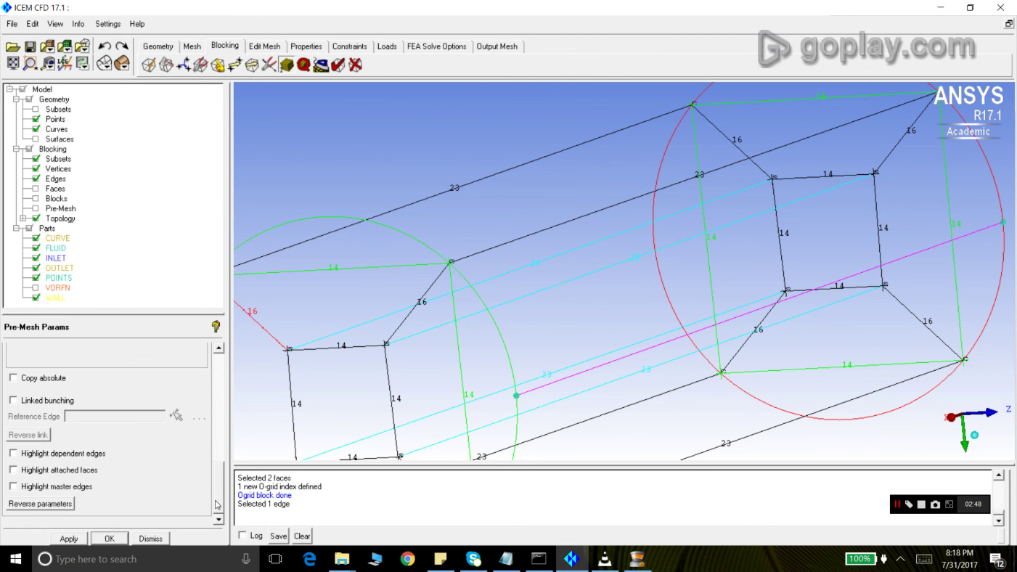
{"action": "left_click", "coordinate": [75, 539]}
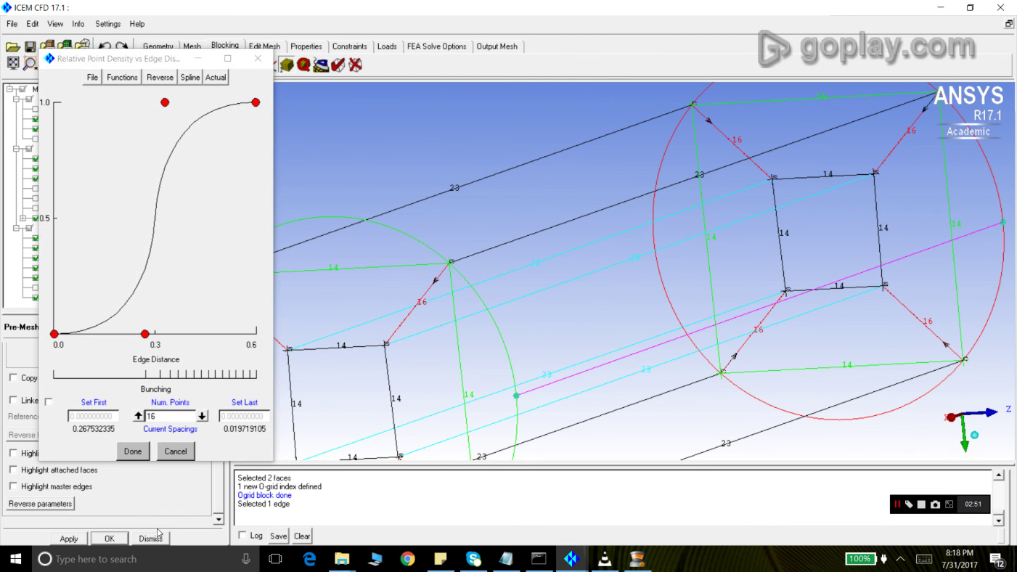
{"action": "left_click", "coordinate": [133, 452]}
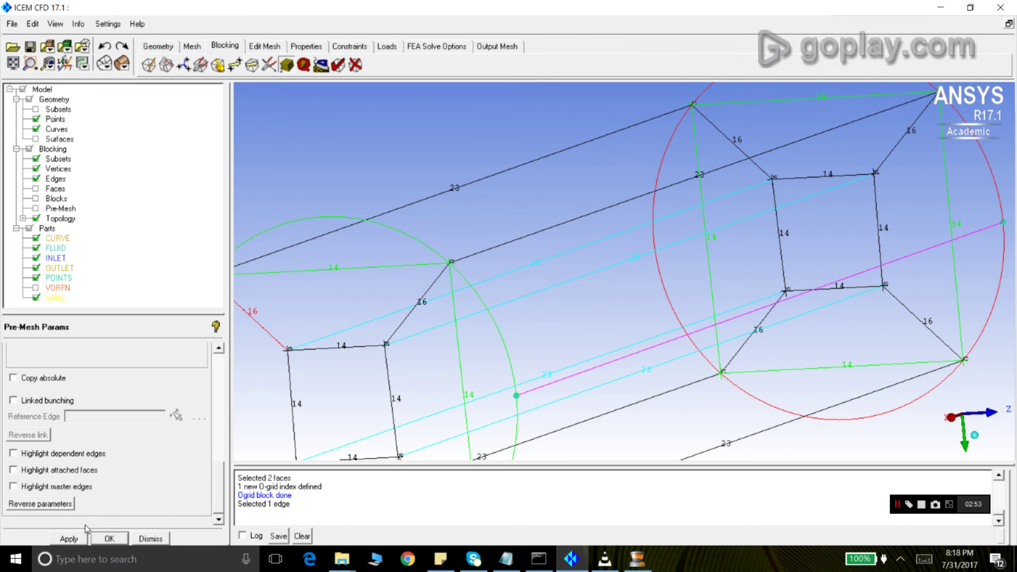
{"action": "left_click", "coordinate": [151, 538]}
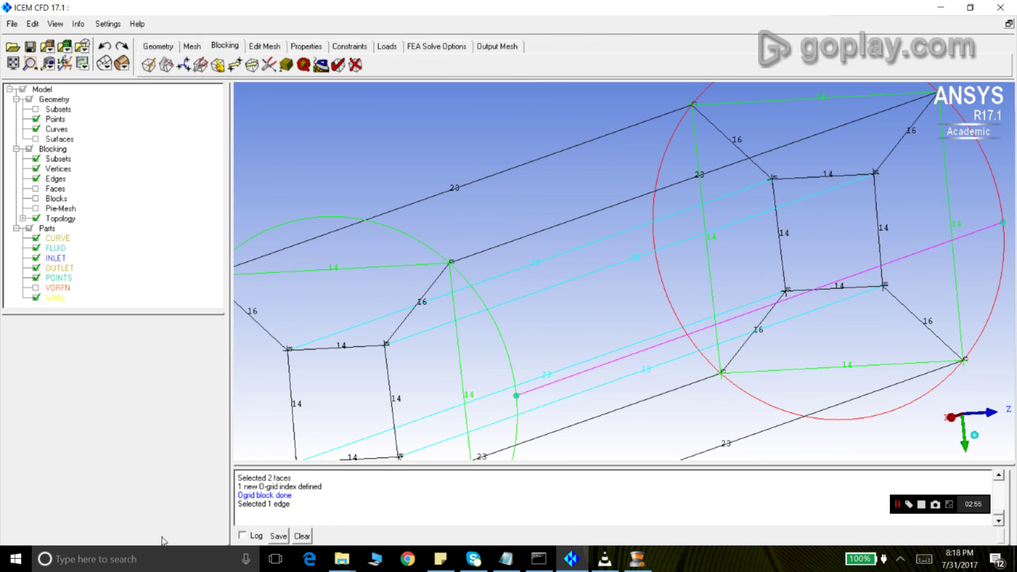
Recompute the pre-mesh and inspect the cell spacing on the outlet face.
{"action": "left_click", "coordinate": [35, 208]}
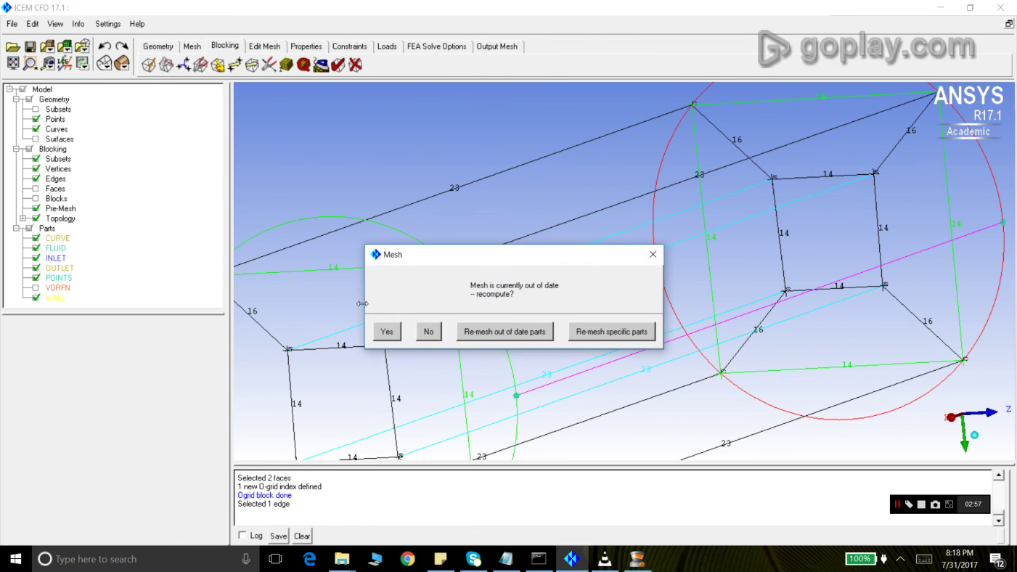
{"action": "left_click", "coordinate": [383, 333]}
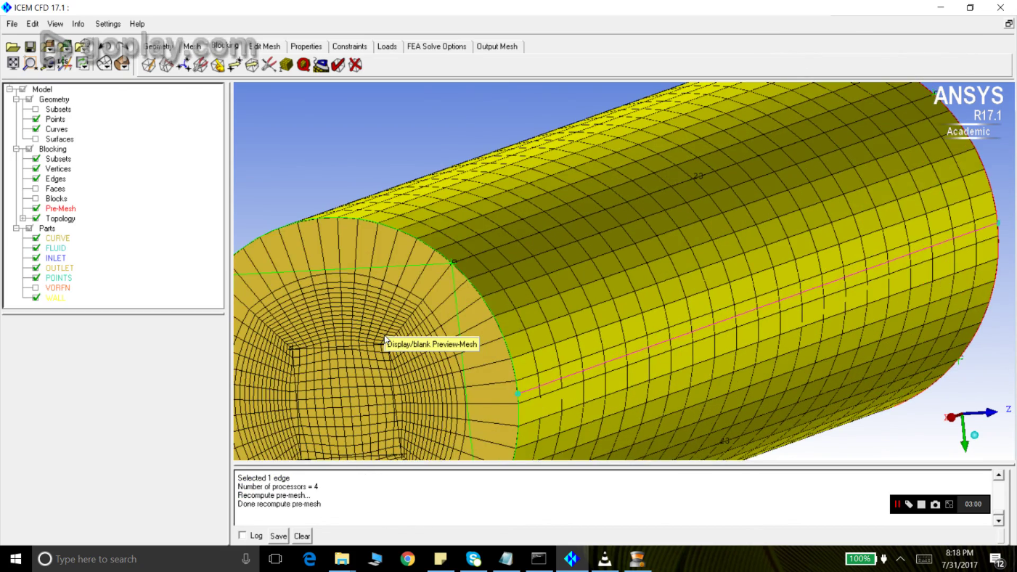
{"action": "scroll", "coordinate": [385, 340], "scroll_direction": "down", "scroll_amount": 2}
{"action": "left_click_drag", "start_coordinate": [364, 359], "coordinate": [344, 263]}
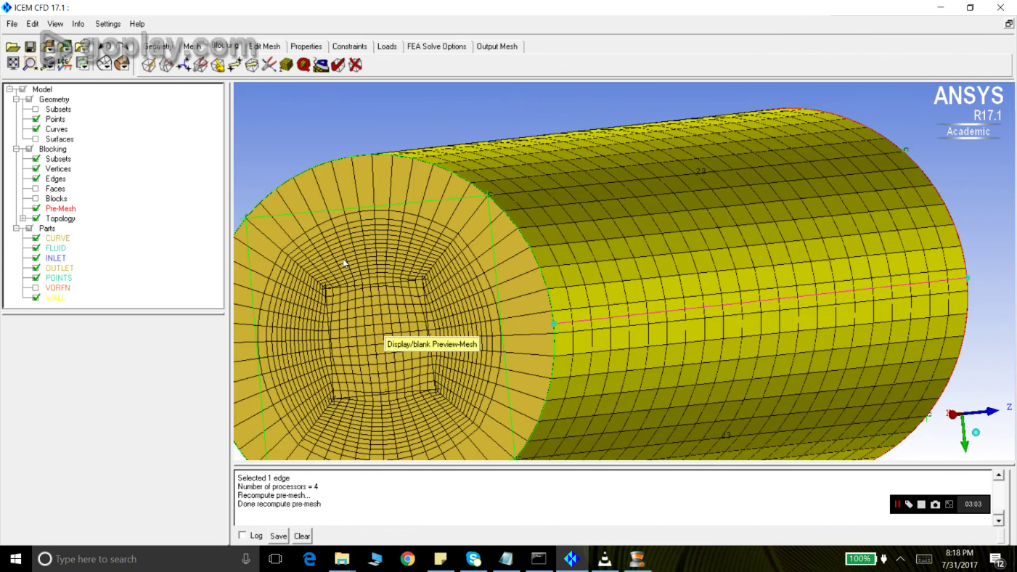
{"action": "scroll", "coordinate": [344, 264], "scroll_direction": "down", "scroll_amount": 1}
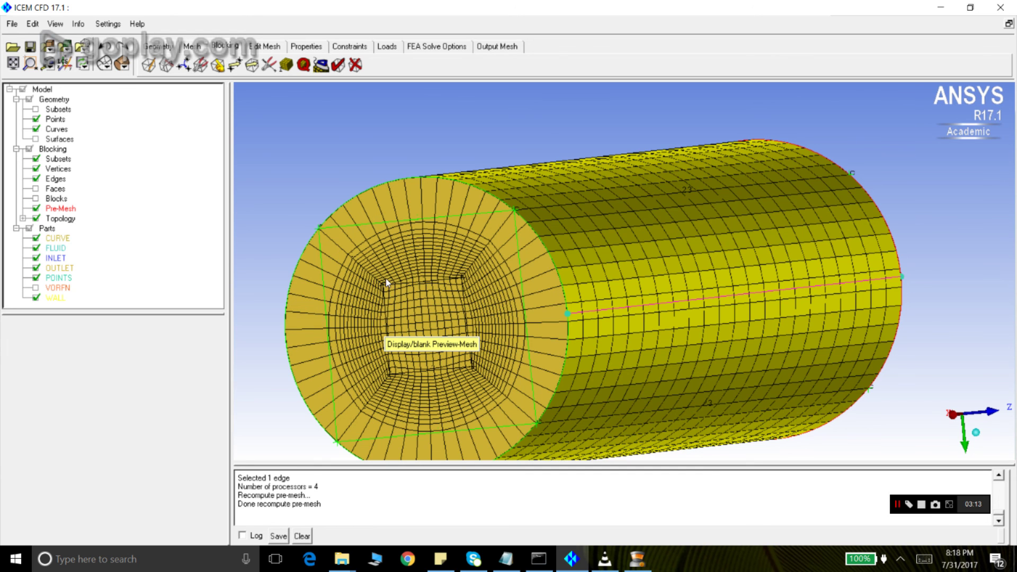
Hide the pre-mesh and open the point density graph of the diagonal O-grid edge at the outlet end.
{"action": "left_click", "coordinate": [37, 209]}
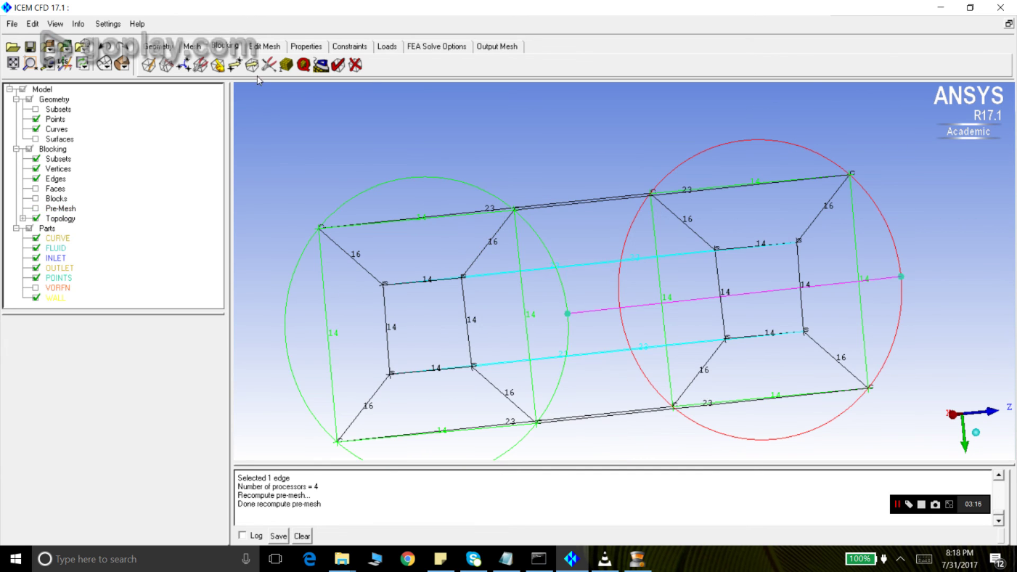
{"action": "left_click", "coordinate": [286, 65]}
{"action": "left_click", "coordinate": [176, 396]}
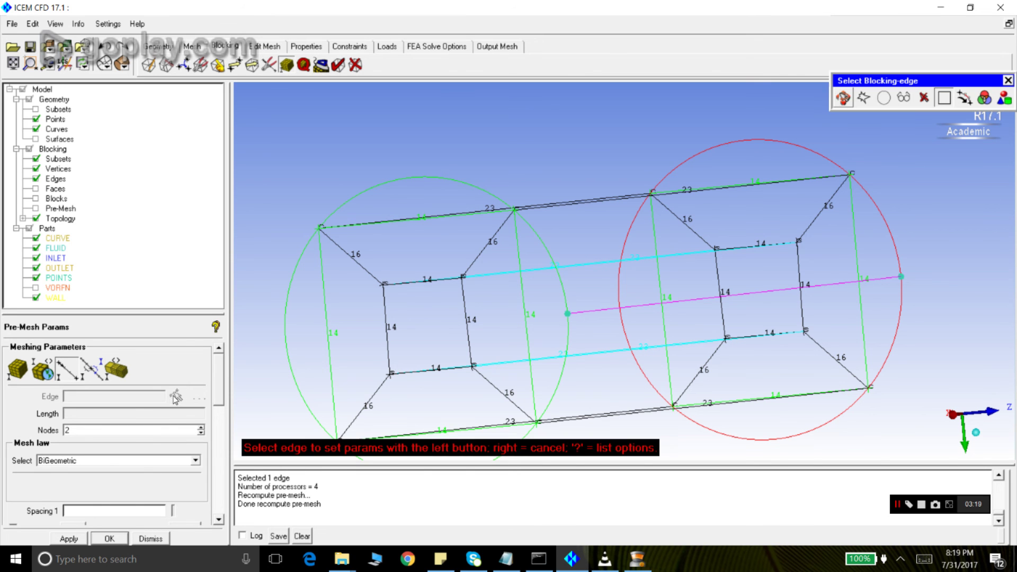
{"action": "left_click", "coordinate": [363, 270]}
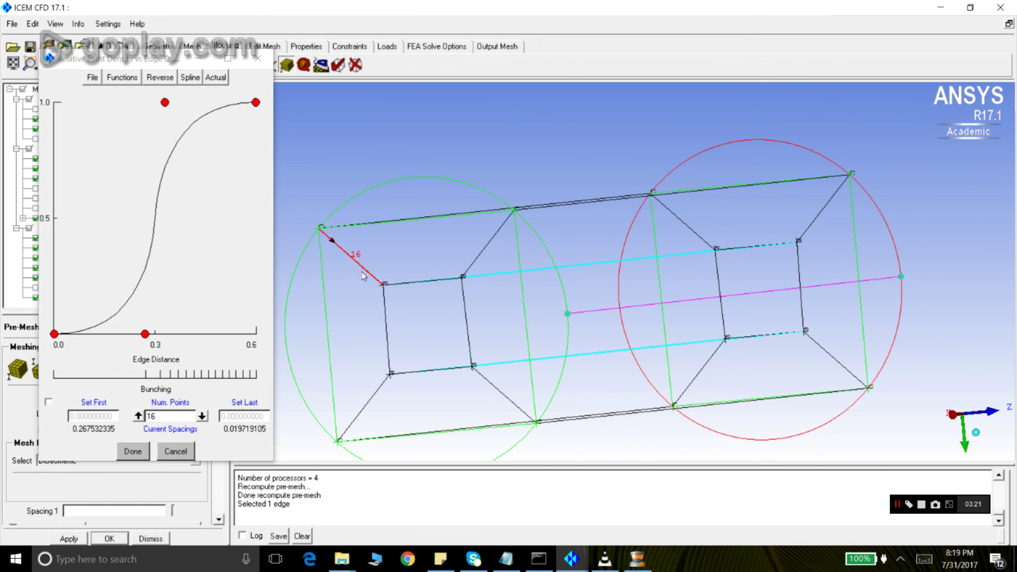
Reverse the S curve point density about X, apply it to the diagonal edges, and close the pre-mesh parameters.
{"action": "left_click", "coordinate": [160, 78]}
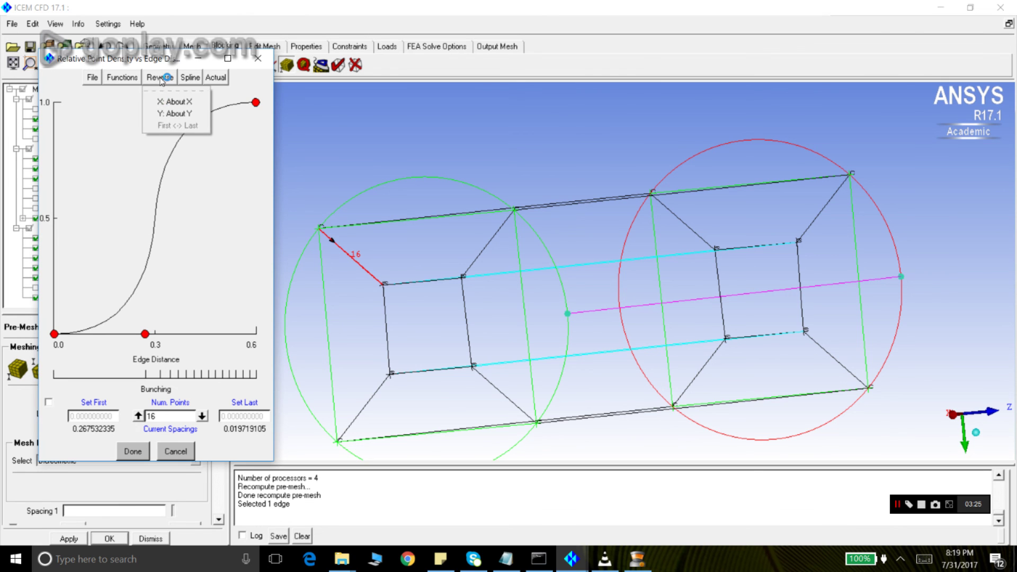
{"action": "left_click", "coordinate": [168, 101]}
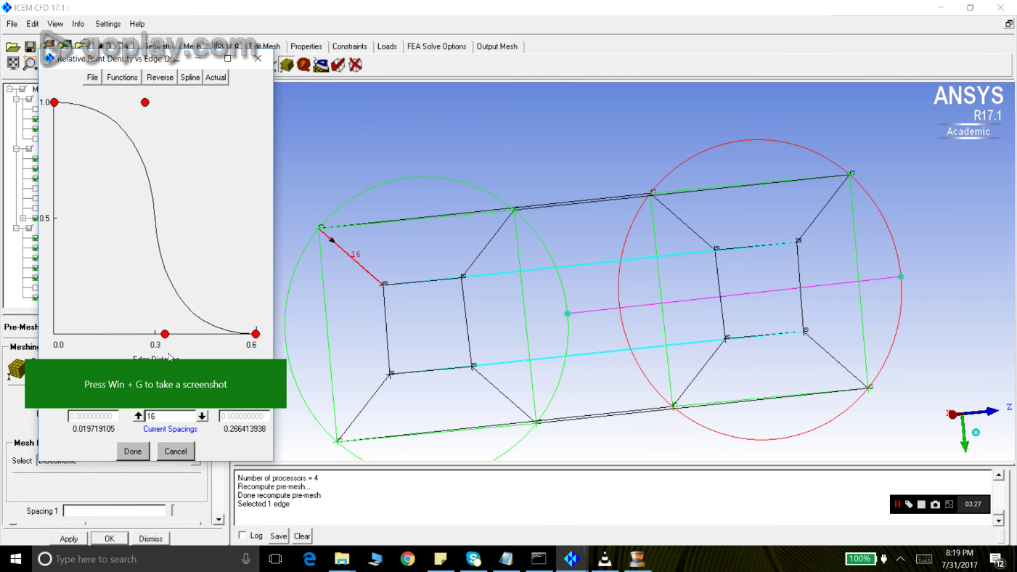
{"action": "mouse_move", "coordinate": [207, 415]}
{"action": "left_click", "coordinate": [279, 369]}
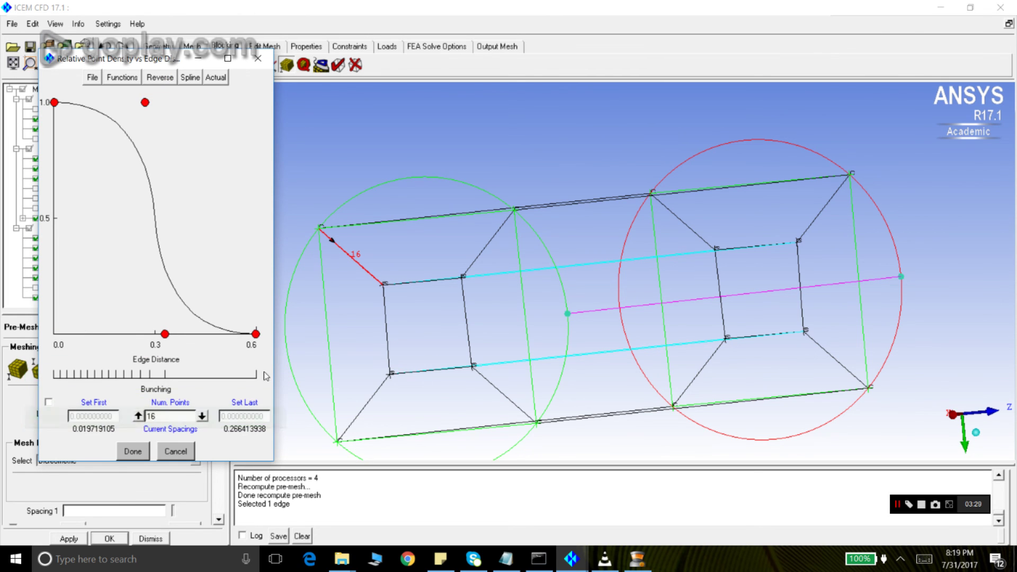
{"action": "left_click", "coordinate": [135, 449]}
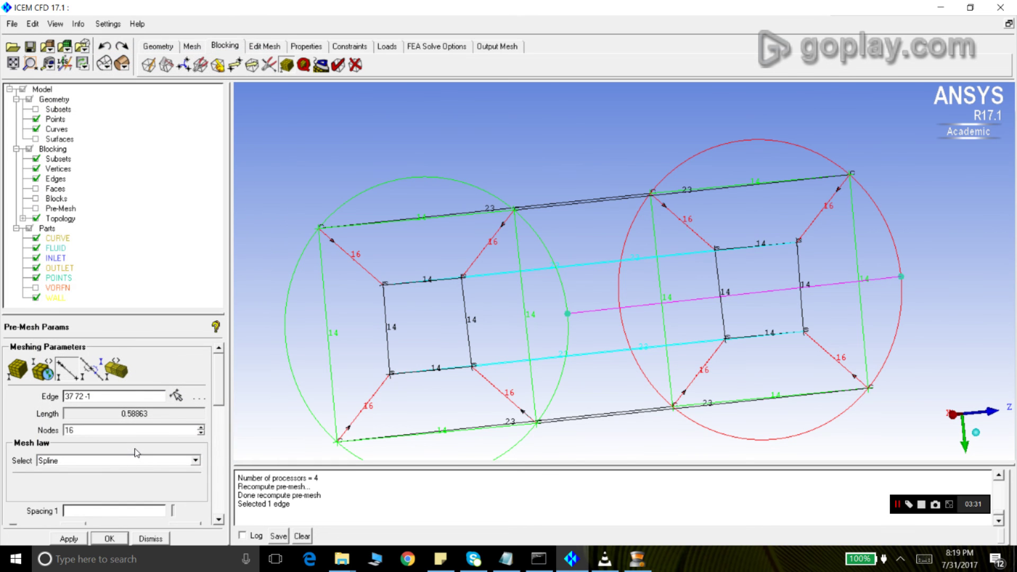
{"action": "left_click", "coordinate": [79, 540]}
{"action": "left_click", "coordinate": [169, 539]}
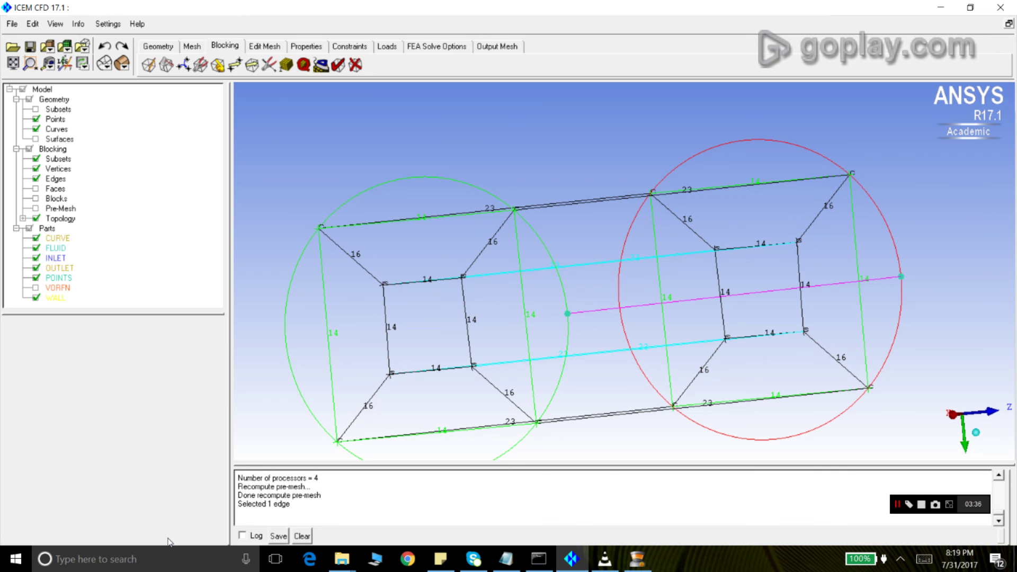
Recompute the pre-mesh and inspect the refined near-wall cells on the outlet and inlet faces.
{"action": "left_click", "coordinate": [37, 209]}
{"action": "left_click", "coordinate": [385, 331]}
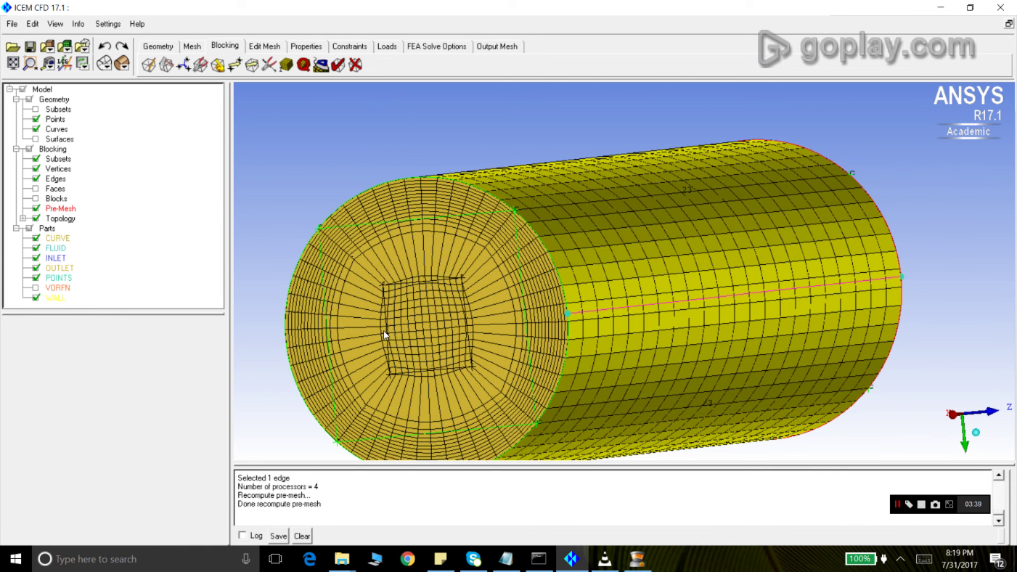
{"action": "scroll", "coordinate": [354, 246], "scroll_direction": "down", "scroll_amount": 1}
{"action": "scroll", "coordinate": [405, 271], "scroll_direction": "up", "scroll_amount": 1}
{"action": "scroll", "coordinate": [403, 264], "scroll_direction": "down", "scroll_amount": 1}
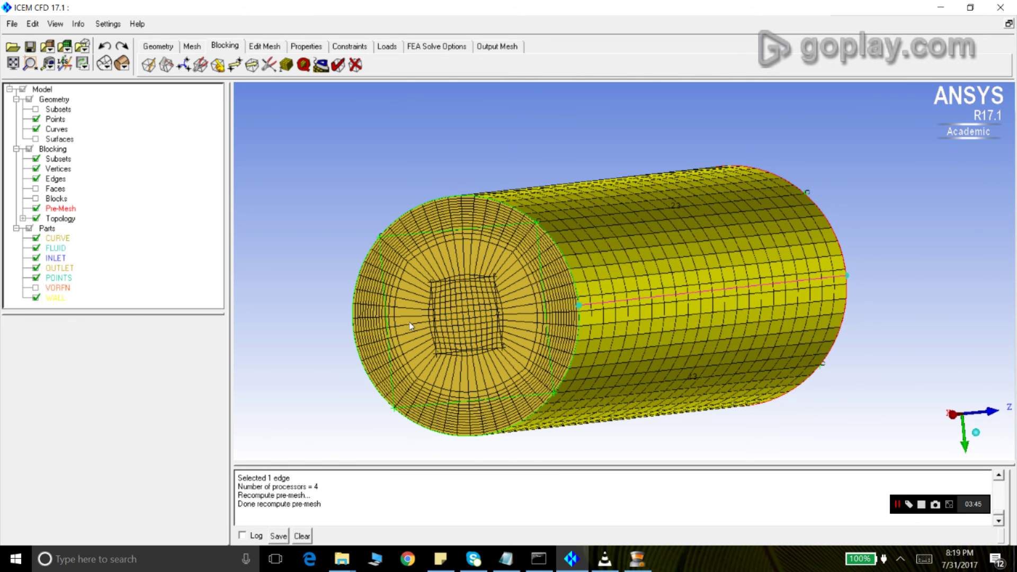
{"action": "left_click_drag", "start_coordinate": [762, 231], "coordinate": [554, 303]}
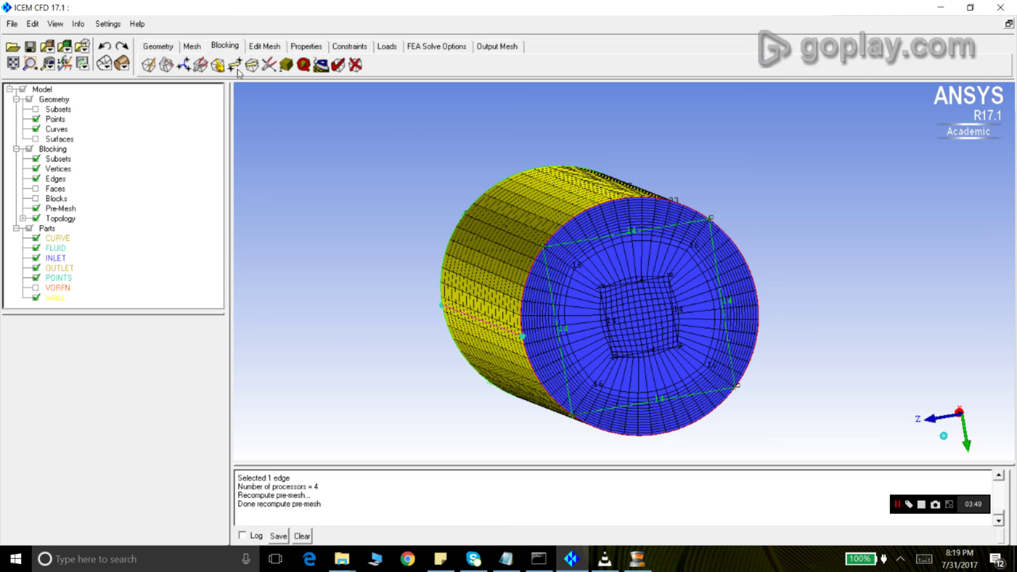
Compute the pre-mesh quality histogram with the Angle criterion, examine the pipe mesh from the side, and close the quality settings.
{"action": "left_click", "coordinate": [304, 65]}
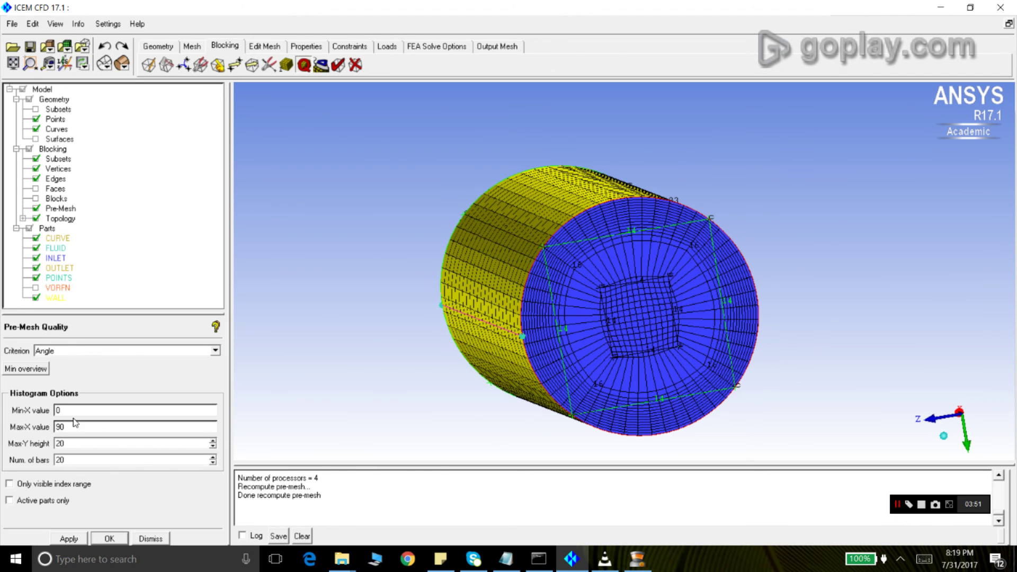
{"action": "left_click", "coordinate": [216, 351]}
{"action": "left_click", "coordinate": [216, 350]}
{"action": "left_click", "coordinate": [70, 539]}
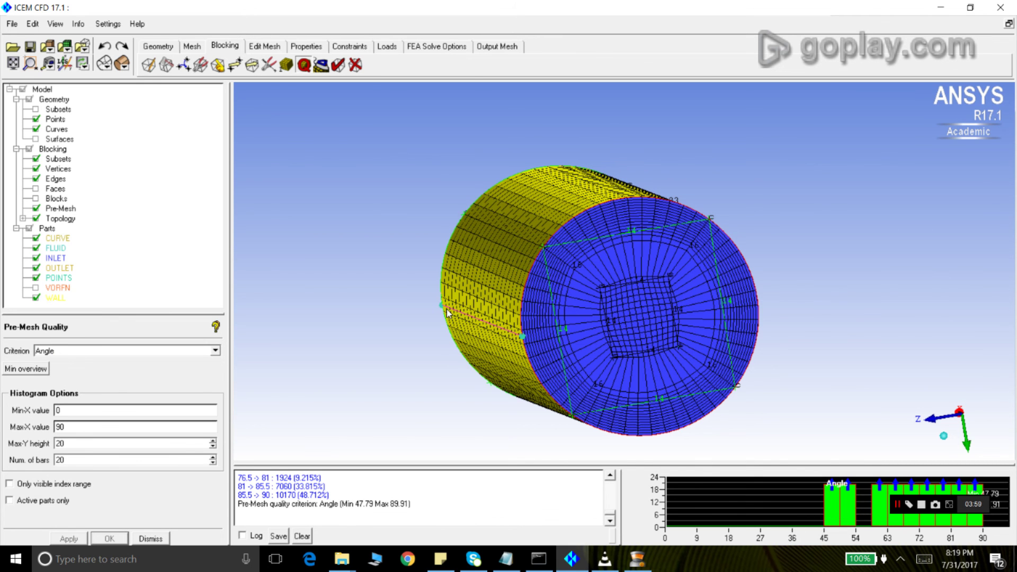
{"action": "left_click_drag", "start_coordinate": [452, 313], "coordinate": [633, 322]}
{"action": "left_click_drag", "start_coordinate": [846, 302], "coordinate": [732, 318]}
{"action": "left_click", "coordinate": [151, 539]}
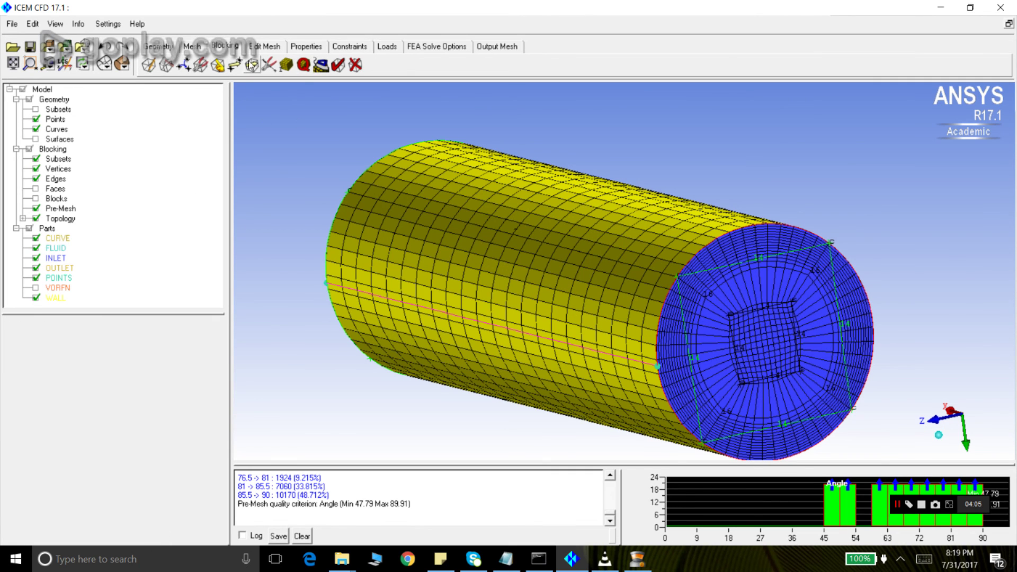
Review the mesh law choices, including Spline, for a diagonal O-grid edge on the inlet face, and dismiss the pre-mesh parameters without applying.
{"action": "left_click", "coordinate": [287, 65]}
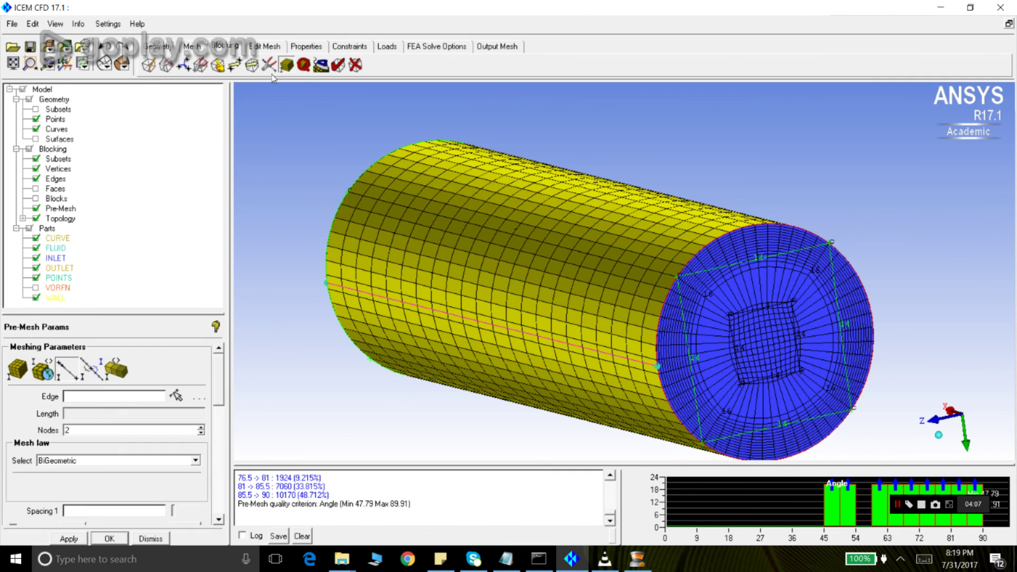
{"action": "left_click", "coordinate": [196, 461]}
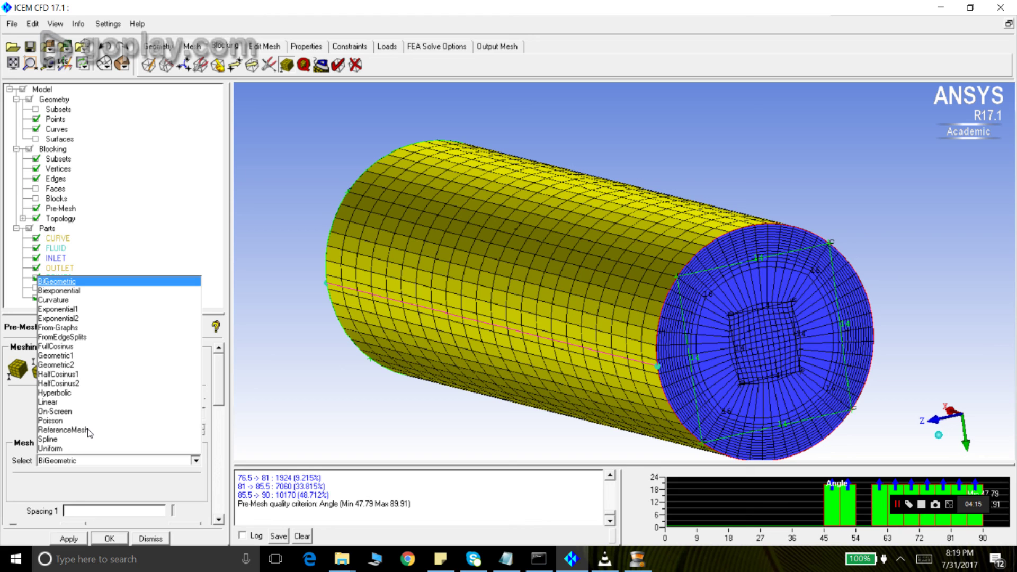
{"action": "left_click", "coordinate": [53, 440]}
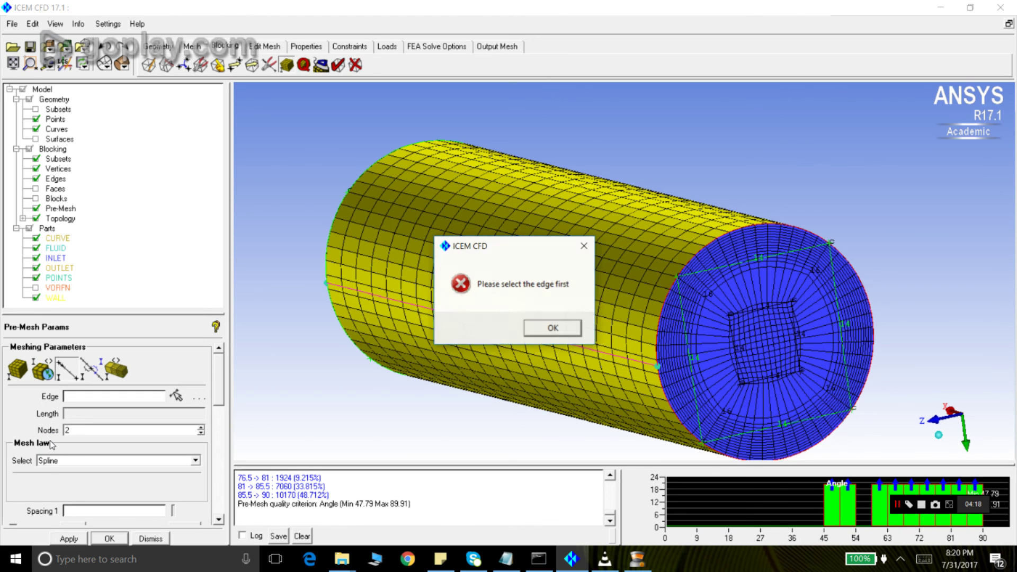
{"action": "left_click", "coordinate": [573, 325]}
{"action": "left_click", "coordinate": [176, 395]}
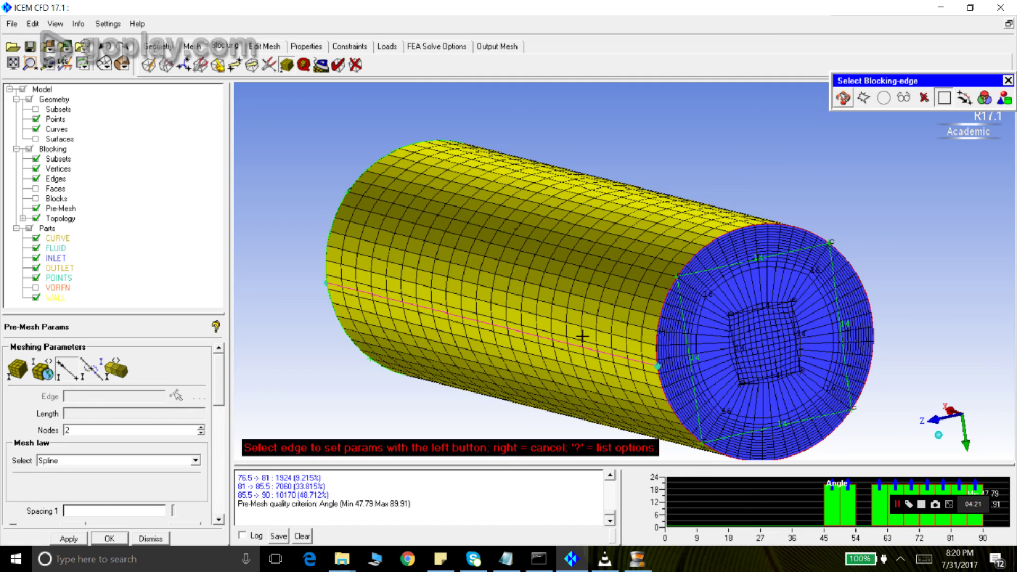
{"action": "left_click", "coordinate": [723, 308]}
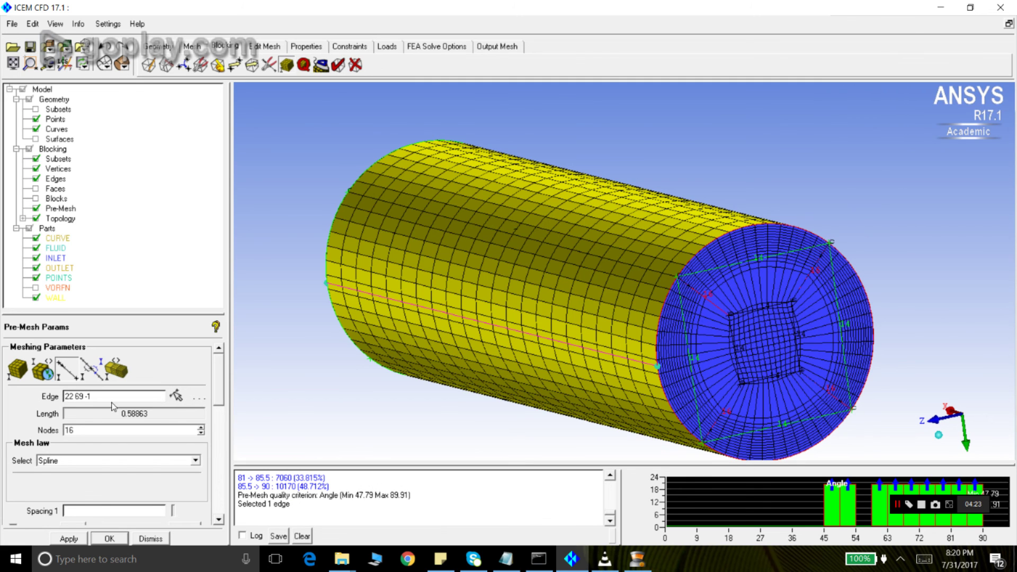
{"action": "left_click", "coordinate": [196, 463]}
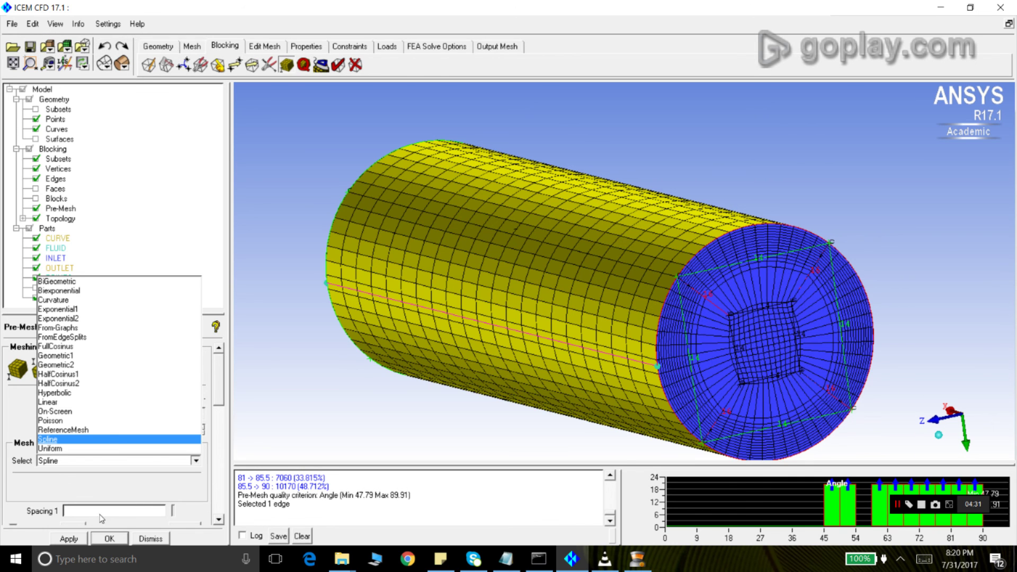
{"action": "left_click", "coordinate": [167, 539]}
{"action": "left_click", "coordinate": [158, 541]}
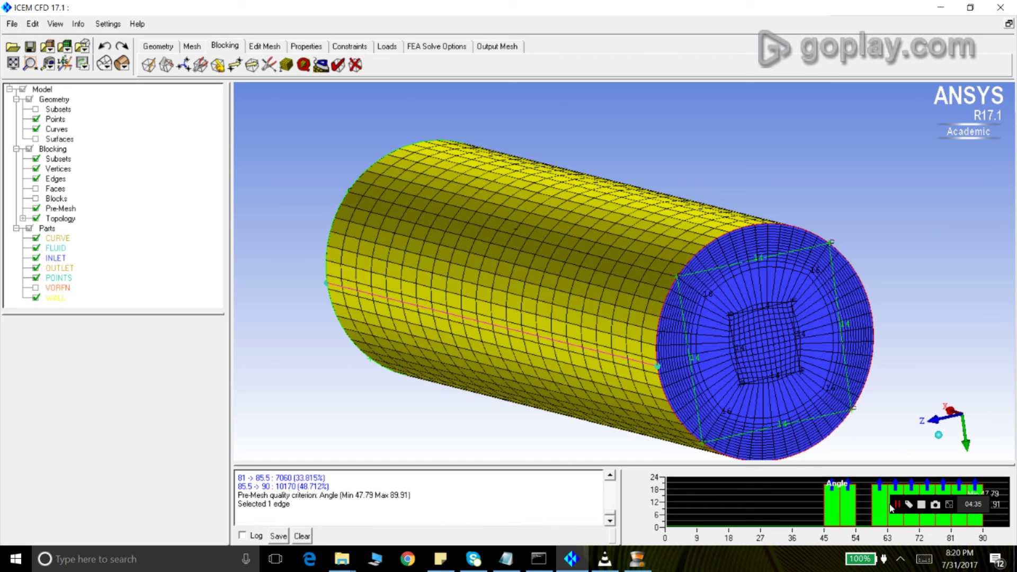
{"action": "left_click", "coordinate": [922, 506]}
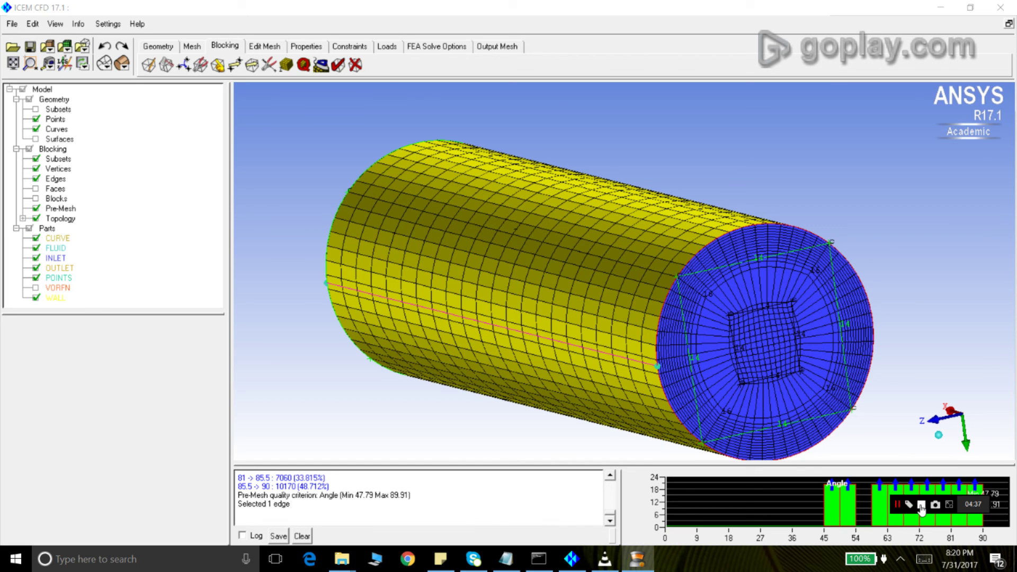